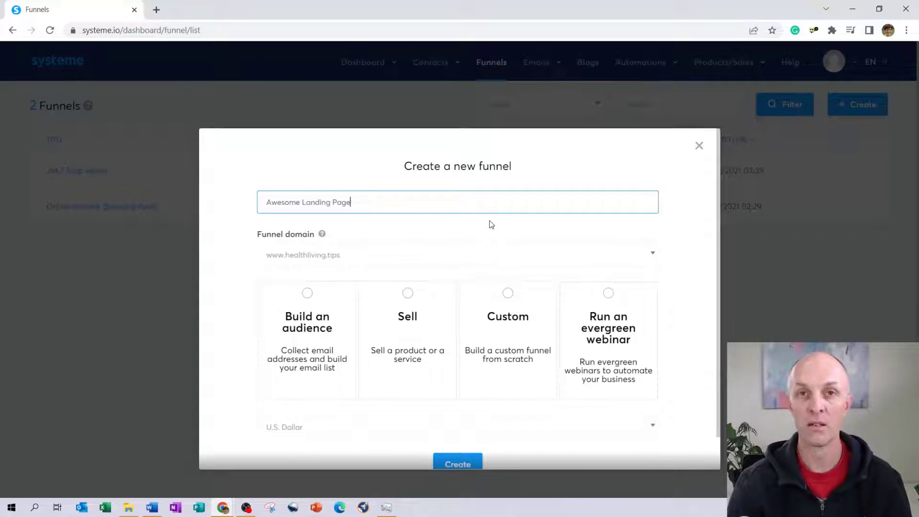
pyautogui.click(373, 260)
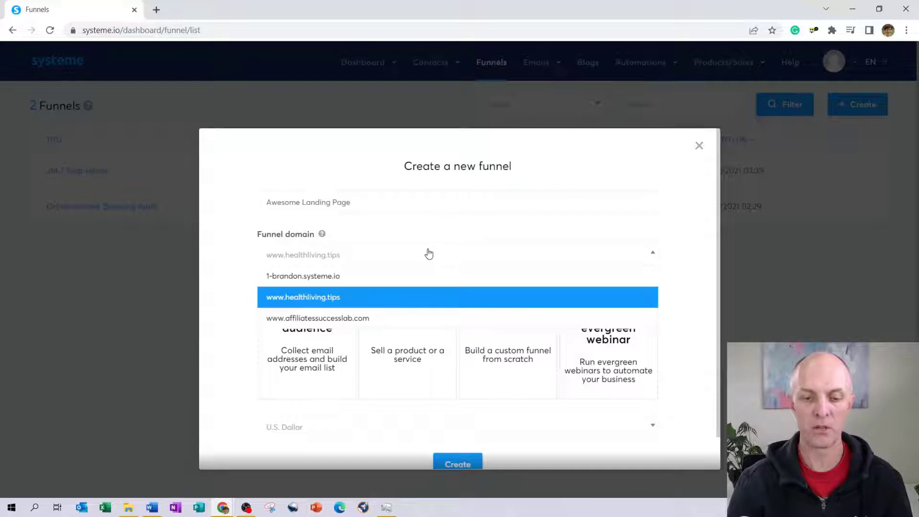
pyautogui.click(325, 298)
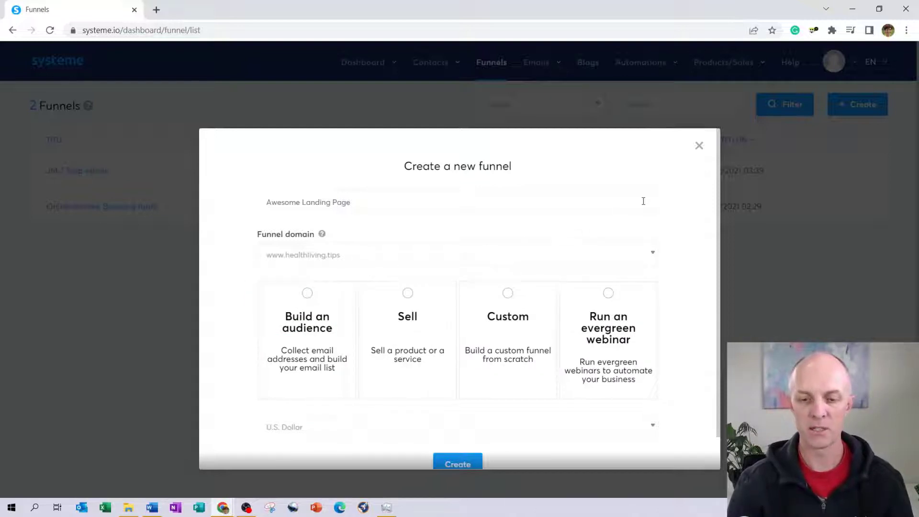
pyautogui.scroll(-1, 647, 239)
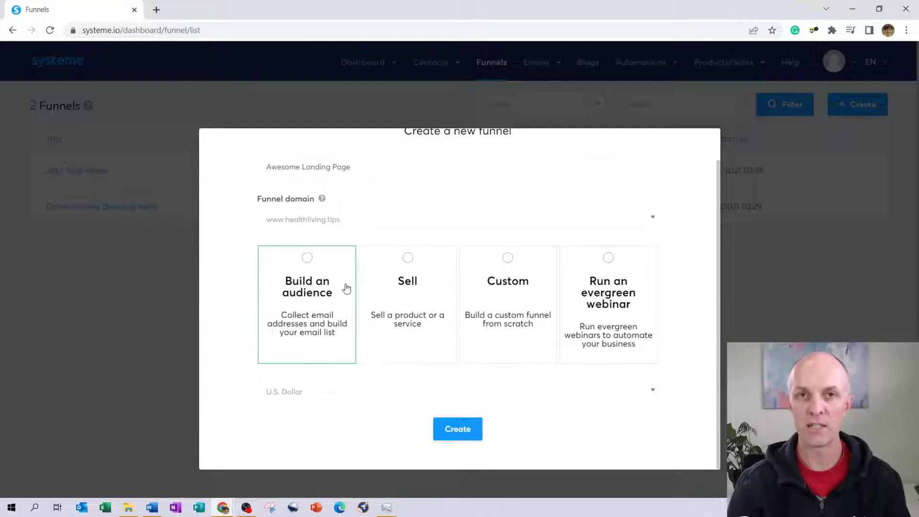
pyautogui.click(307, 259)
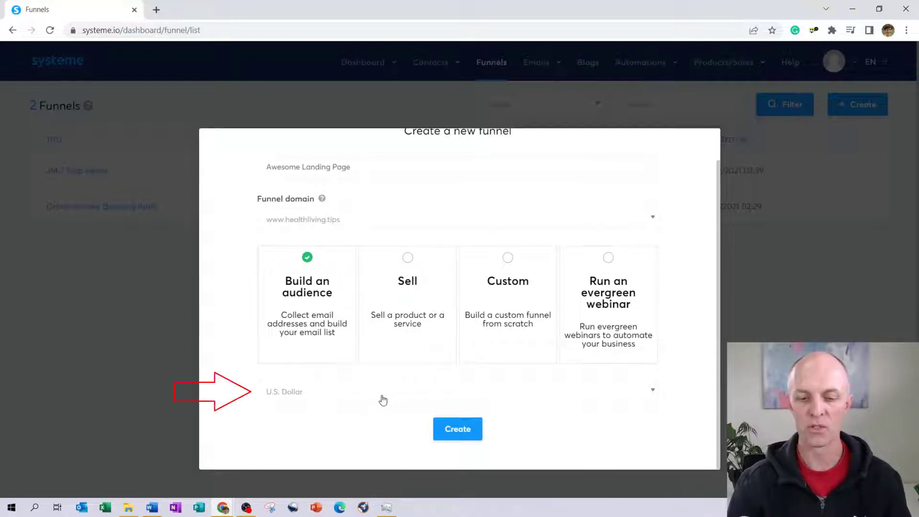
pyautogui.click(544, 394)
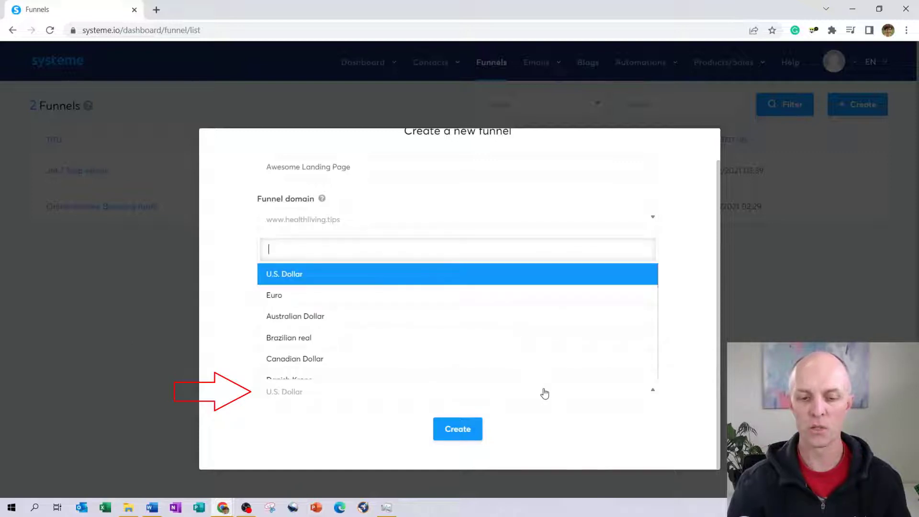
pyautogui.click(548, 397)
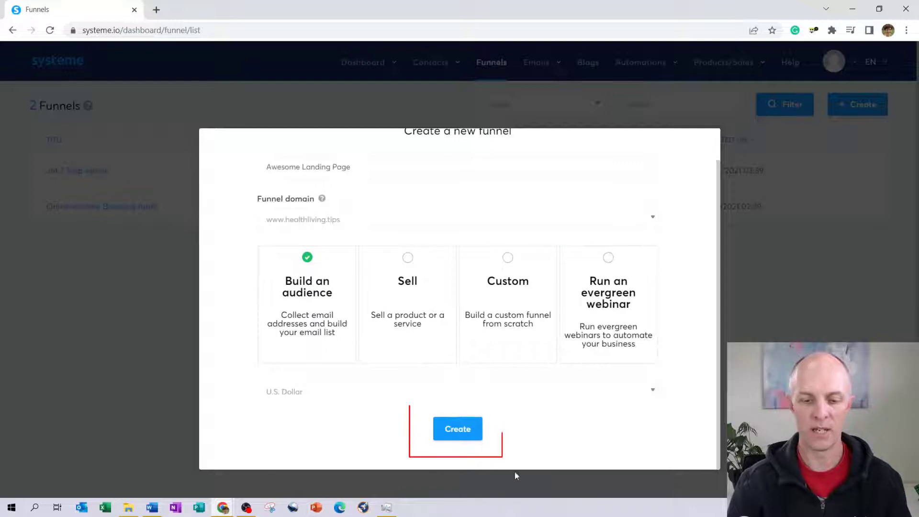
pyautogui.click(455, 432)
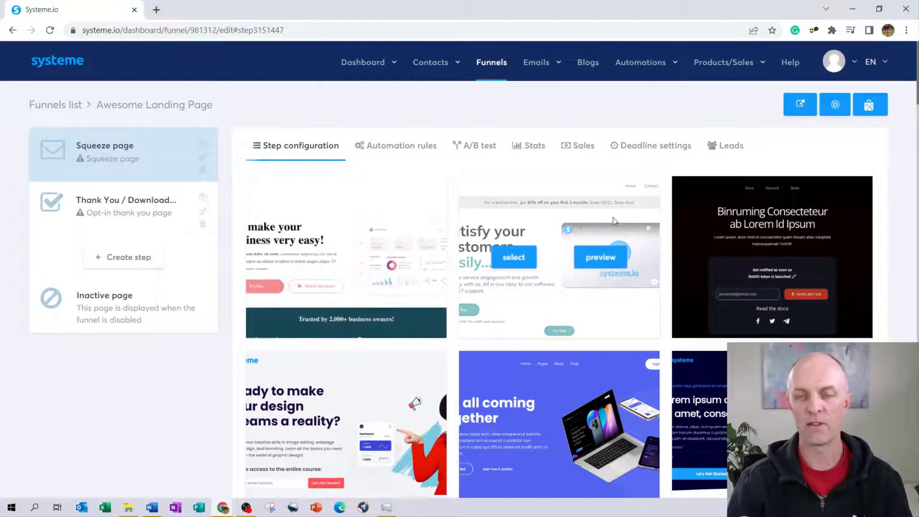
# Browse the squeeze page template gallery to compare the available designs
pyautogui.scroll(-1, 888, 178)
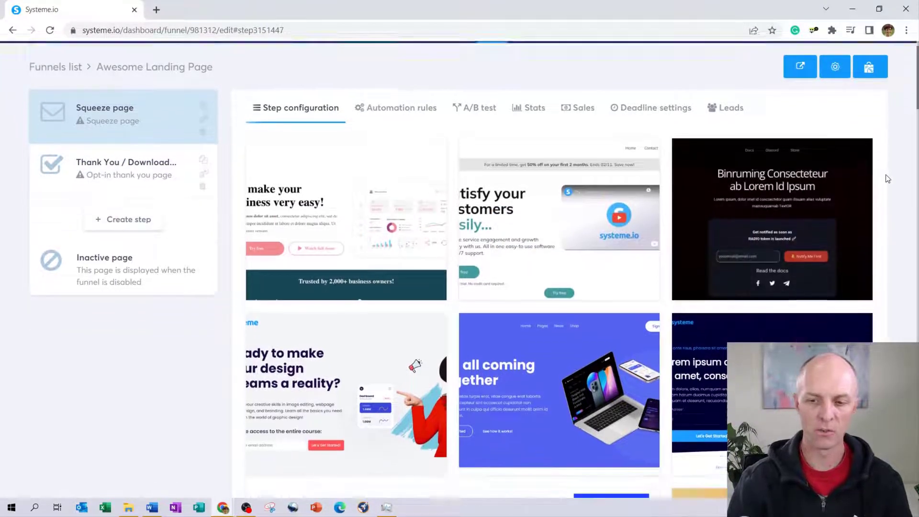
pyautogui.scroll(-6, 887, 179)
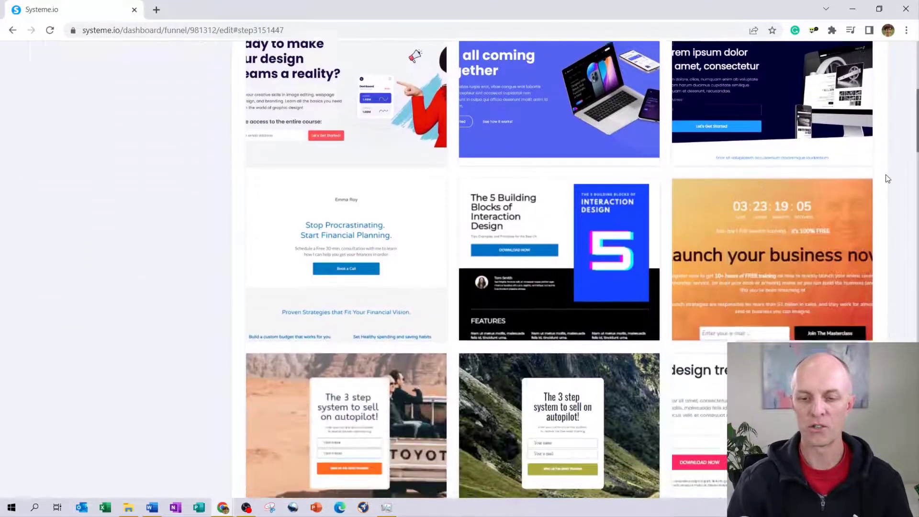
pyautogui.scroll(-1, 887, 178)
pyautogui.scroll(-5, 887, 178)
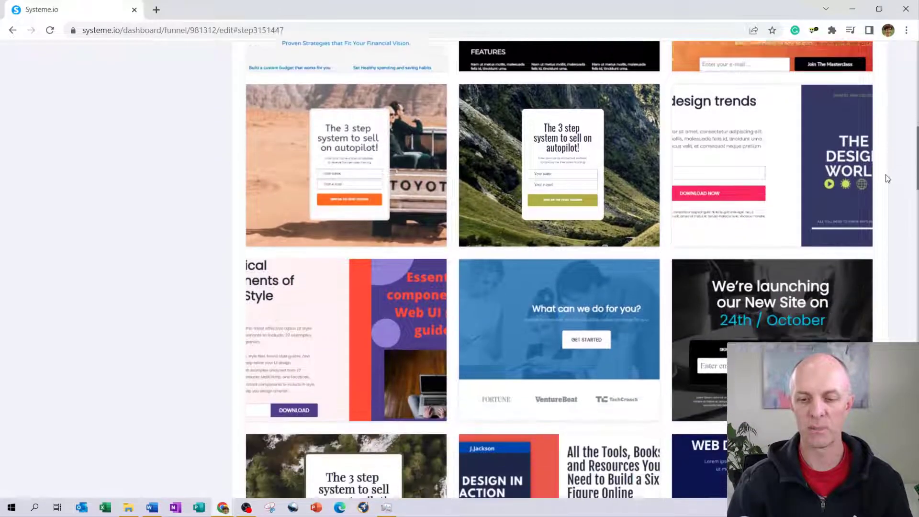
pyautogui.scroll(-1, 887, 179)
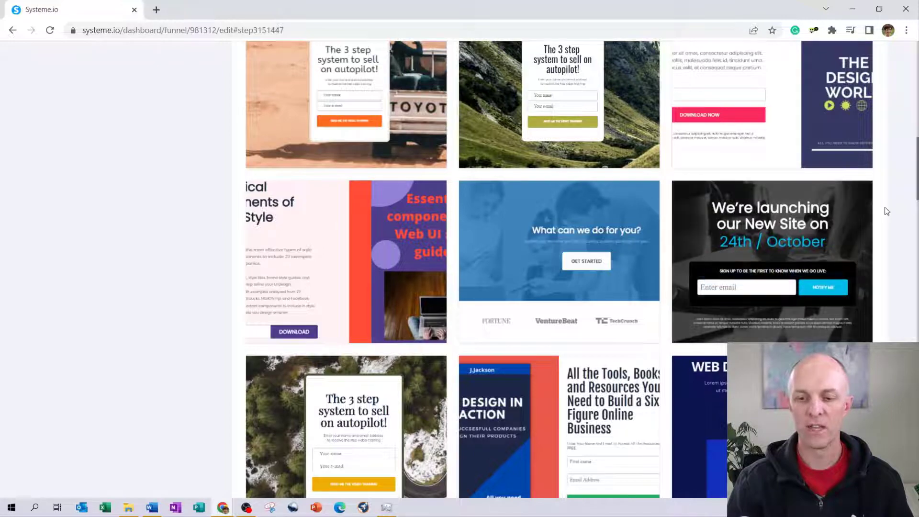
pyautogui.scroll(-4, 888, 210)
pyautogui.scroll(4, 887, 210)
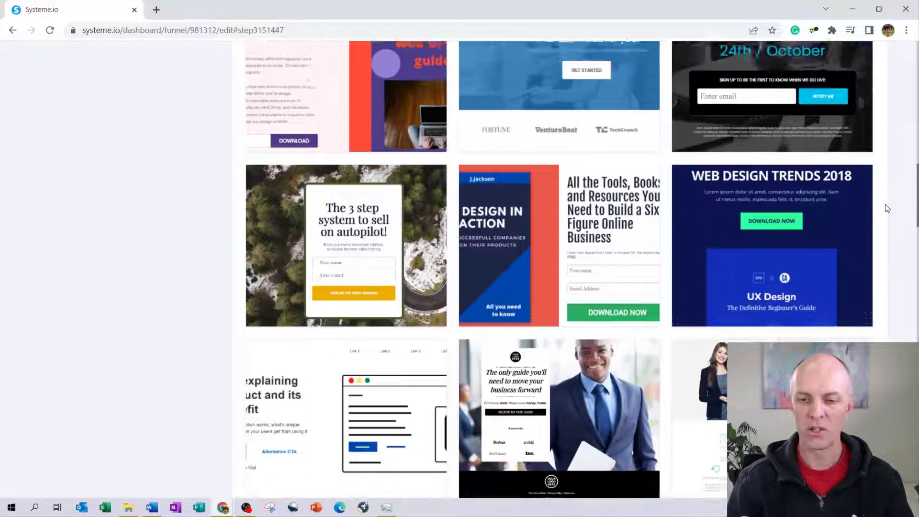
pyautogui.moveTo(702, 229)
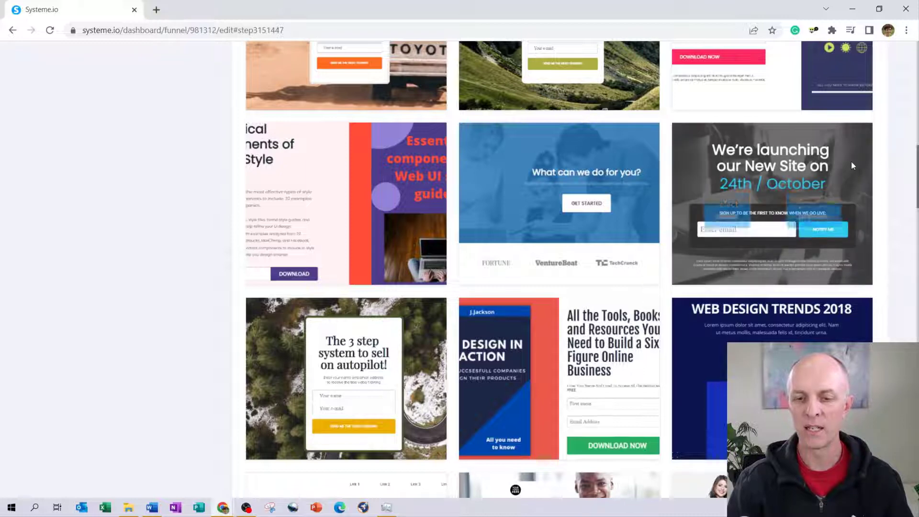
pyautogui.scroll(-2, 885, 178)
pyautogui.scroll(-5, 884, 178)
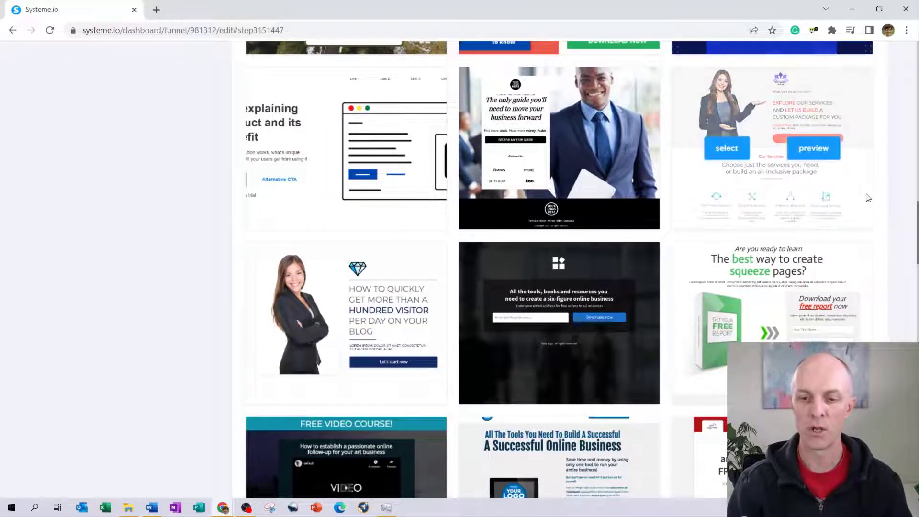
pyautogui.scroll(-2, 866, 199)
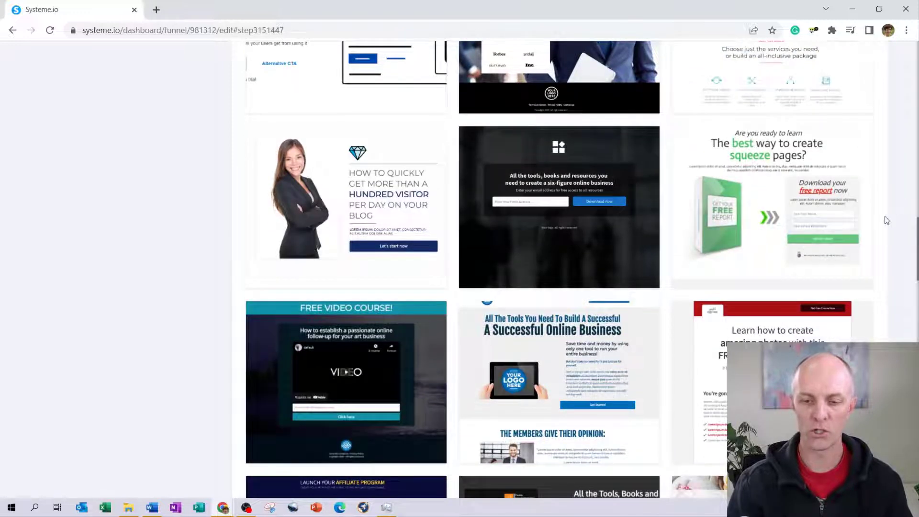
pyautogui.scroll(-2, 887, 220)
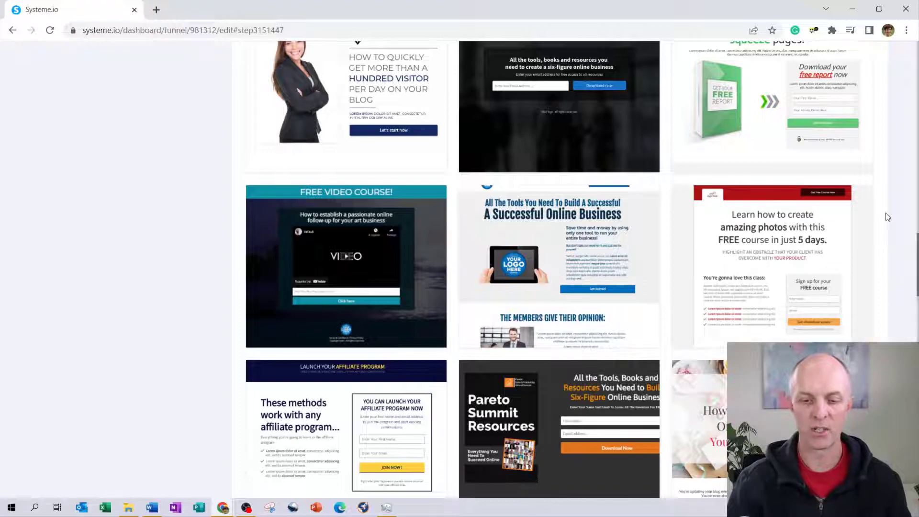
pyautogui.scroll(-7, 887, 215)
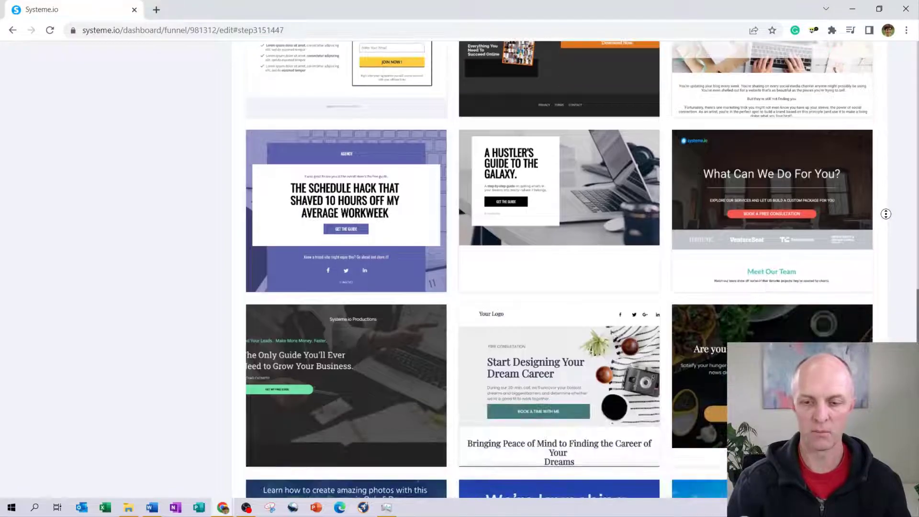
pyautogui.scroll(-7, 886, 214)
pyautogui.scroll(14, 876, 192)
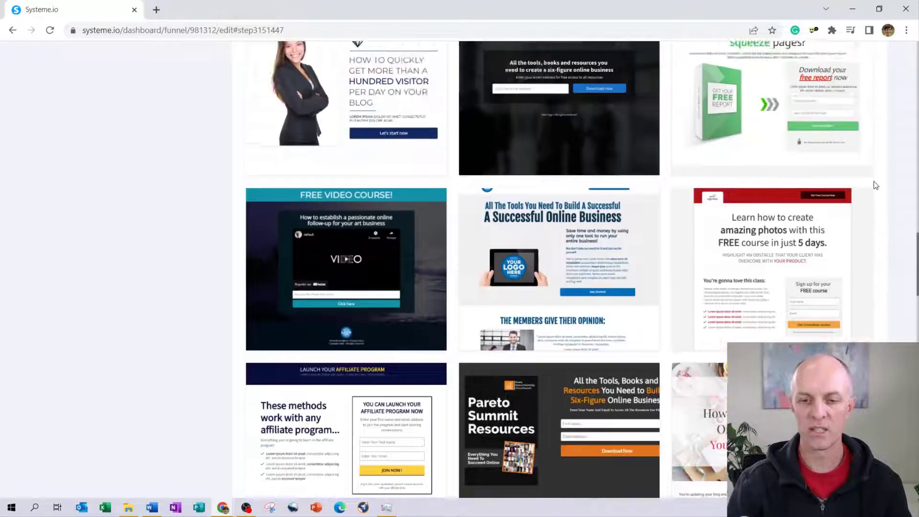
pyautogui.scroll(20, 876, 186)
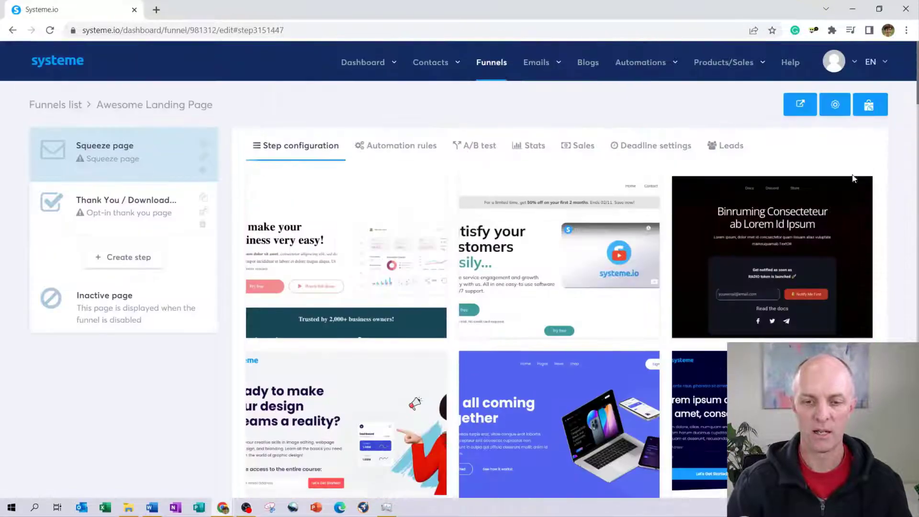
# Preview the teal customer-satisfaction template with the systeme.io video, close the preview, and choose that template for the squeeze page
pyautogui.moveTo(624, 273)
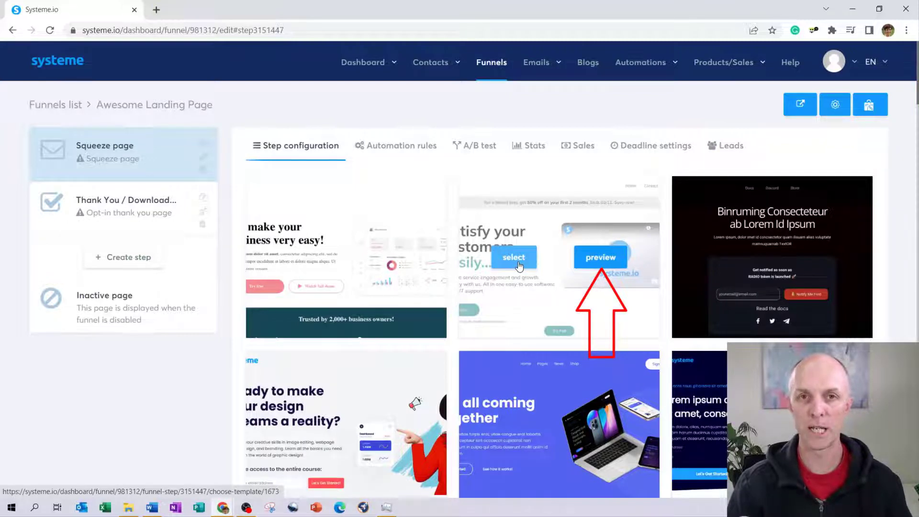
pyautogui.click(615, 256)
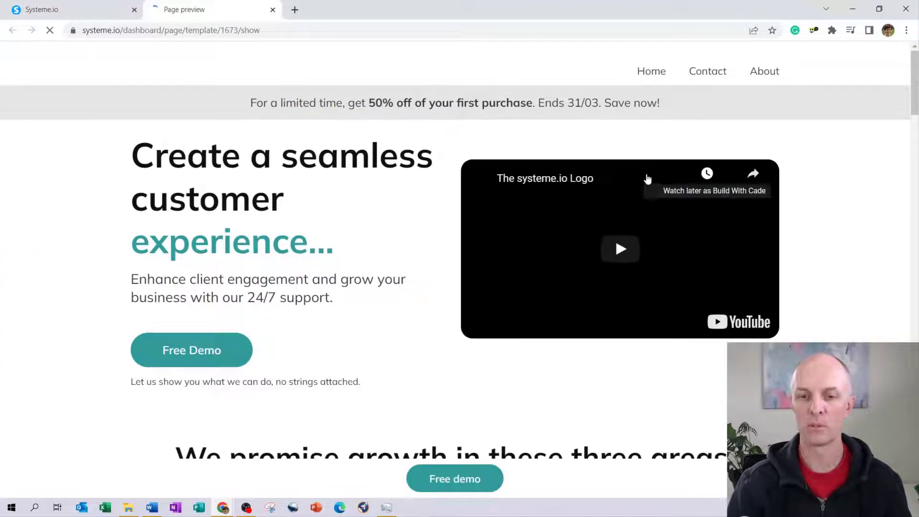
pyautogui.scroll(-2, 461, 230)
pyautogui.scroll(-2, 461, 234)
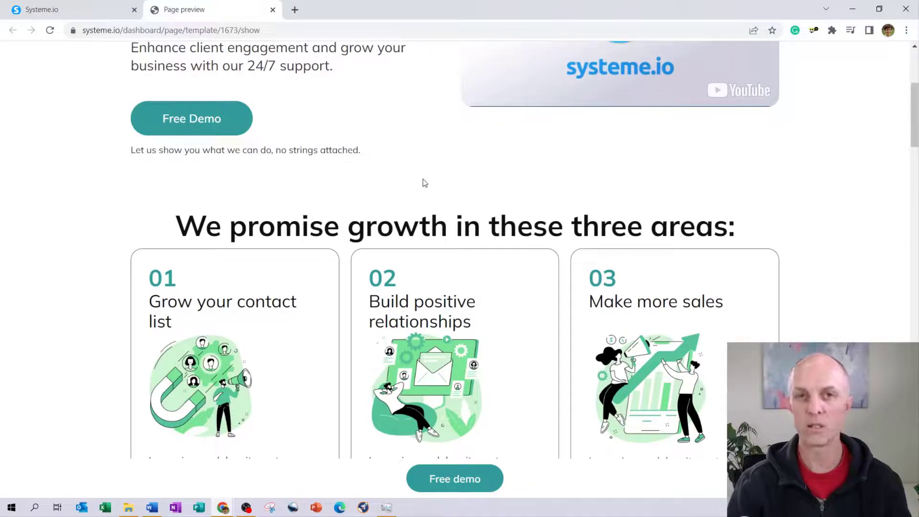
pyautogui.scroll(-13, 781, 221)
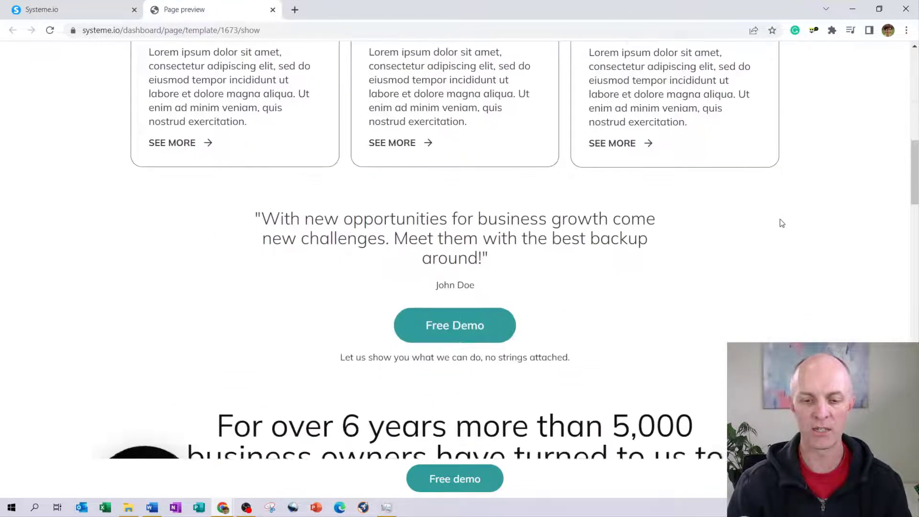
pyautogui.moveTo(914, 226); pyautogui.dragTo(909, 39)
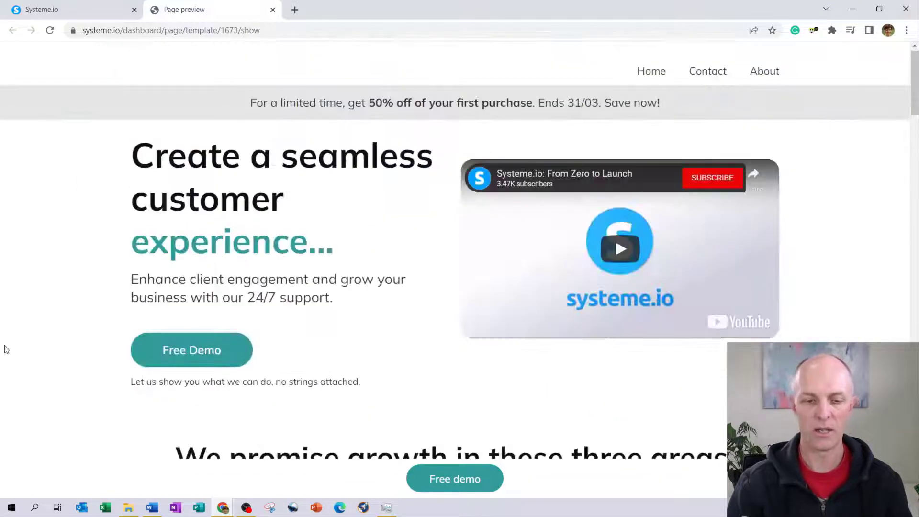
pyautogui.click(273, 9)
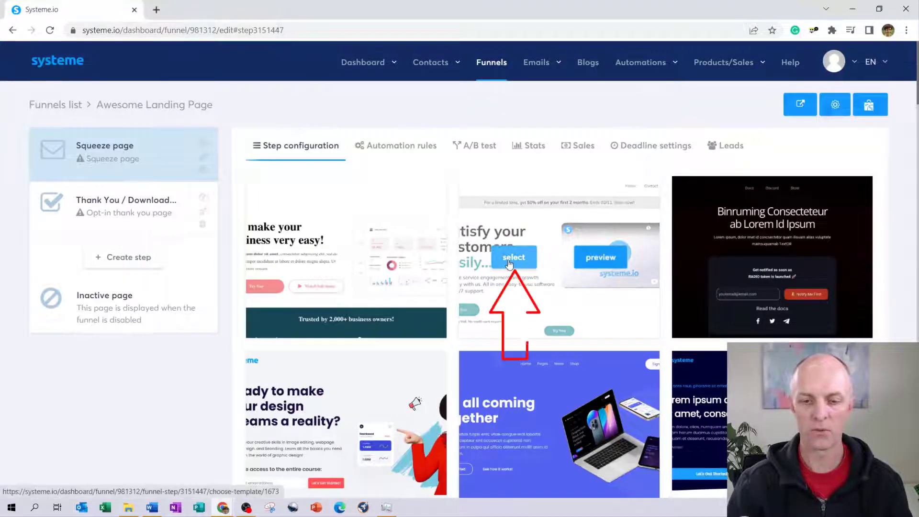
pyautogui.click(521, 265)
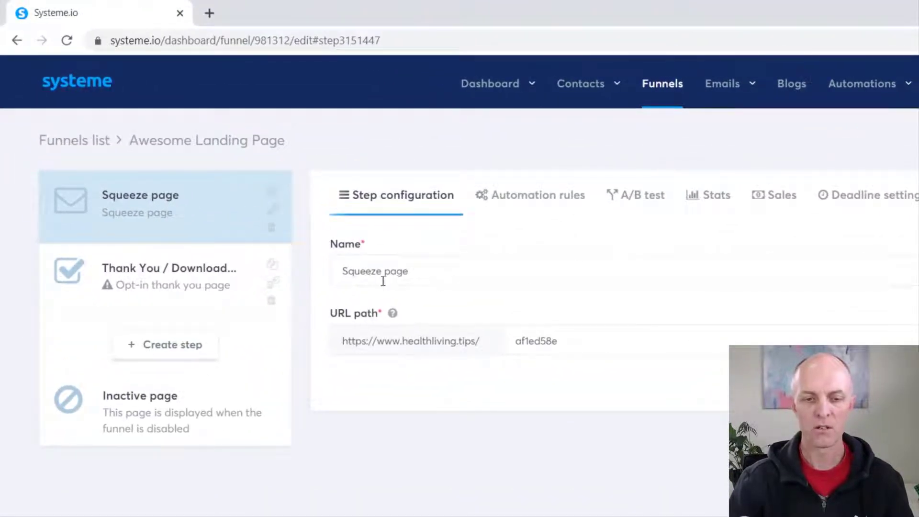
# Rename the squeeze page step as Awesome Squeeze Page
pyautogui.moveTo(429, 272); pyautogui.dragTo(299, 282)
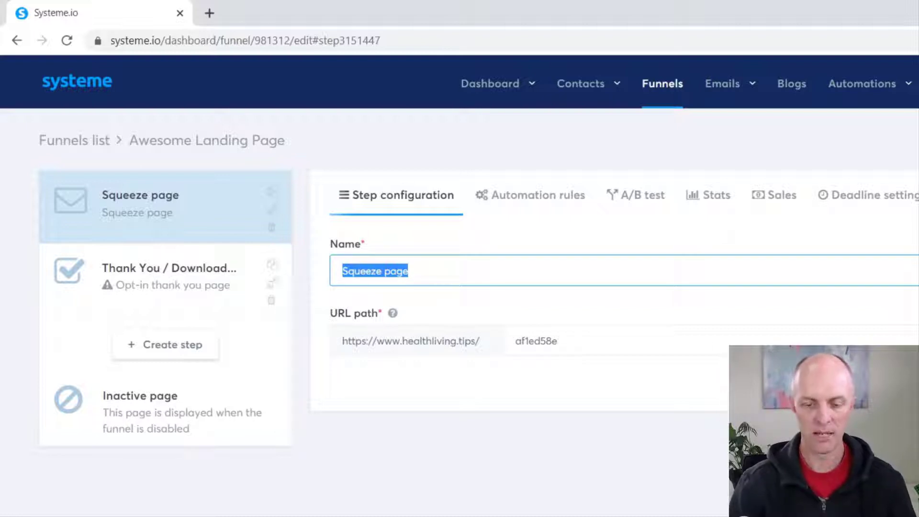
pyautogui.write('Aws')
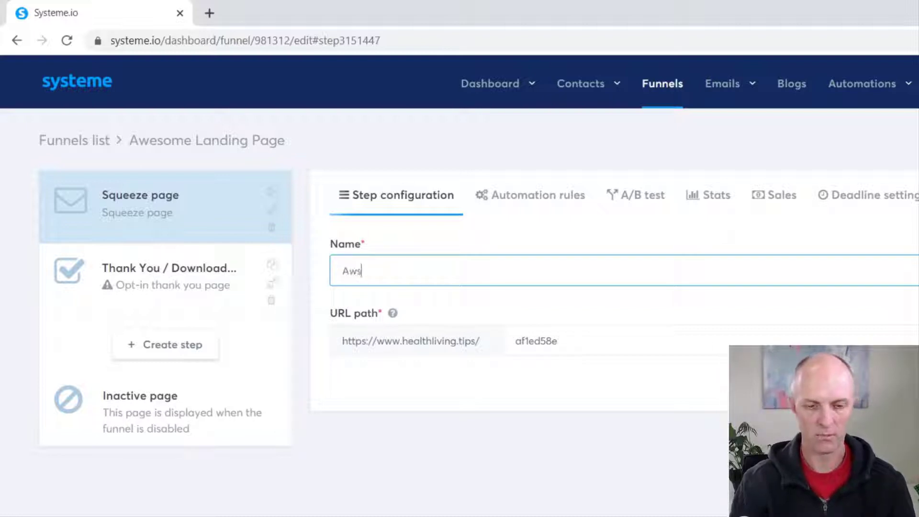
pyautogui.write('ome')
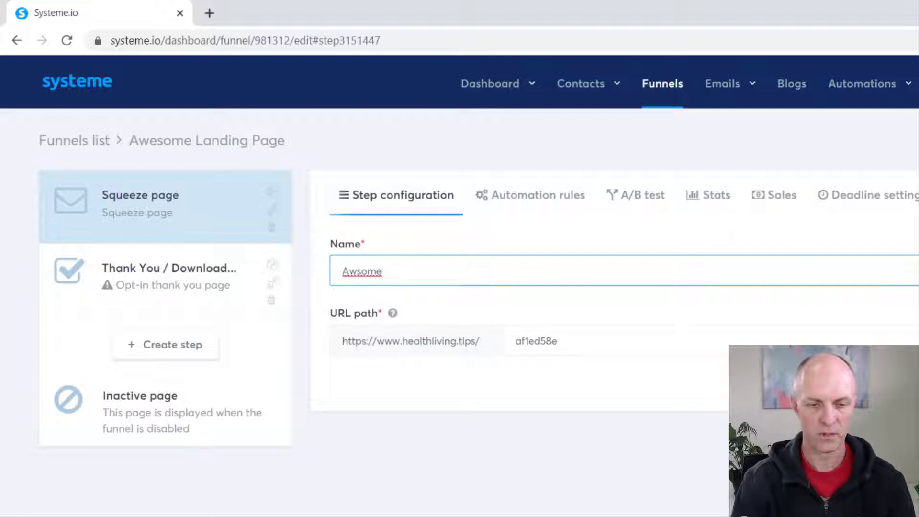
pyautogui.press('BackSpace')
pyautogui.press('BackSpace')
pyautogui.press('BackSpace')
pyautogui.press('BackSpace')
pyautogui.write('esome ')
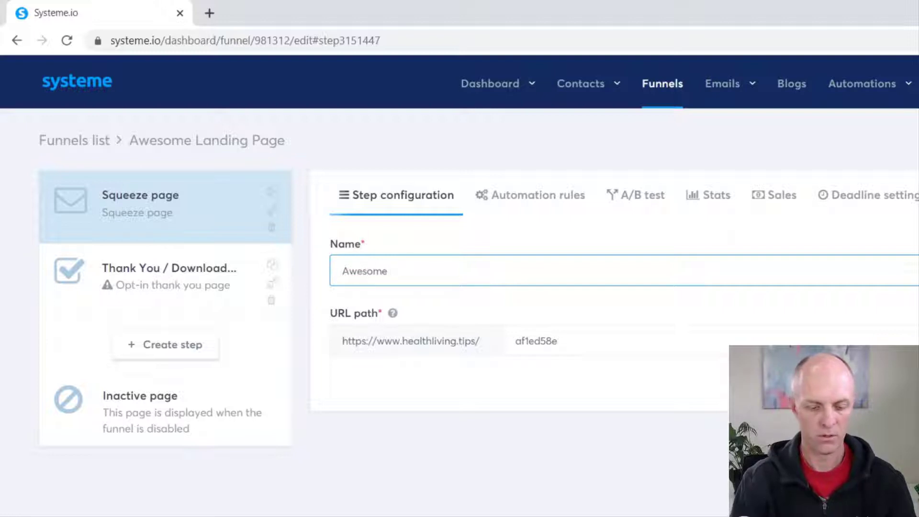
pyautogui.write('Squee')
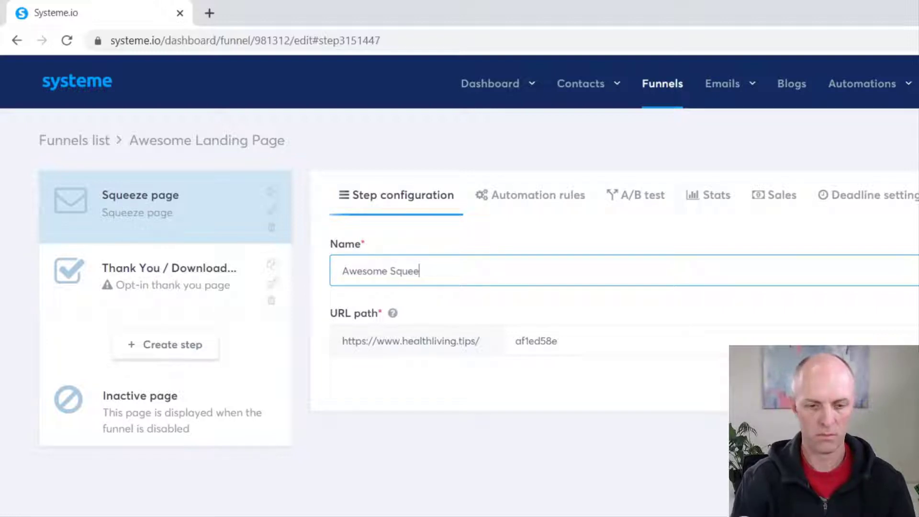
pyautogui.write('ze Page')
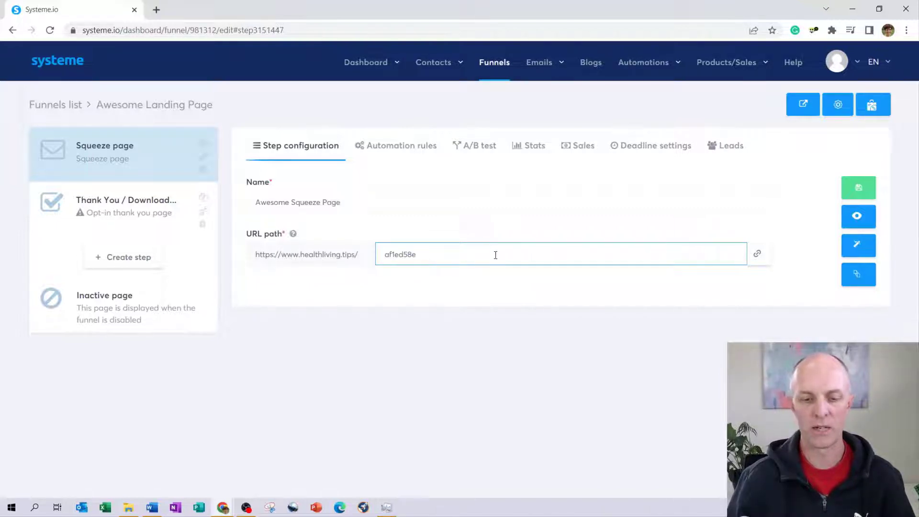
# Set the squeeze page's URL path to awesome-product and save the step configuration
pyautogui.doubleClick(465, 255)
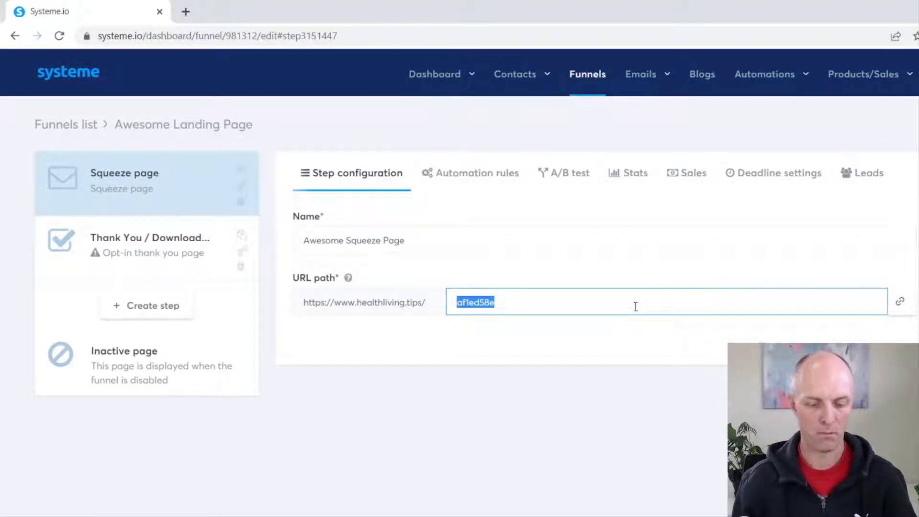
pyautogui.write('awe')
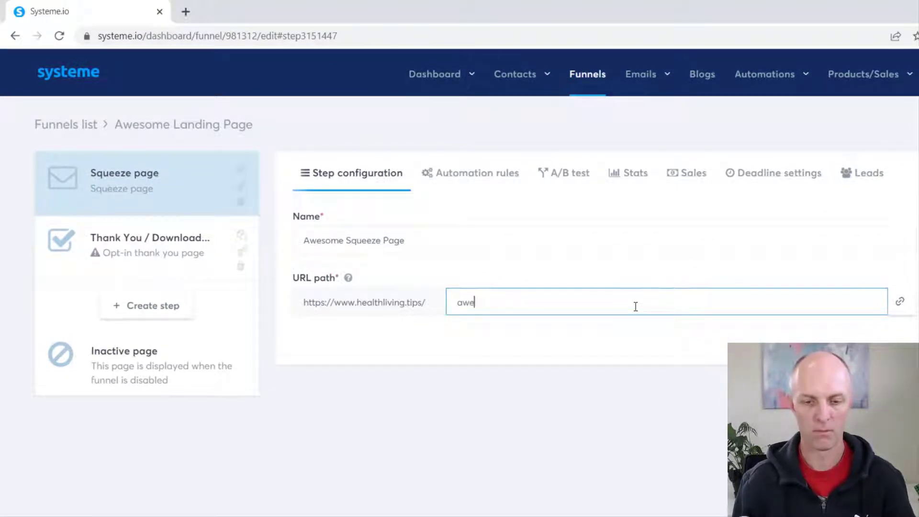
pyautogui.write('some-')
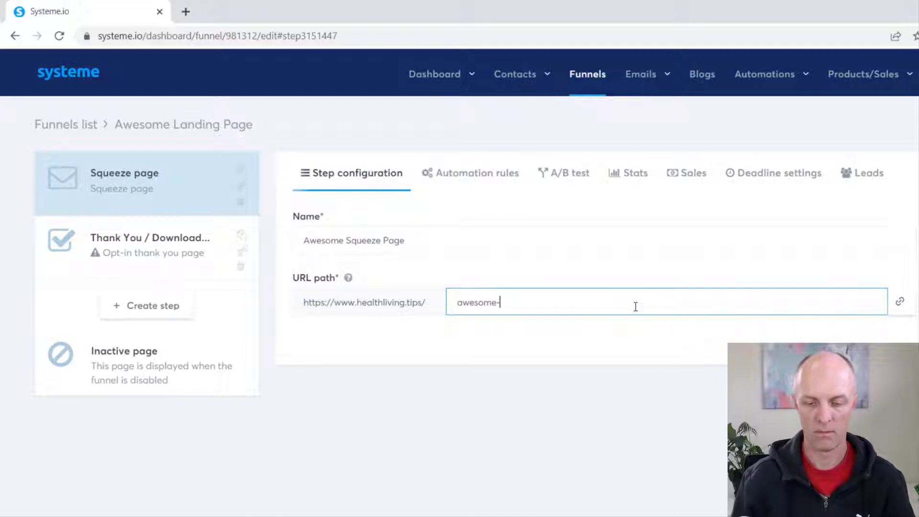
pyautogui.write('product')
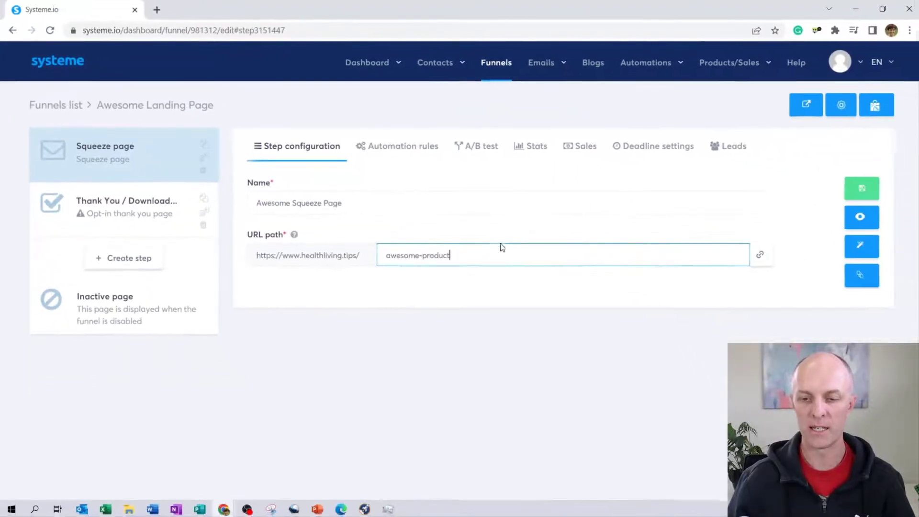
pyautogui.click(858, 189)
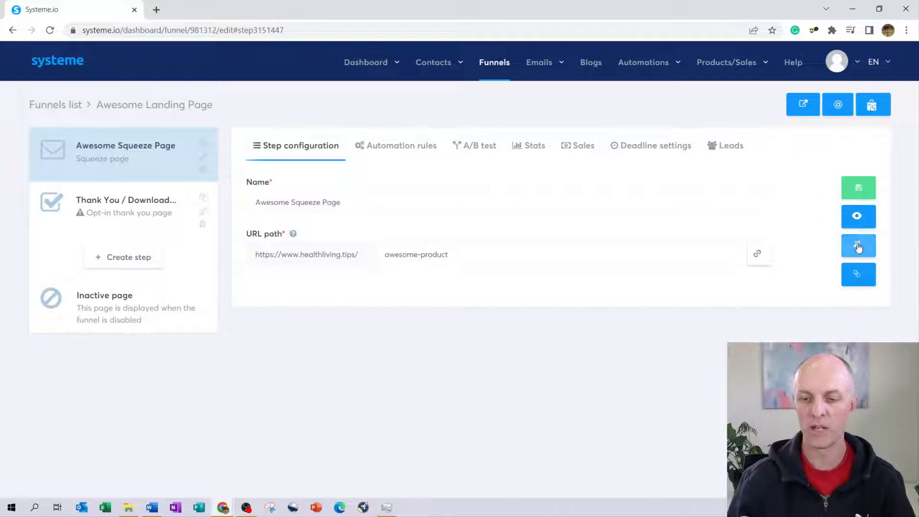
# Open the squeeze page for editing and delete the header section containing the logo and the Home, Contact and About links
pyautogui.click(859, 247)
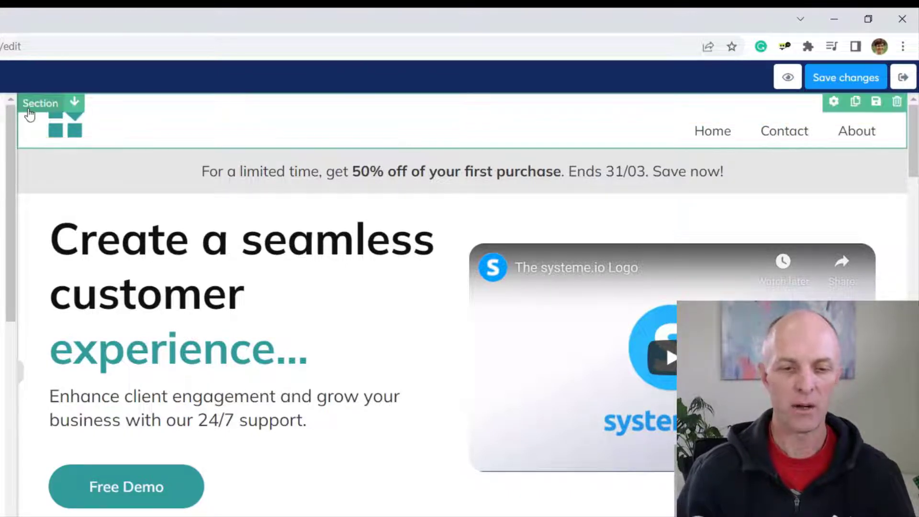
pyautogui.click(897, 104)
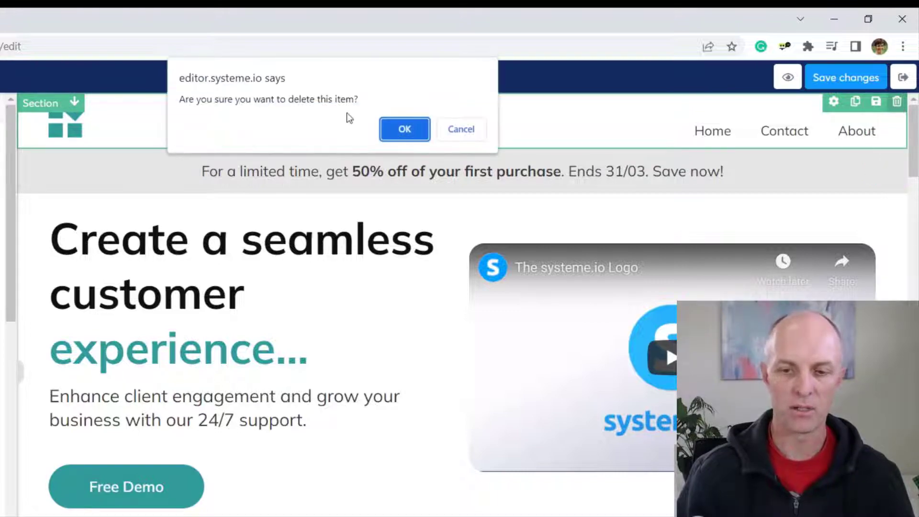
pyautogui.click(405, 130)
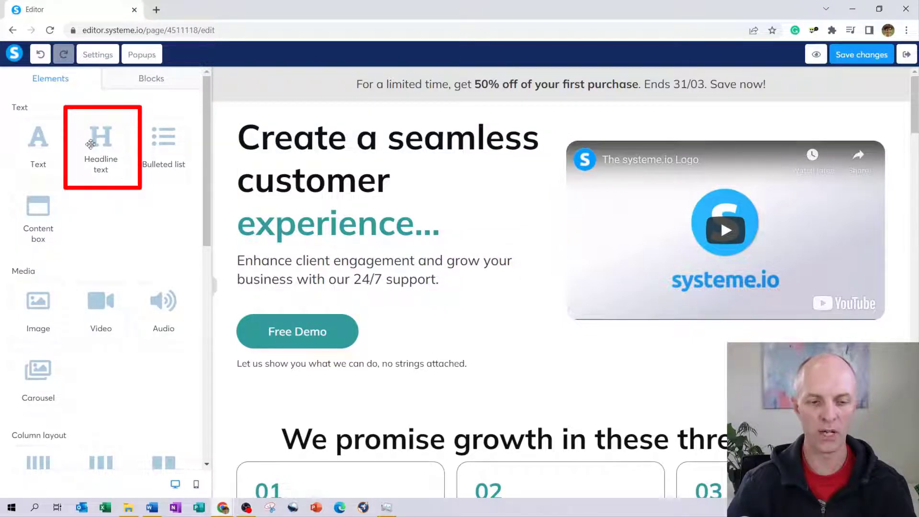
# Add a headline text element beneath the limited-time offer banner, reading "Awesome Product can do a fabulous miracle"
pyautogui.moveTo(102, 152)
pyautogui.mouseDown()
pyautogui.moveTo(389, 127)
pyautogui.moveTo(523, 131)
pyautogui.moveTo(551, 108)
pyautogui.moveTo(589, 117)
pyautogui.mouseUp()
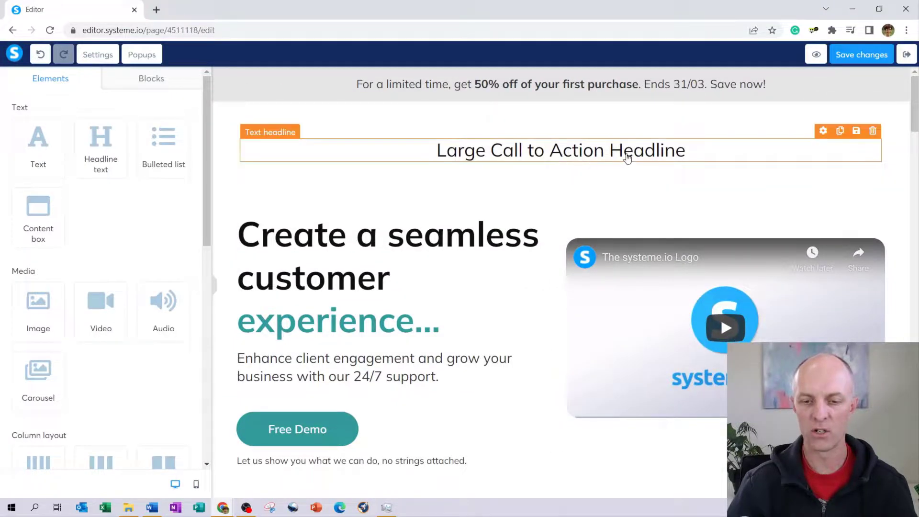
pyautogui.click(685, 150)
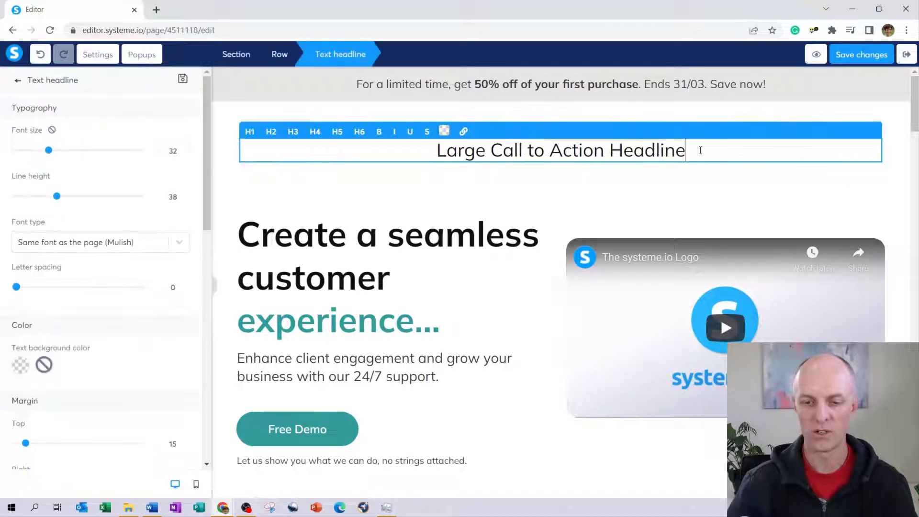
pyautogui.moveTo(710, 154); pyautogui.dragTo(385, 148)
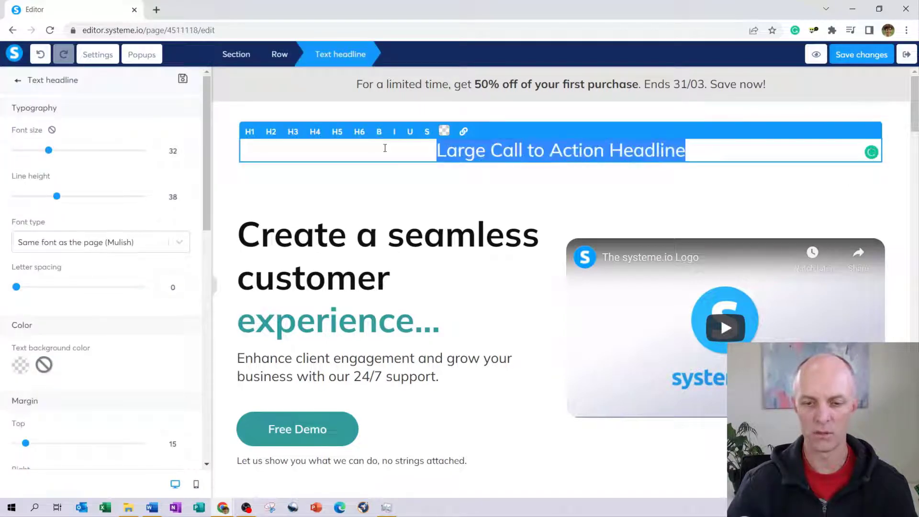
pyautogui.write('Awesome ')
pyautogui.write('Product can do ')
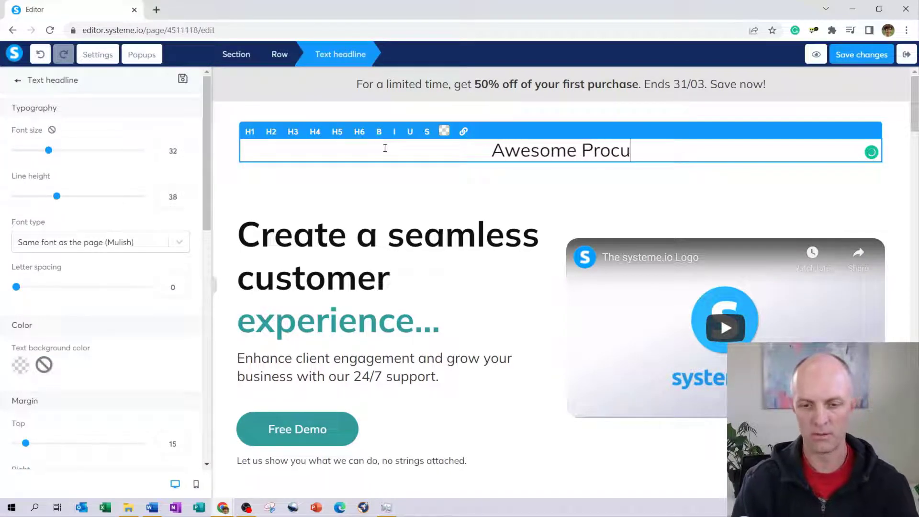
pyautogui.write('a fabulou')
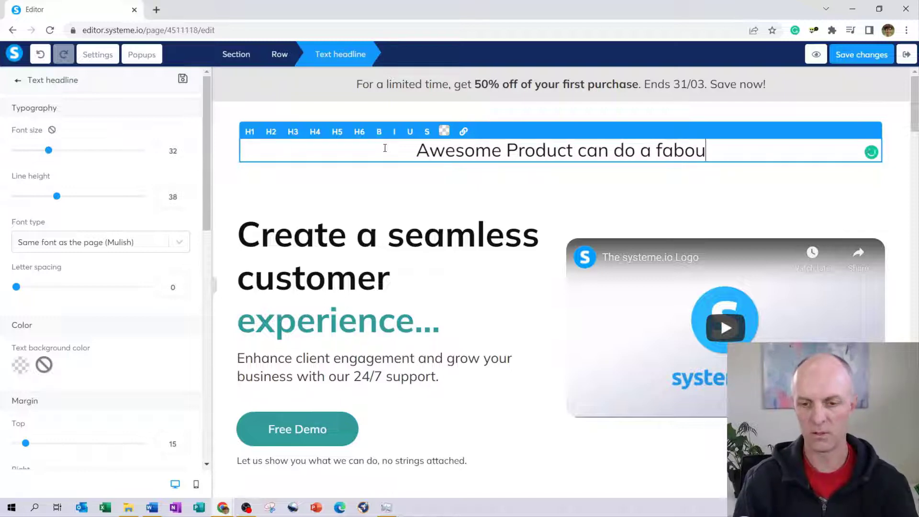
pyautogui.press('BackSpace')
pyautogui.press('BackSpace')
pyautogui.write('ulous miracle')
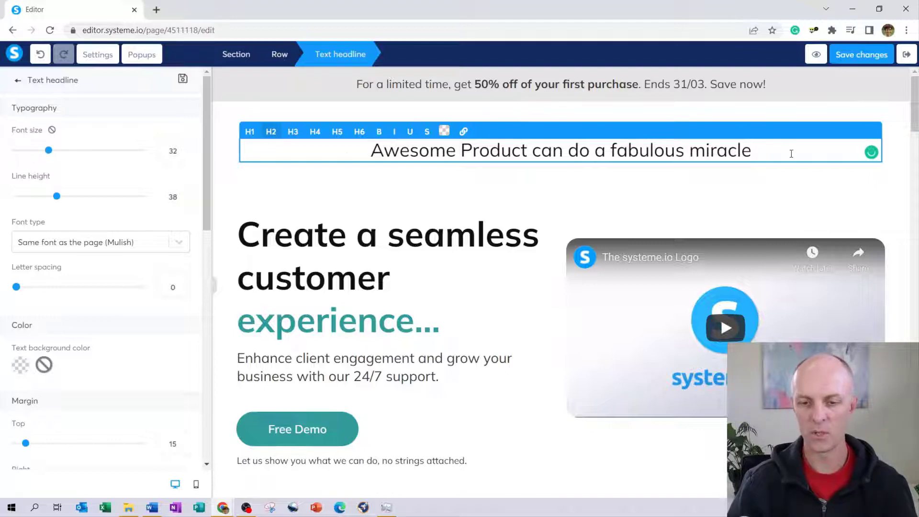
# Format the "Awesome Product can do a fabulous miracle" headline as H1 with a font size of 59
pyautogui.click(249, 131)
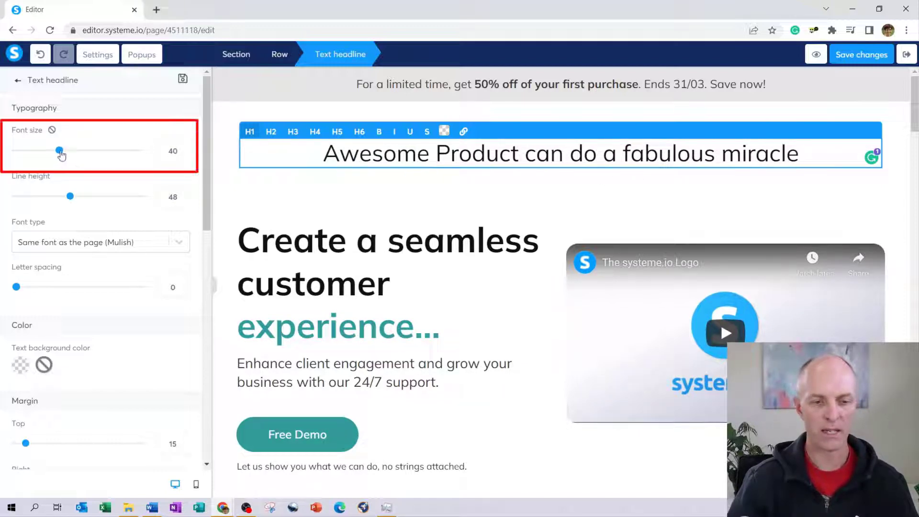
pyautogui.moveTo(61, 154); pyautogui.dragTo(85, 156)
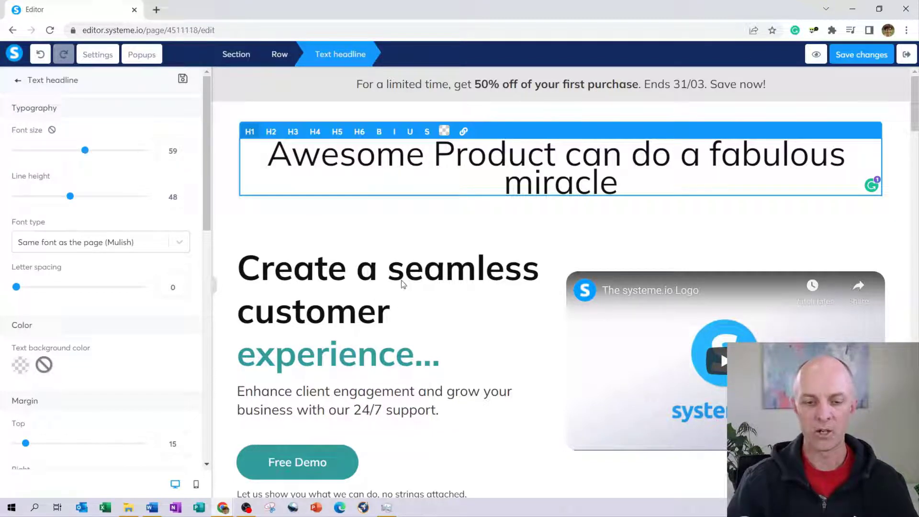
pyautogui.click(334, 285)
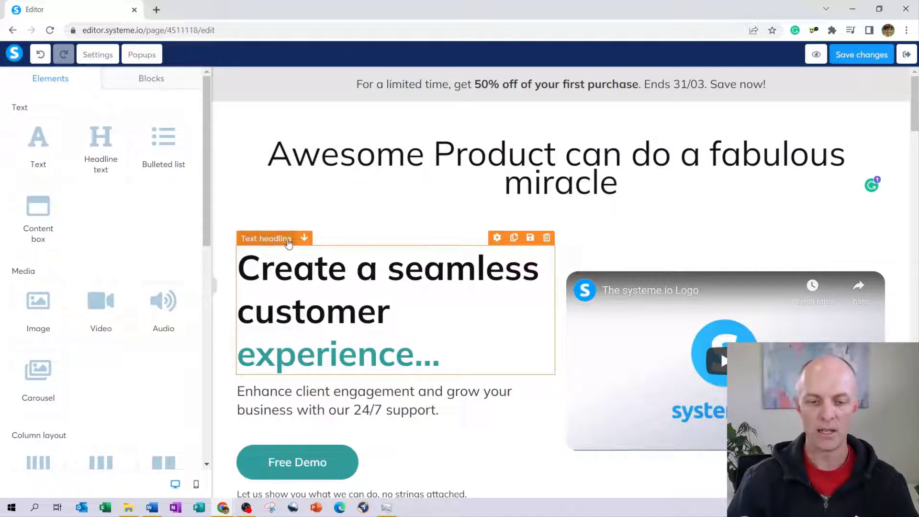
# Try placing the "Create a seamless customer experience..." headline directly under the product headline, return it beside the video, and remove the leftover empty row
pyautogui.moveTo(279, 240); pyautogui.dragTo(446, 210)
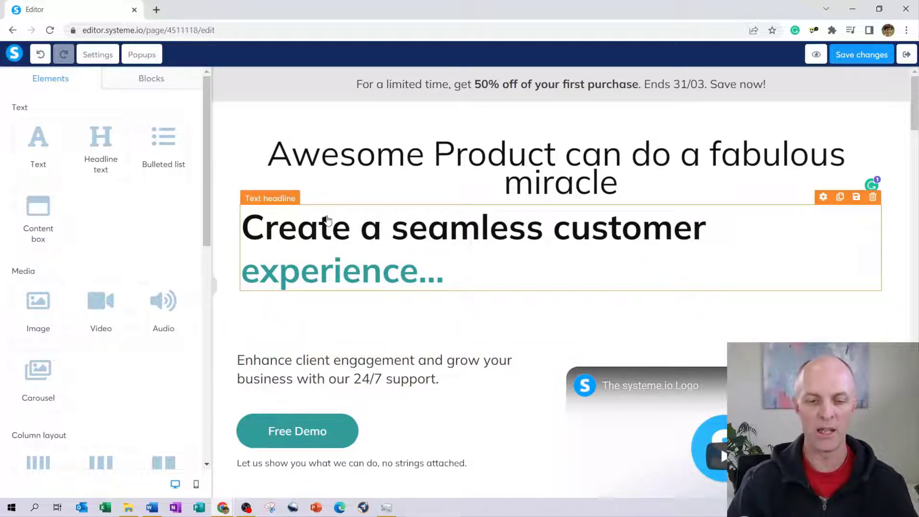
pyautogui.moveTo(281, 205); pyautogui.dragTo(331, 378)
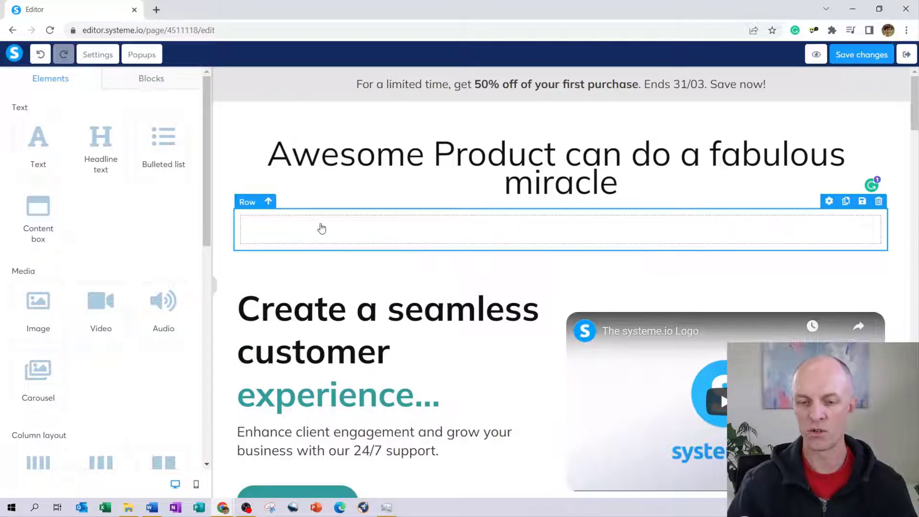
pyautogui.click(879, 201)
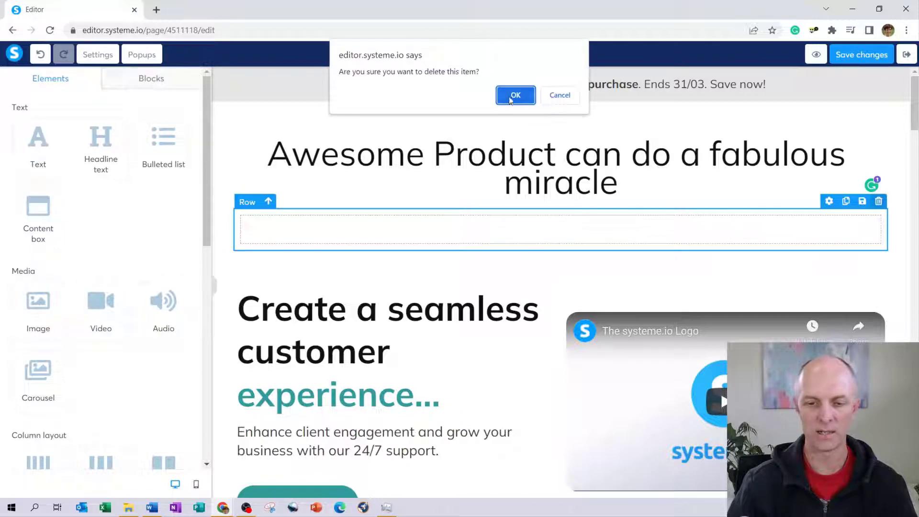
pyautogui.click(511, 98)
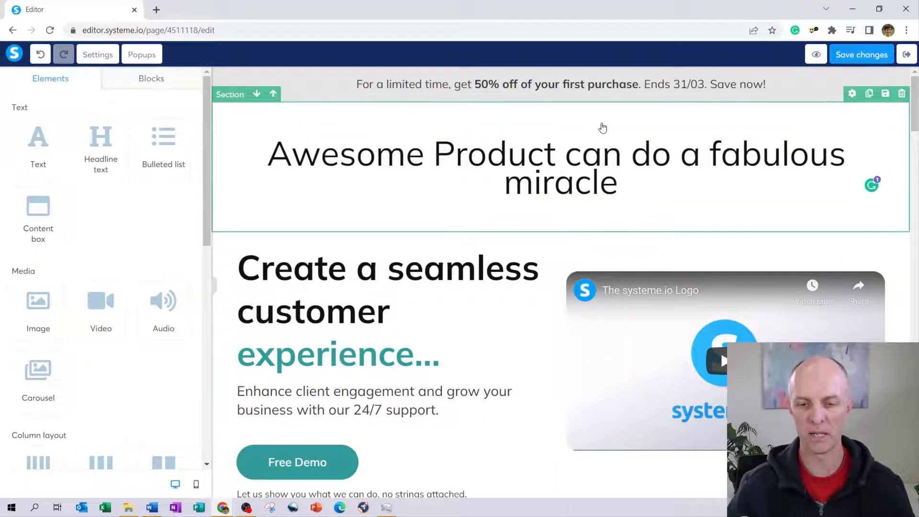
# Replace the "Create a seamless customer experience..." headline and the 24/7 support text with a bulleted list above the Free Demo button
pyautogui.scroll(-1, 706, 231)
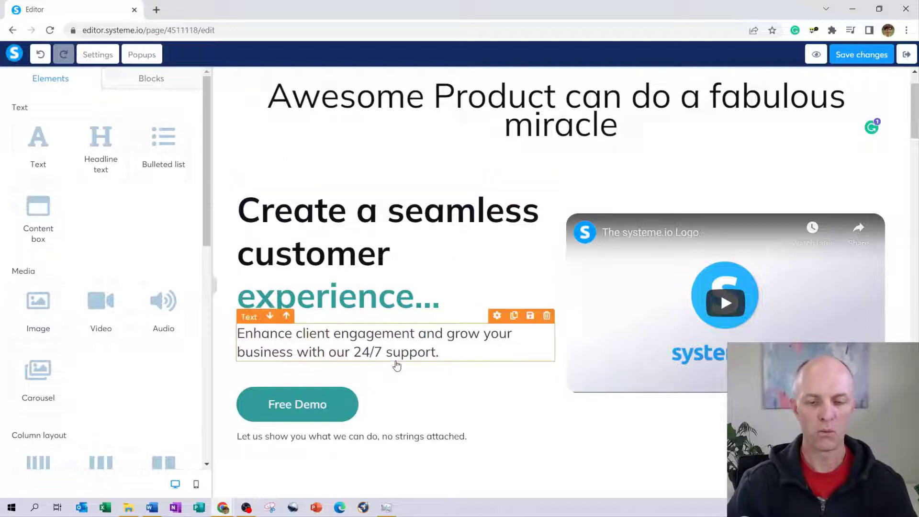
pyautogui.moveTo(164, 139); pyautogui.dragTo(369, 329)
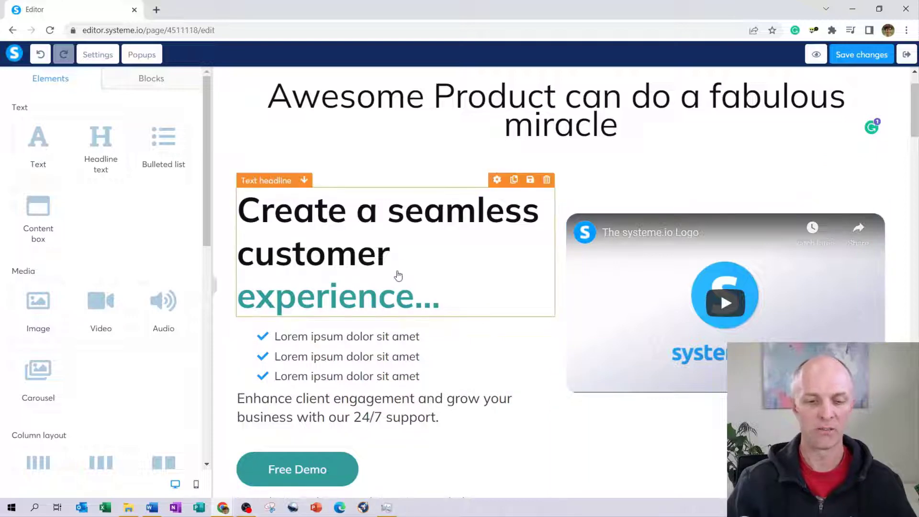
pyautogui.click(547, 181)
pyautogui.click(517, 94)
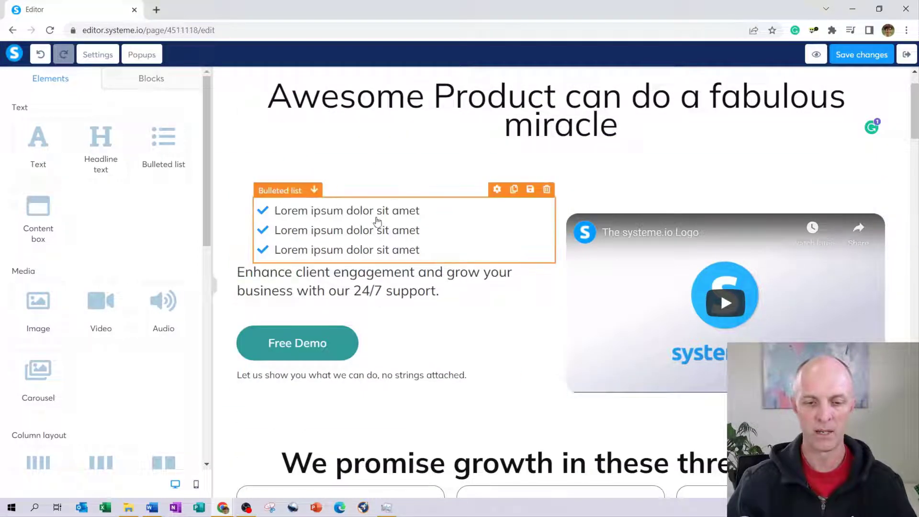
pyautogui.click(547, 255)
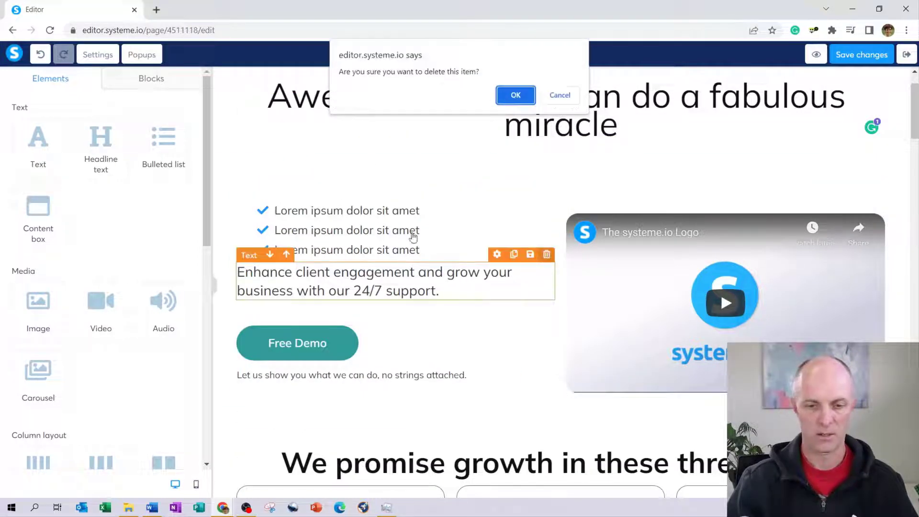
pyautogui.press('Return')
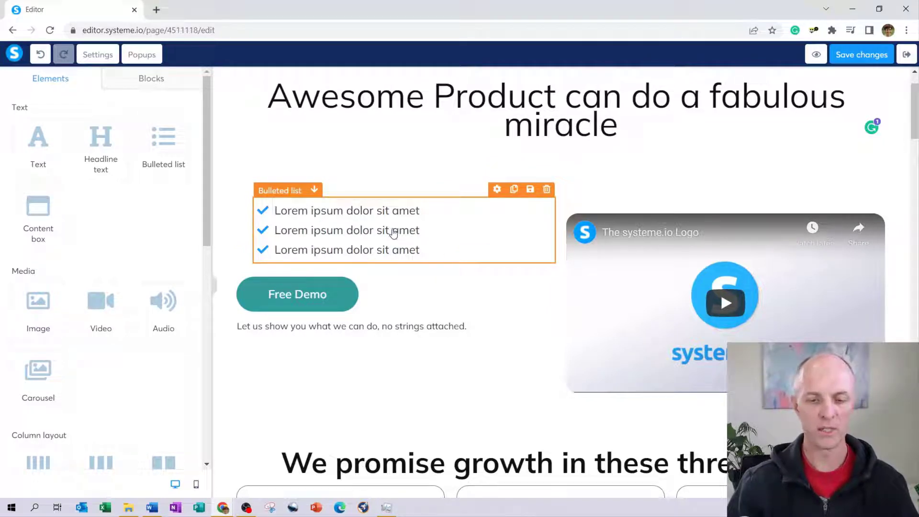
# Replace the three placeholder bullets with Benefit 1, Benefit 2 and Benefit 3
pyautogui.click(326, 214)
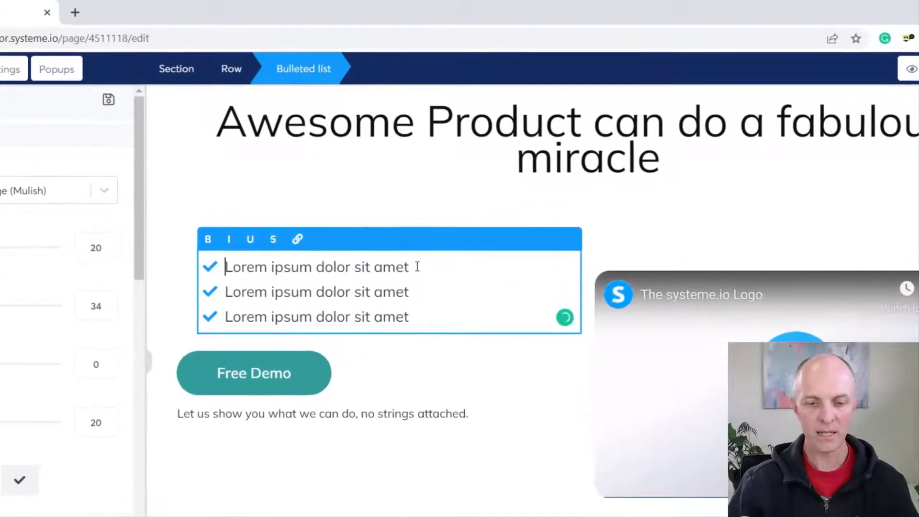
pyautogui.moveTo(423, 210); pyautogui.dragTo(269, 207)
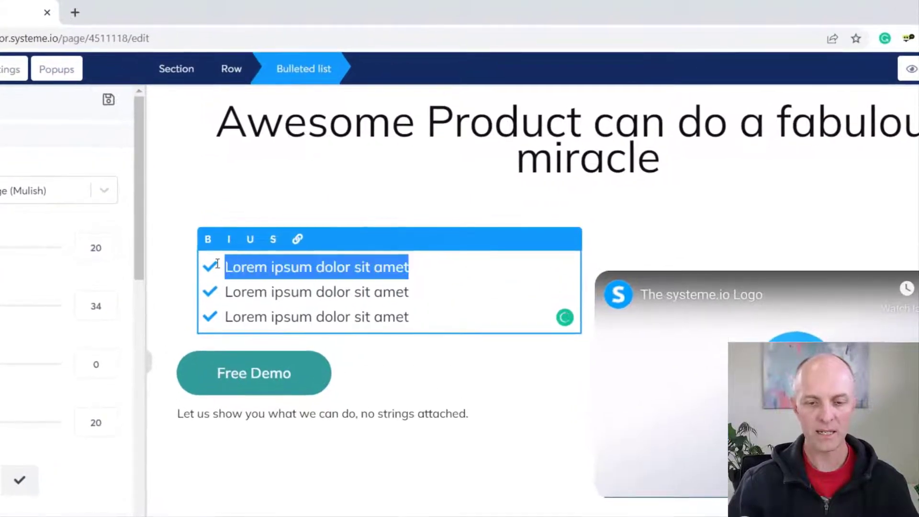
pyautogui.write('B')
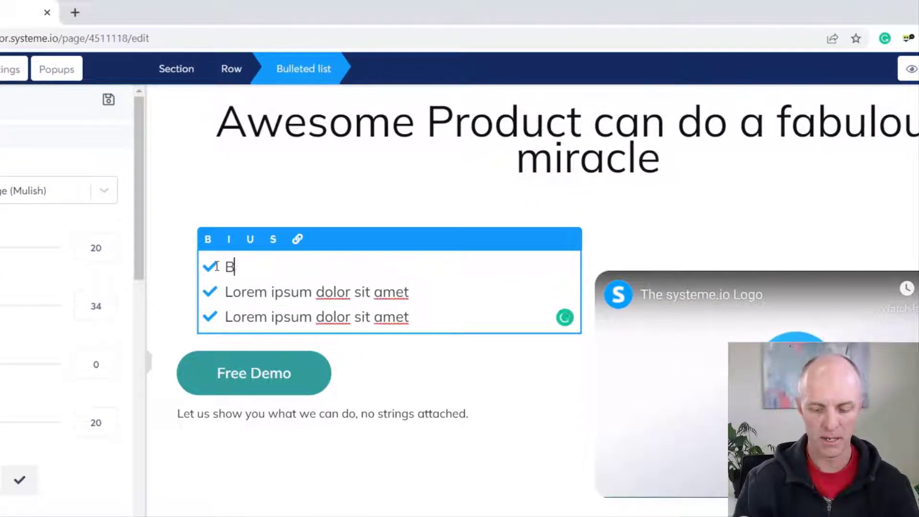
pyautogui.write('enefit 1')
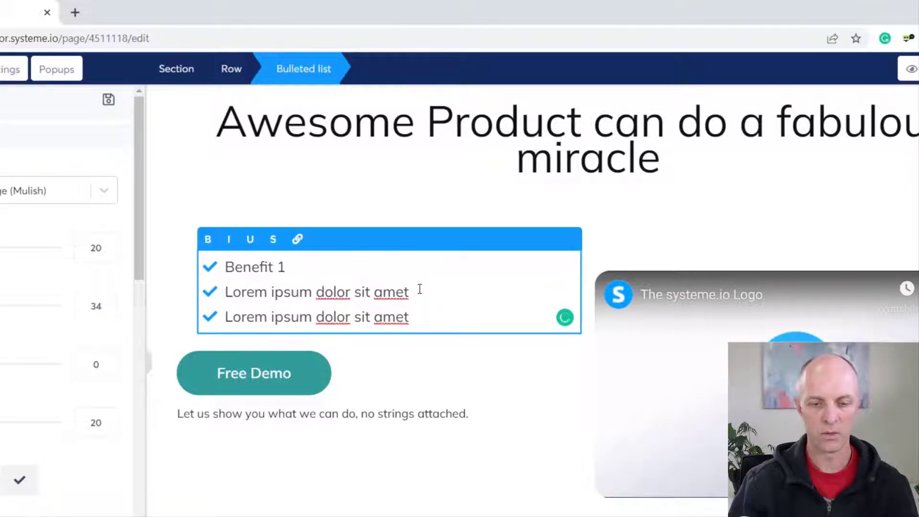
pyautogui.moveTo(419, 289); pyautogui.dragTo(216, 292)
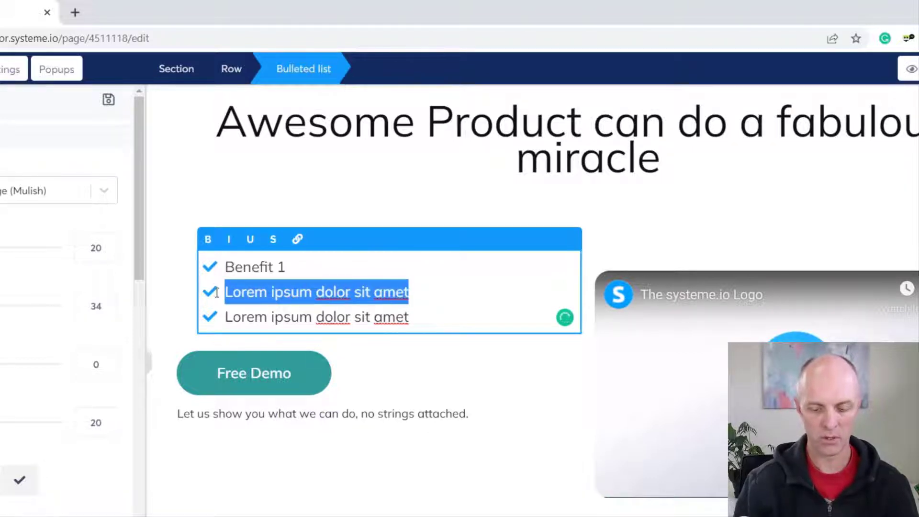
pyautogui.write('Benefit 2')
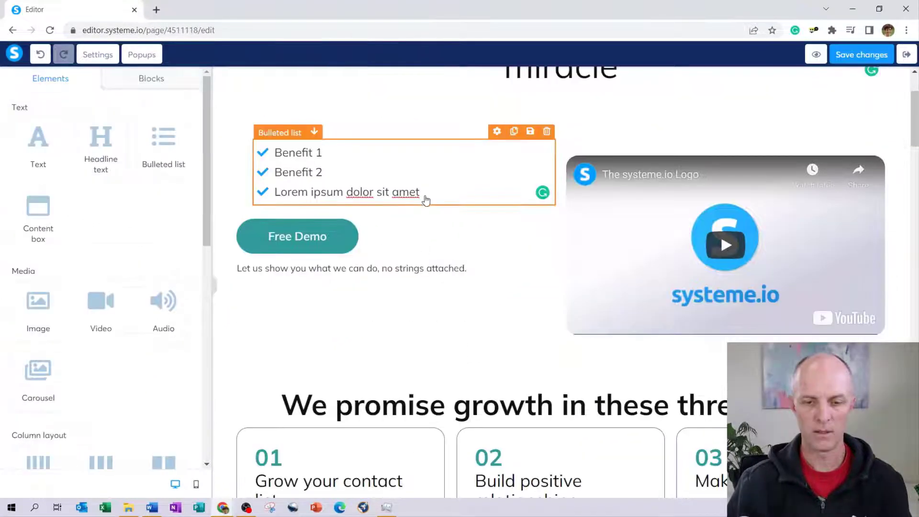
pyautogui.click(422, 193)
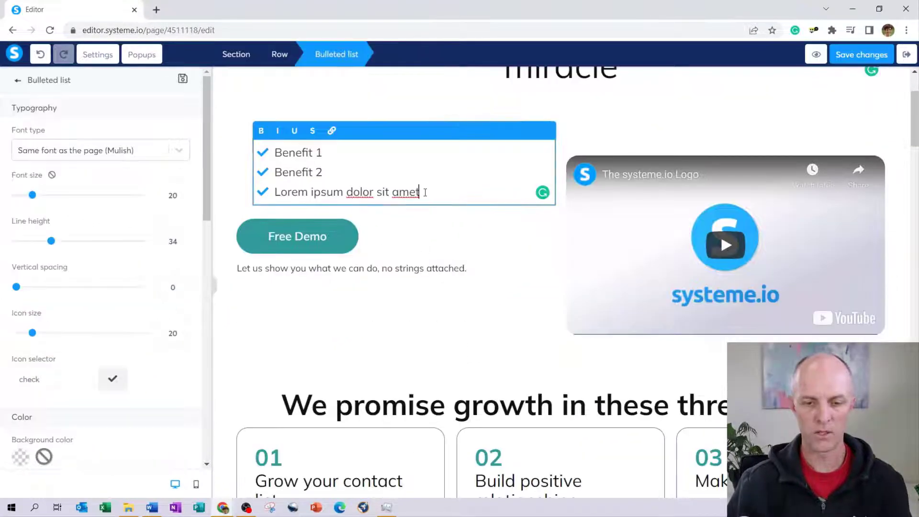
pyautogui.moveTo(422, 193); pyautogui.dragTo(274, 189)
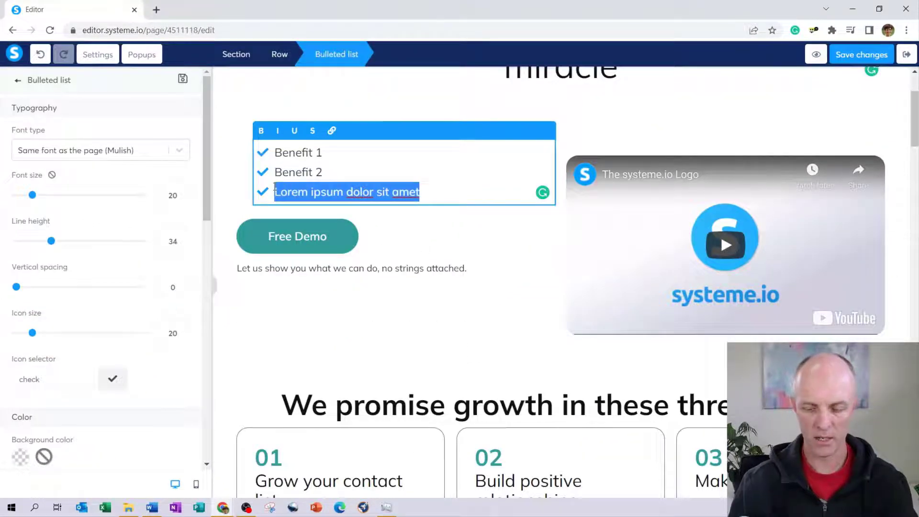
pyautogui.write('Benefit 3')
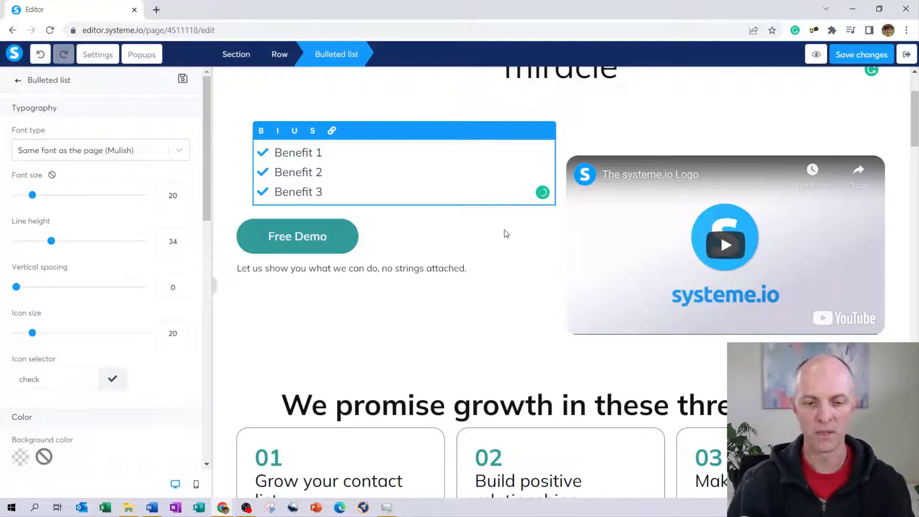
# Check the click action and popup settings of the Free Demo button
pyautogui.click(347, 238)
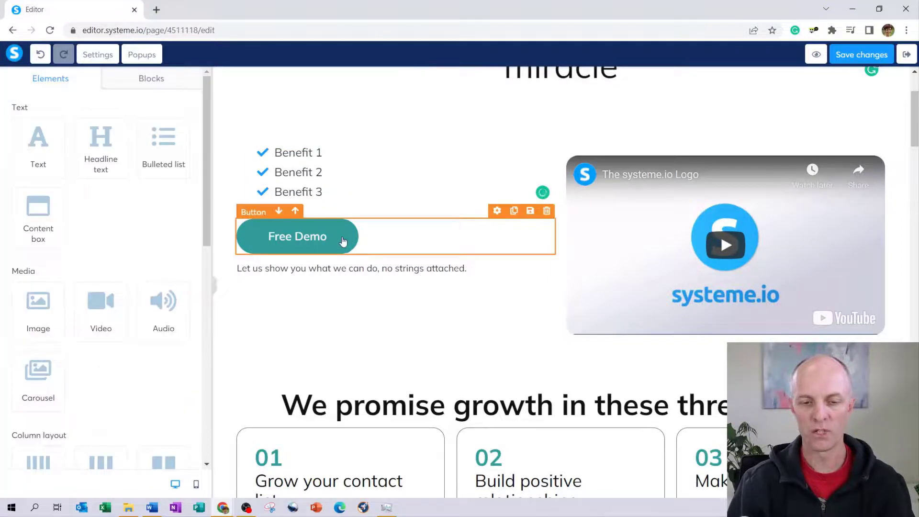
pyautogui.click(311, 240)
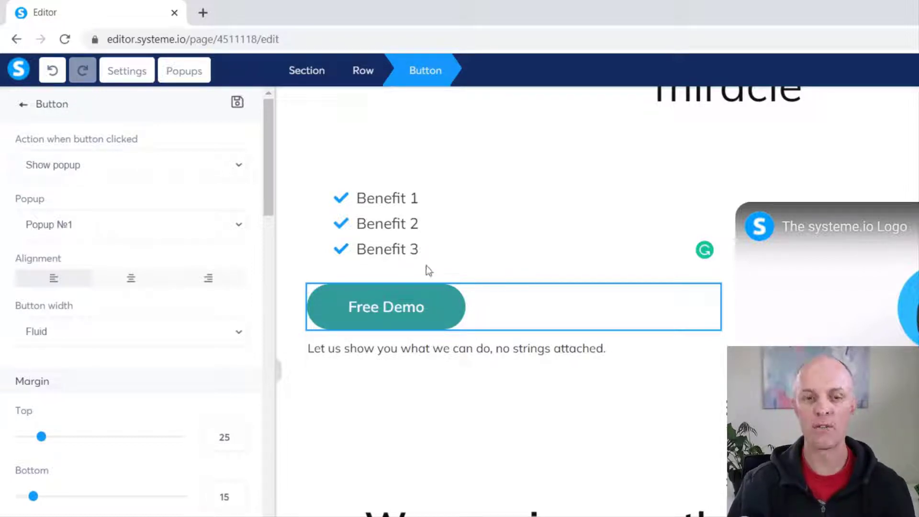
pyautogui.click(526, 429)
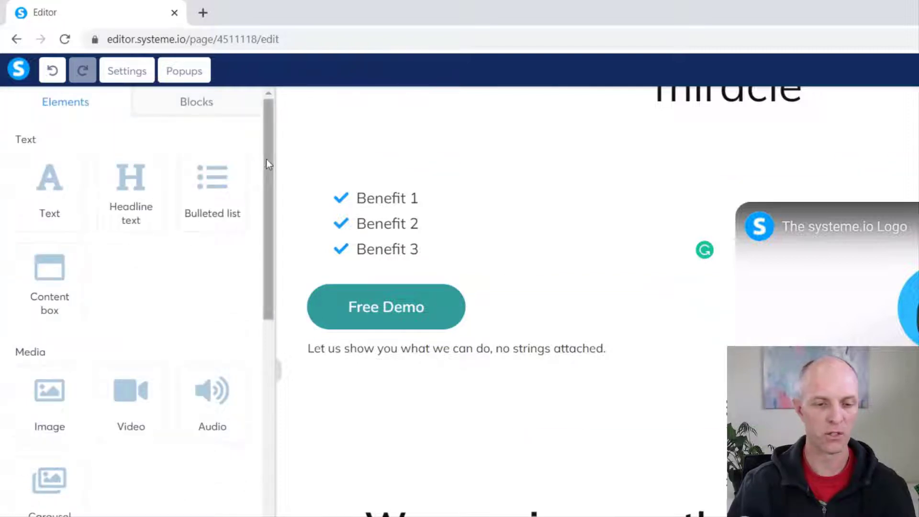
# Add a form input between the benefits list and the Free Demo button and set its input type to First name
pyautogui.moveTo(266, 159); pyautogui.dragTo(266, 339)
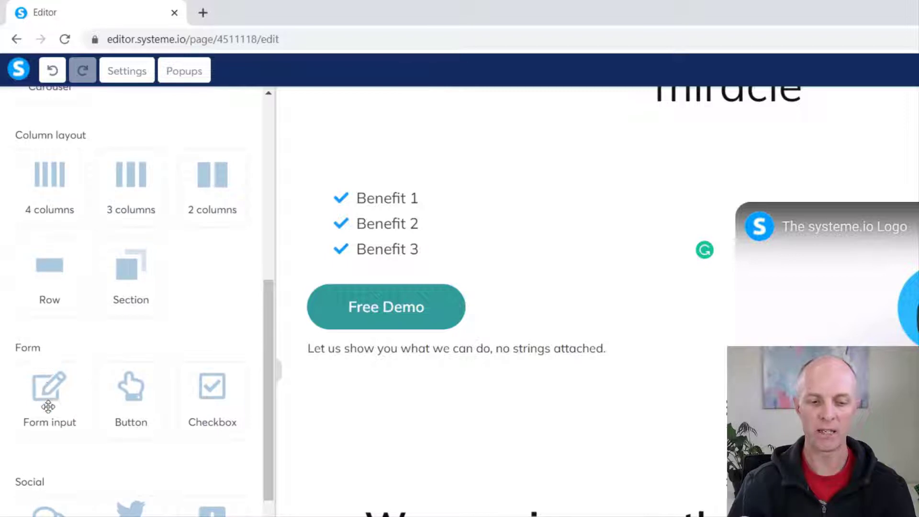
pyautogui.moveTo(48, 393); pyautogui.dragTo(444, 264)
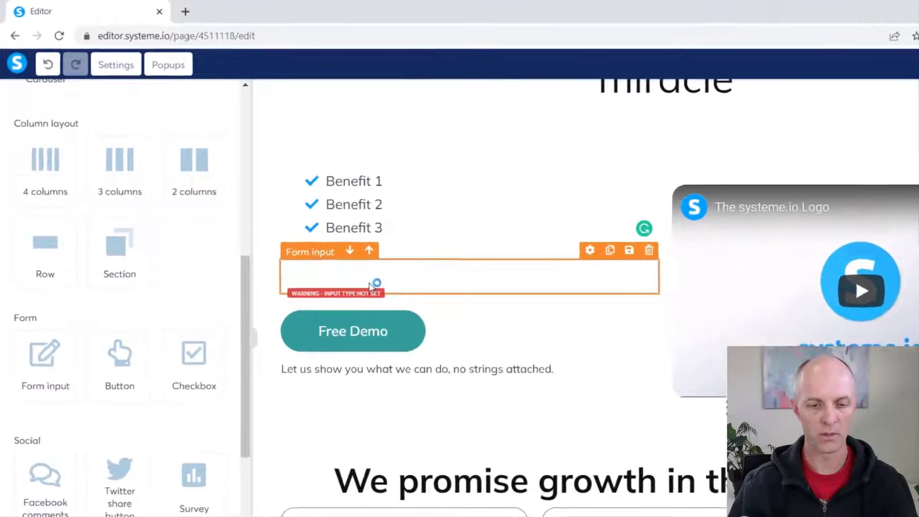
pyautogui.click(370, 285)
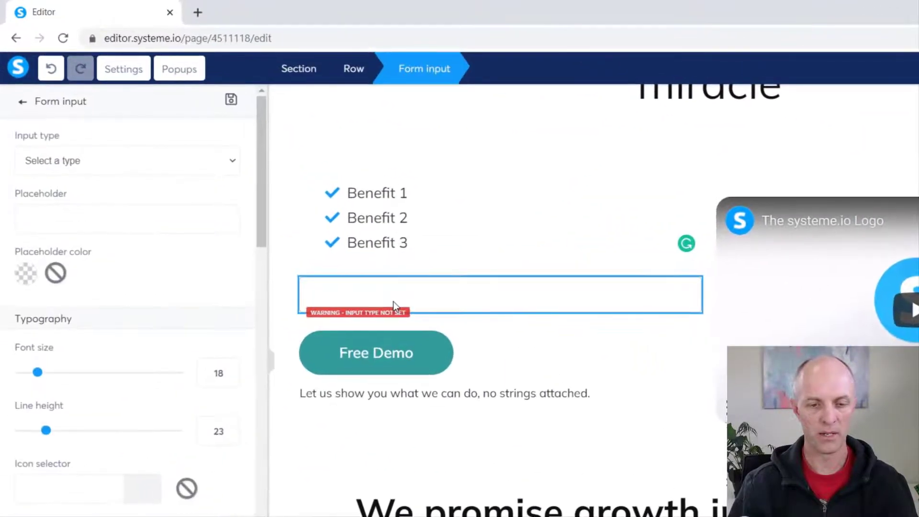
pyautogui.click(106, 171)
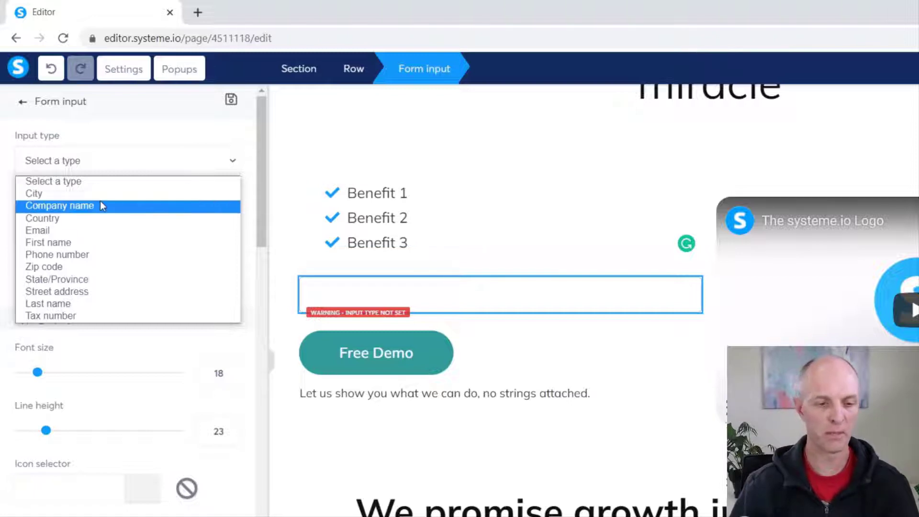
pyautogui.click(77, 245)
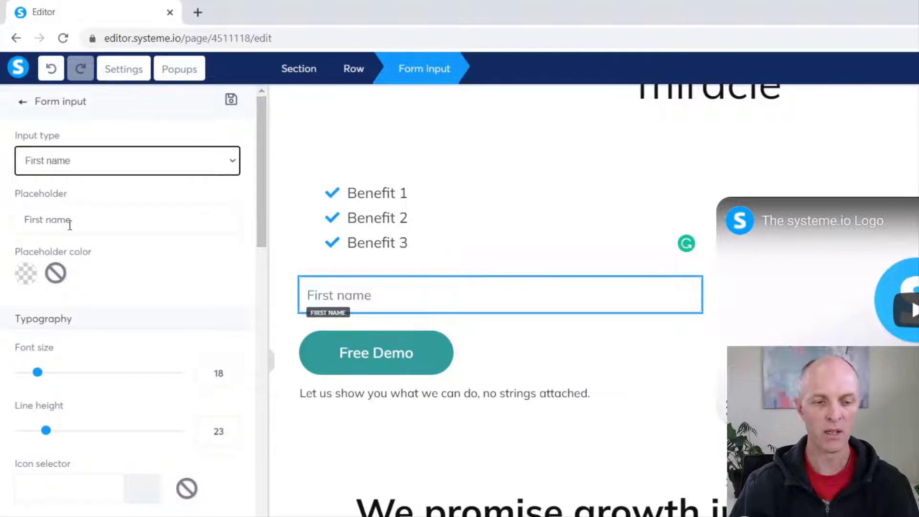
# Set the first name field's placeholder to "Enter Your First Name"
pyautogui.moveTo(97, 221); pyautogui.dragTo(2, 228)
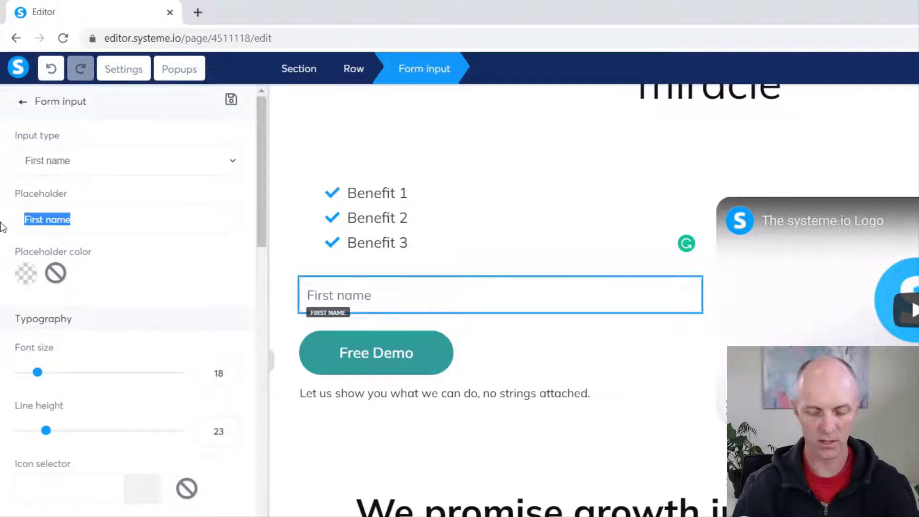
pyautogui.write('Enter ')
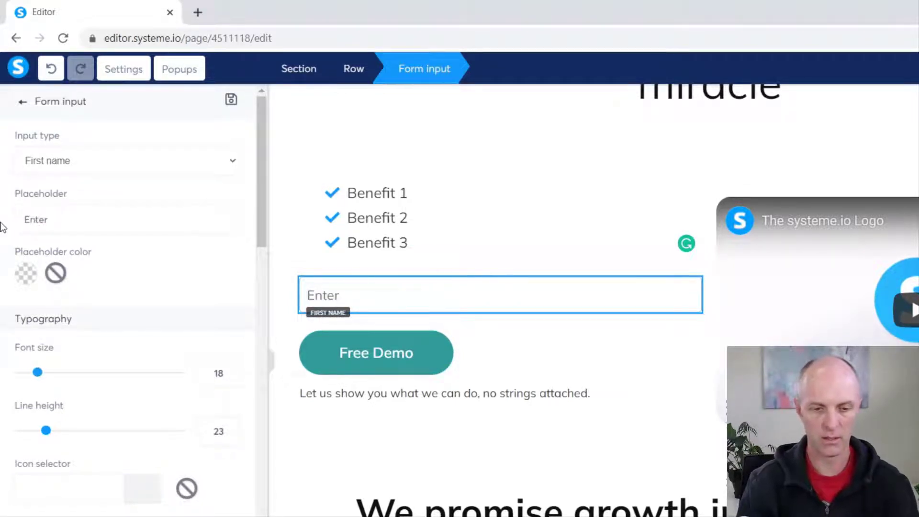
pyautogui.write('Your First')
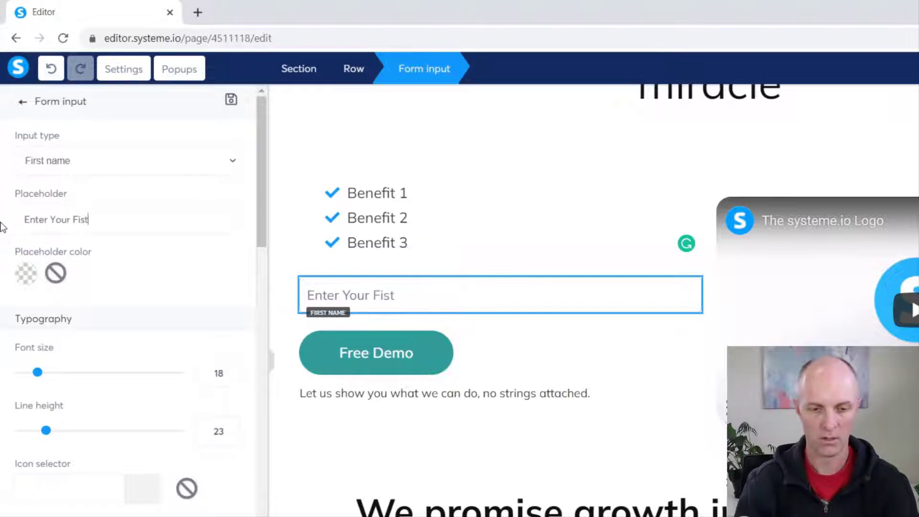
pyautogui.press('BackSpace')
pyautogui.press('BackSpace')
pyautogui.write('rst Name')
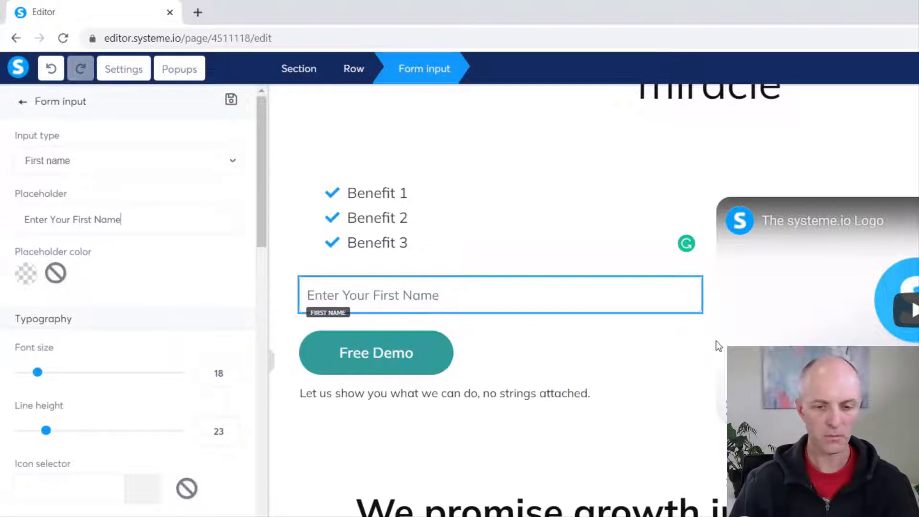
pyautogui.click(641, 352)
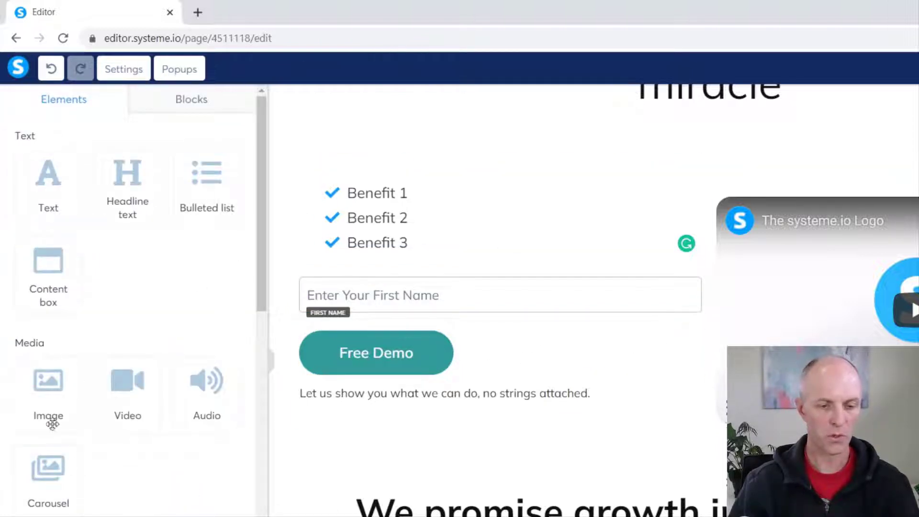
# Add a second form input below the first name field and set its input type to Email
pyautogui.scroll(-1, 142, 278)
pyautogui.scroll(-8, 142, 278)
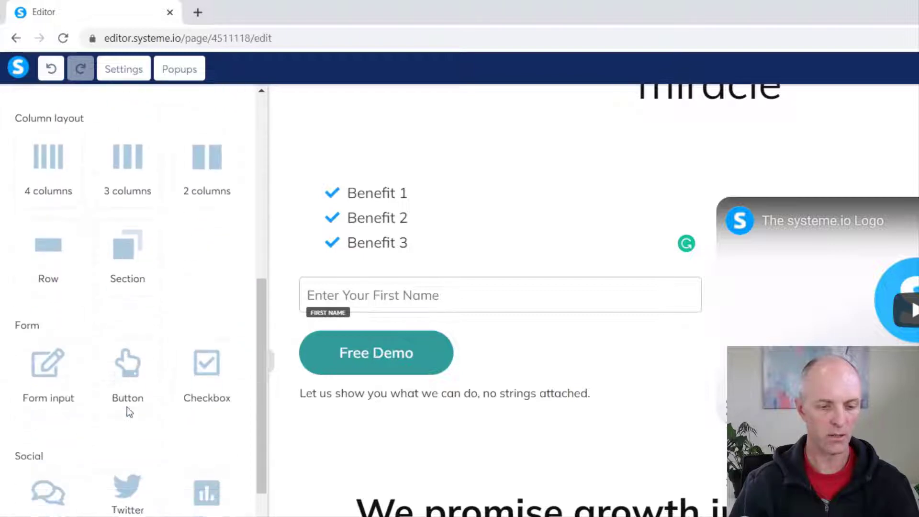
pyautogui.moveTo(48, 368); pyautogui.dragTo(516, 306)
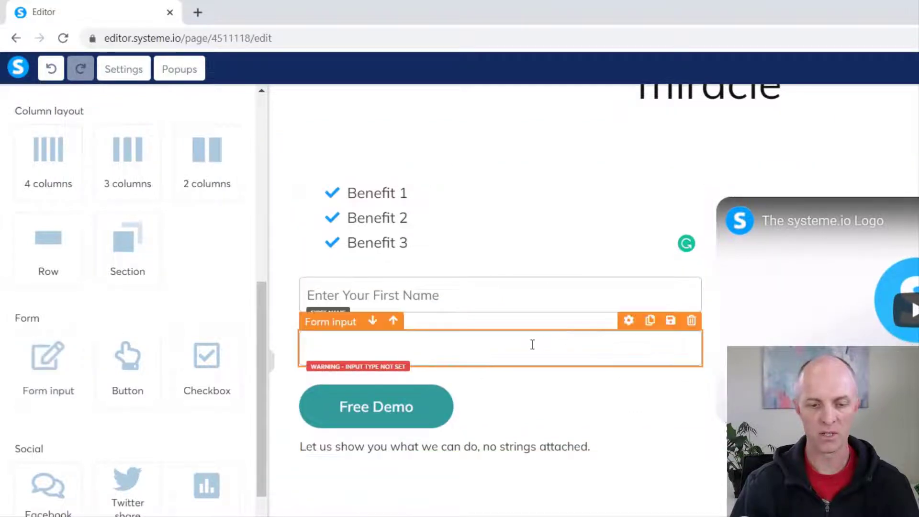
pyautogui.click(482, 361)
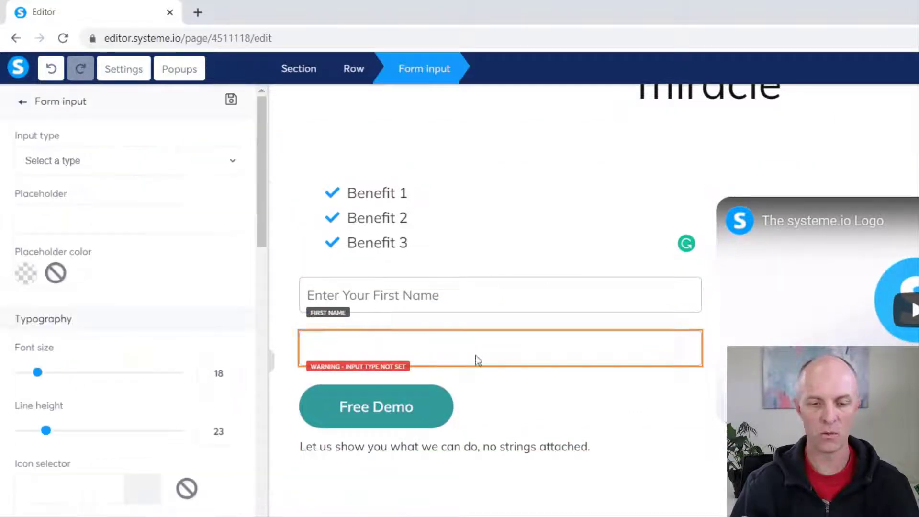
pyautogui.click(64, 165)
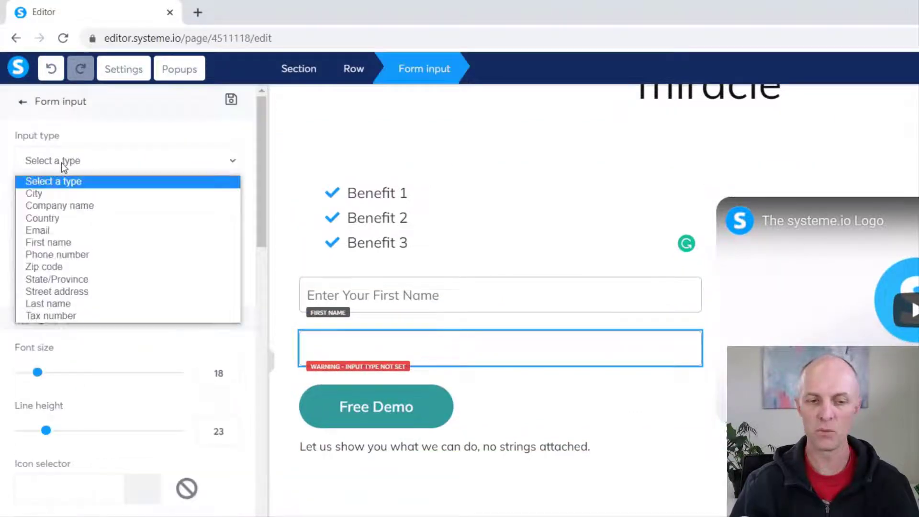
pyautogui.click(37, 231)
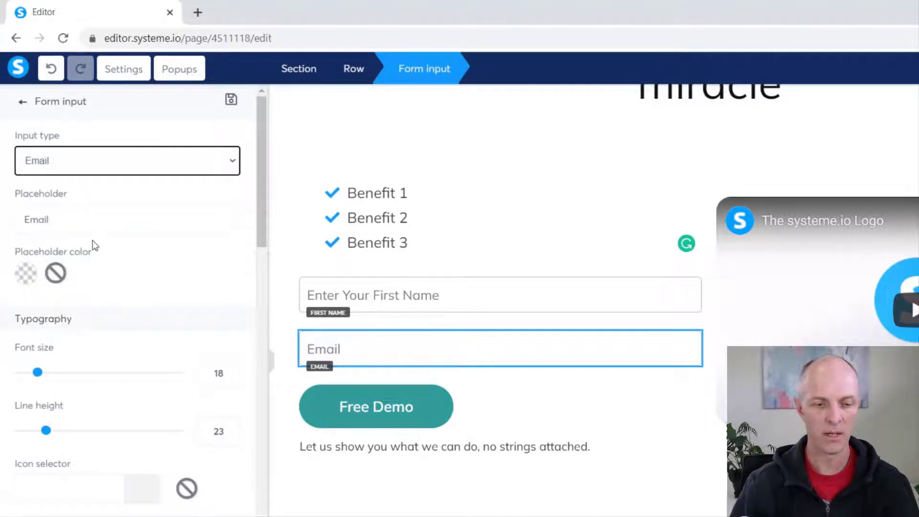
# Set the email field's placeholder to "Enter Email Address"
pyautogui.click(21, 221)
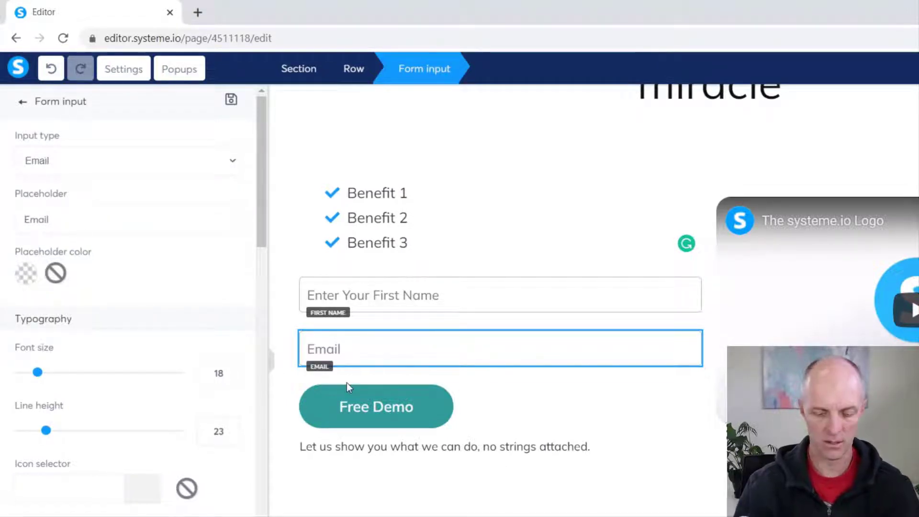
pyautogui.write('Enter Email')
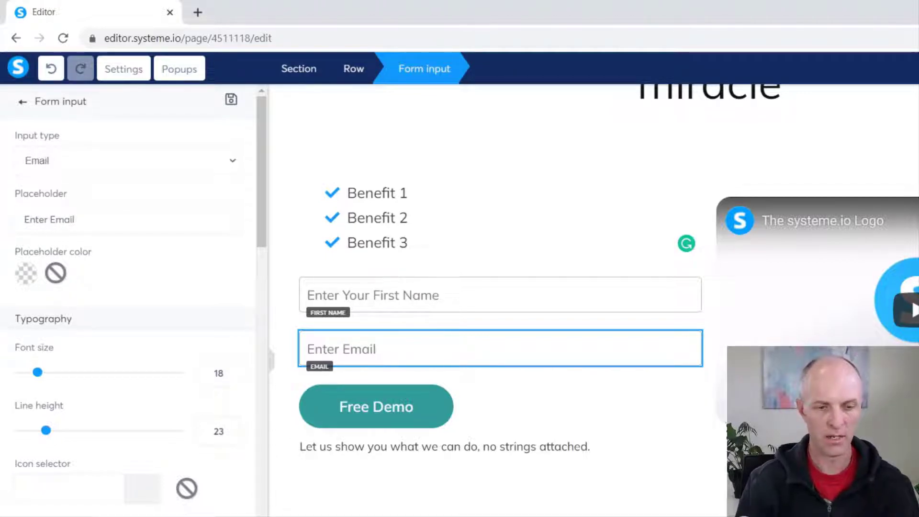
pyautogui.write(' Address')
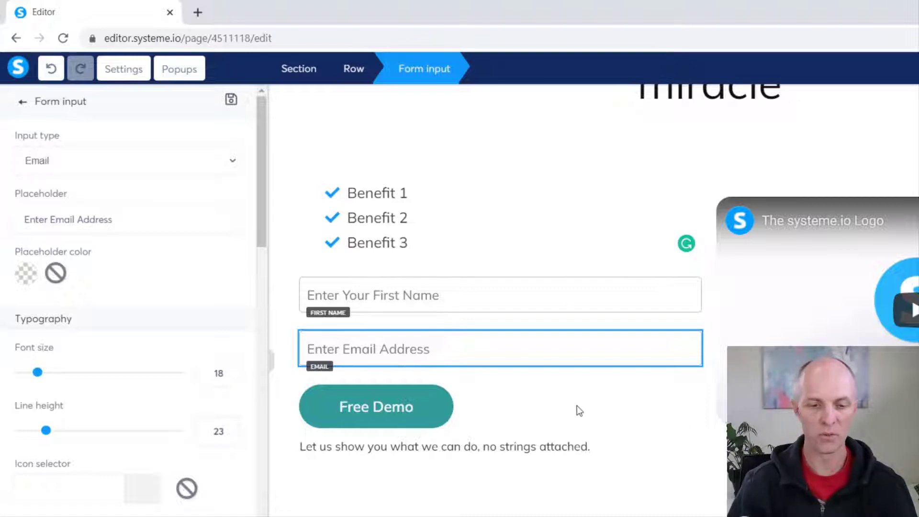
pyautogui.click(414, 408)
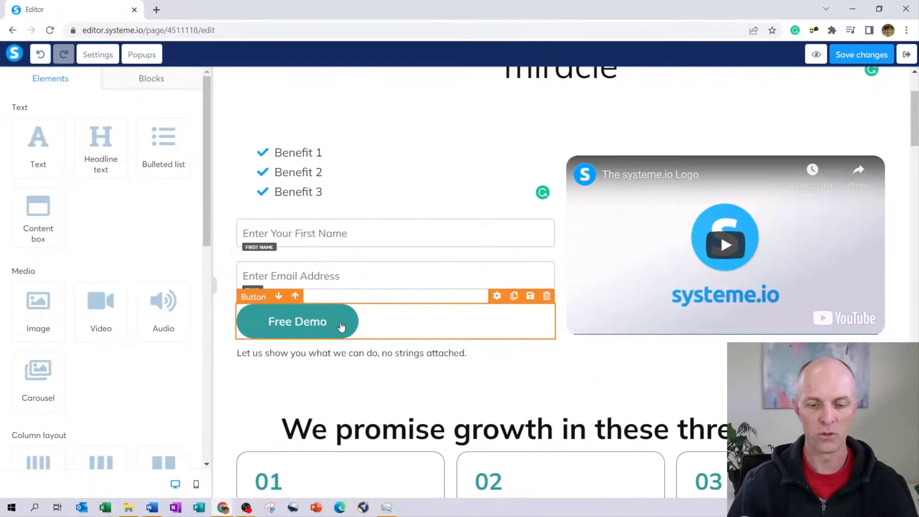
# Make the Free Demo button send the form with redirection to the next step, and center-align it
pyautogui.click(341, 325)
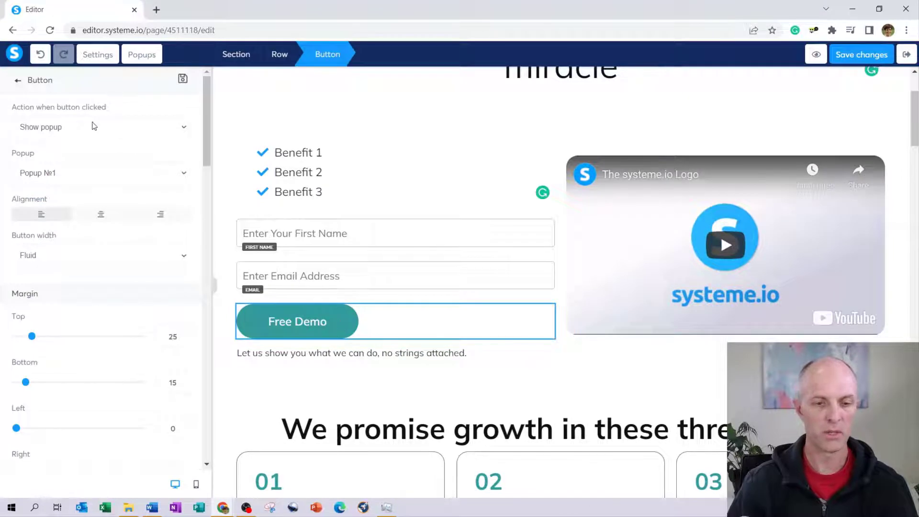
pyautogui.click(143, 129)
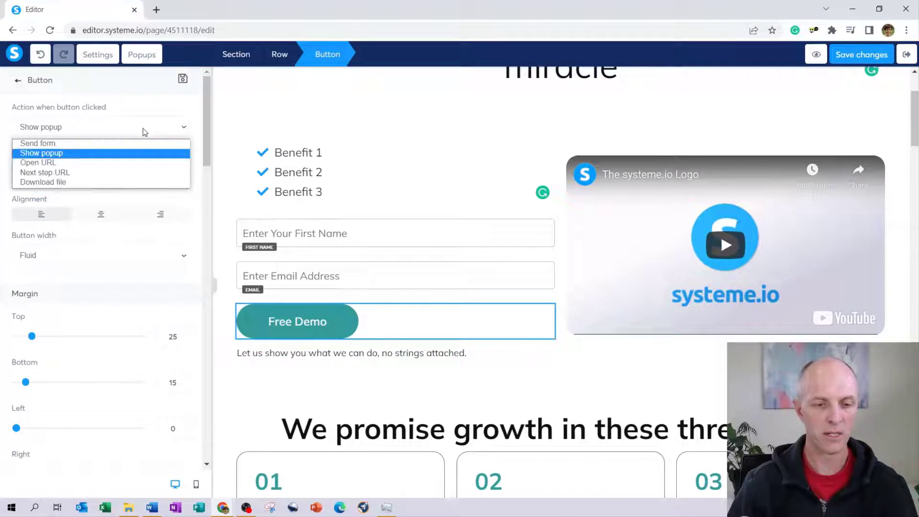
pyautogui.click(45, 145)
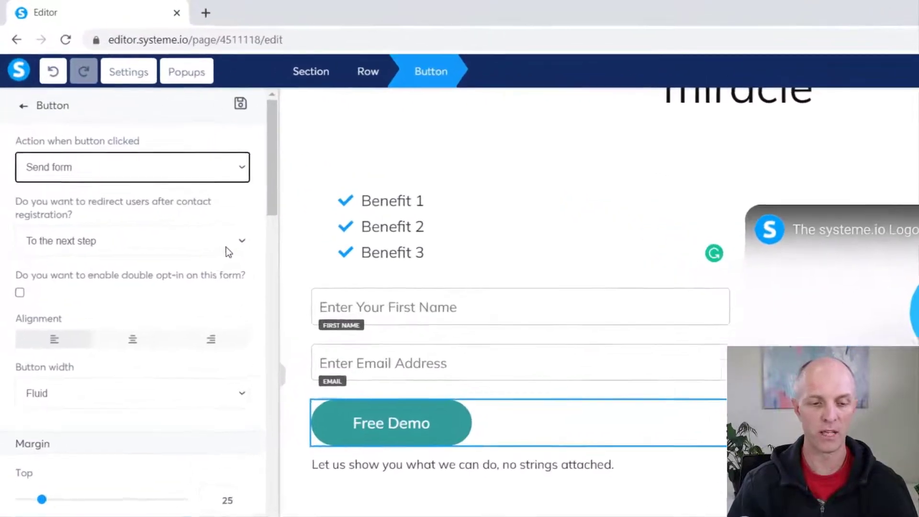
pyautogui.click(172, 188)
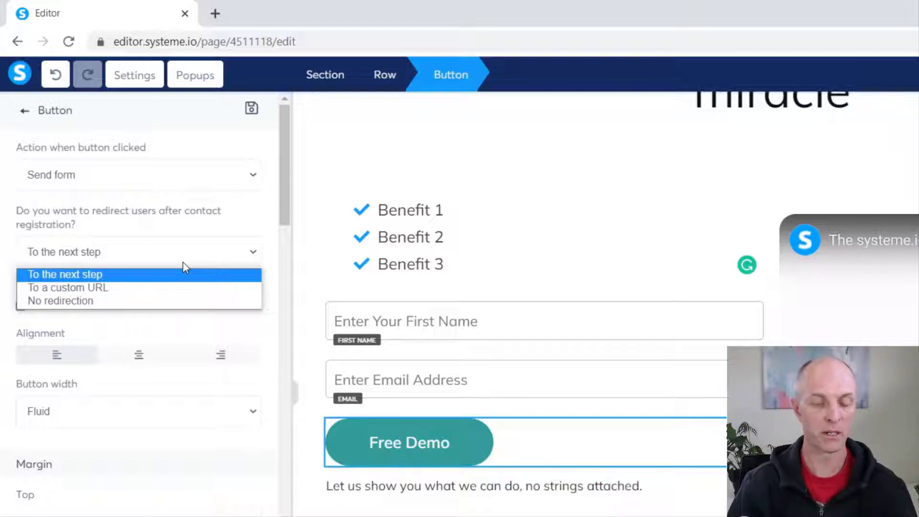
pyautogui.click(94, 276)
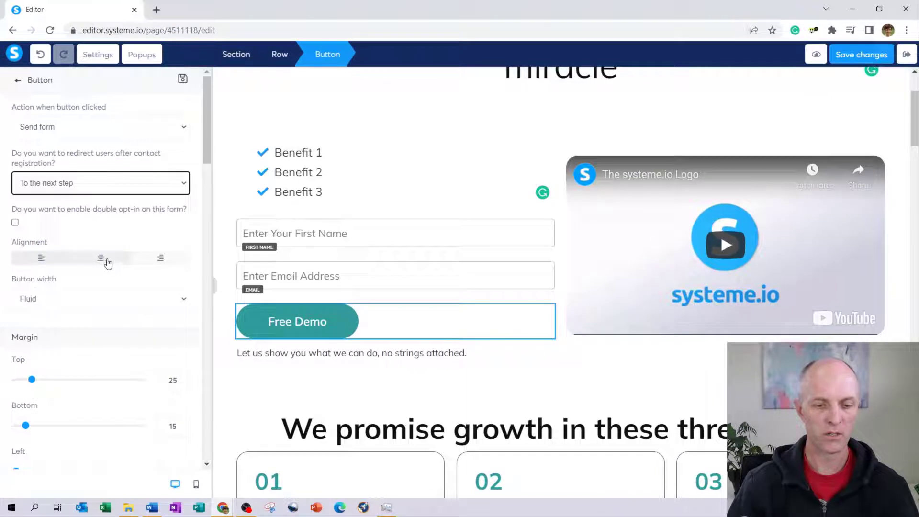
pyautogui.click(106, 262)
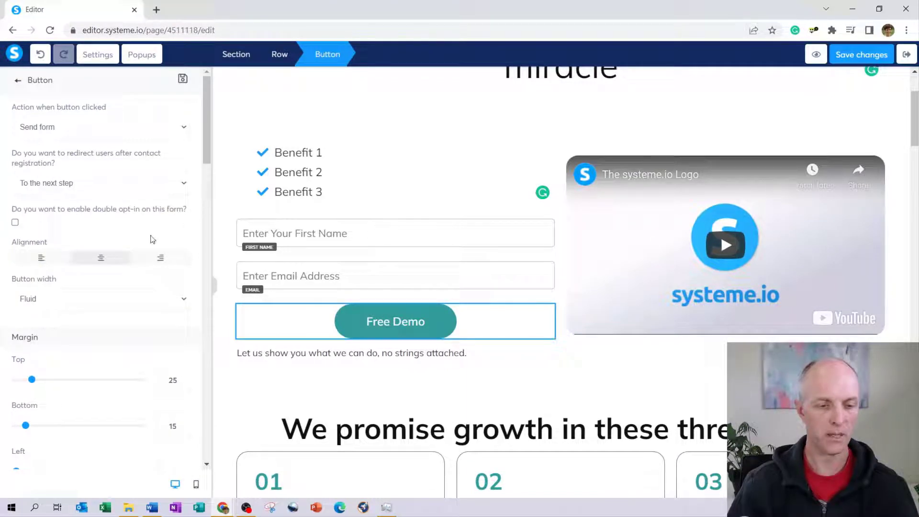
# Change the Free Demo button's text to "Free Demo of Awesome Product"
pyautogui.scroll(-2, 134, 263)
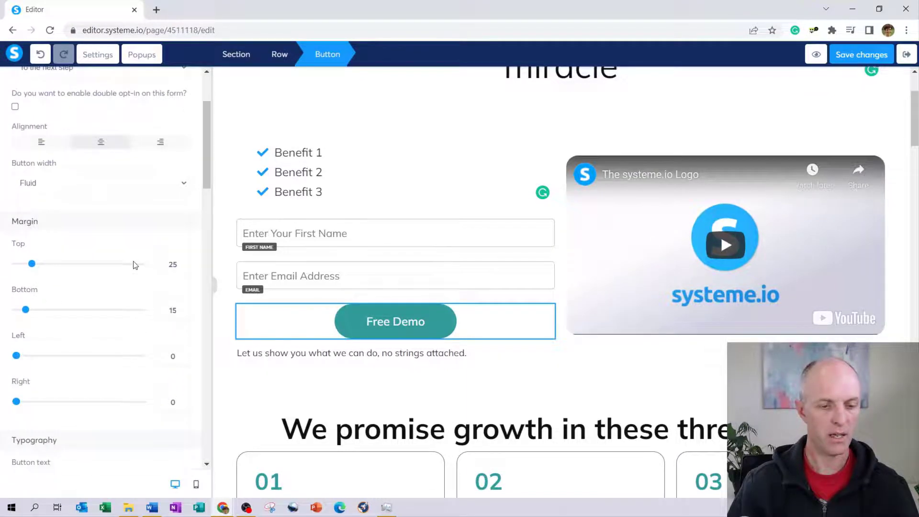
pyautogui.click(391, 323)
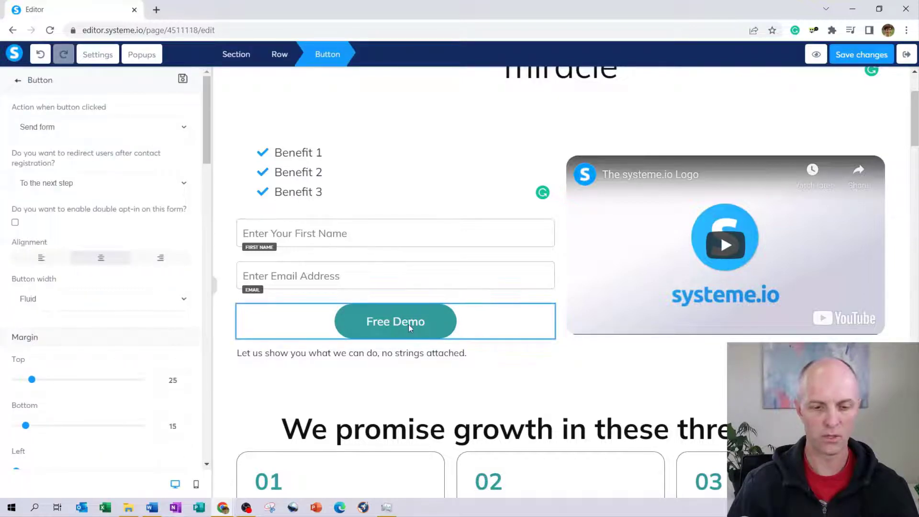
pyautogui.scroll(-3, 88, 242)
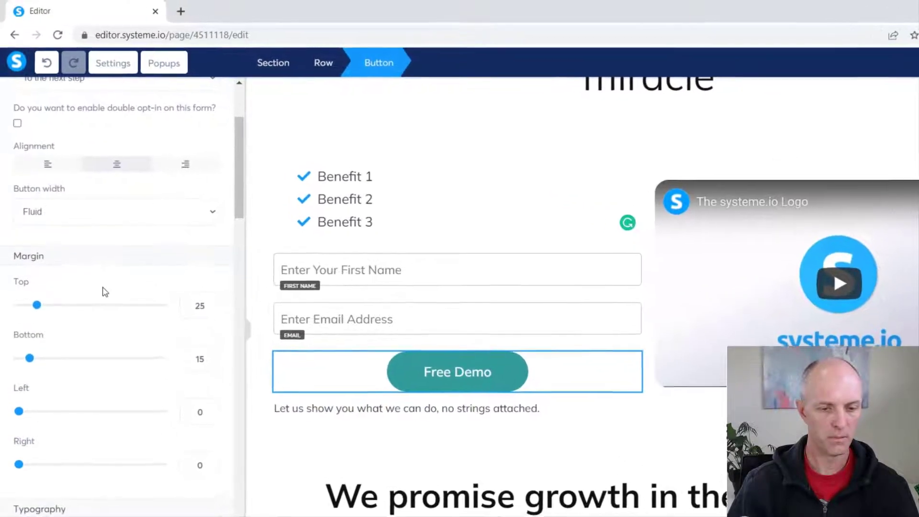
pyautogui.scroll(-4, 104, 292)
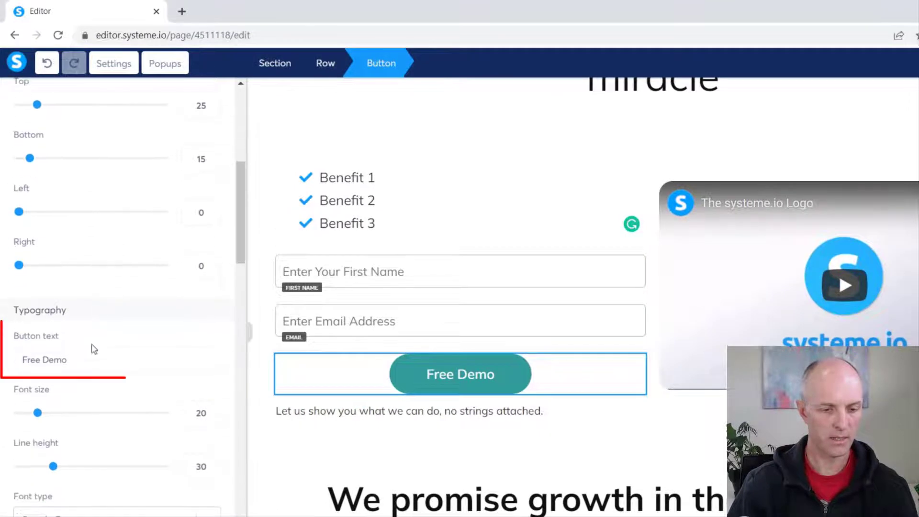
pyautogui.moveTo(73, 364); pyautogui.dragTo(14, 371)
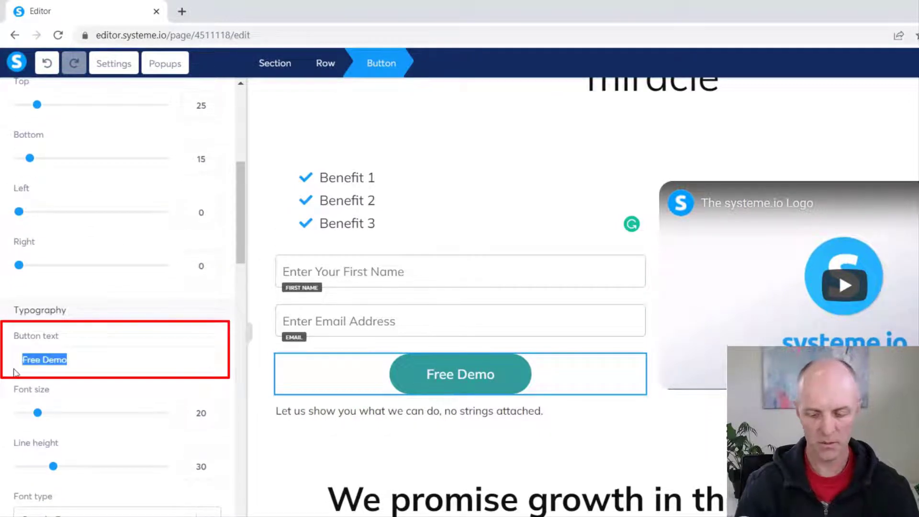
pyautogui.write('Fre')
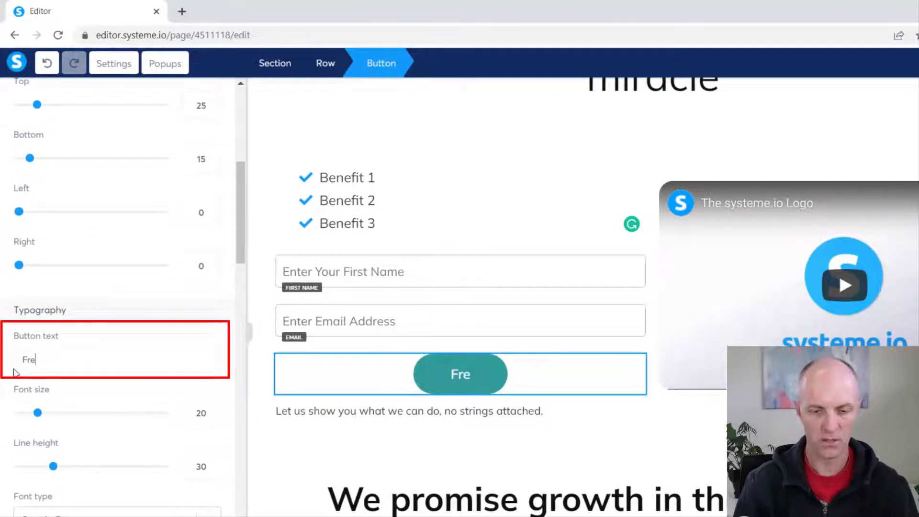
pyautogui.write('e Dem')
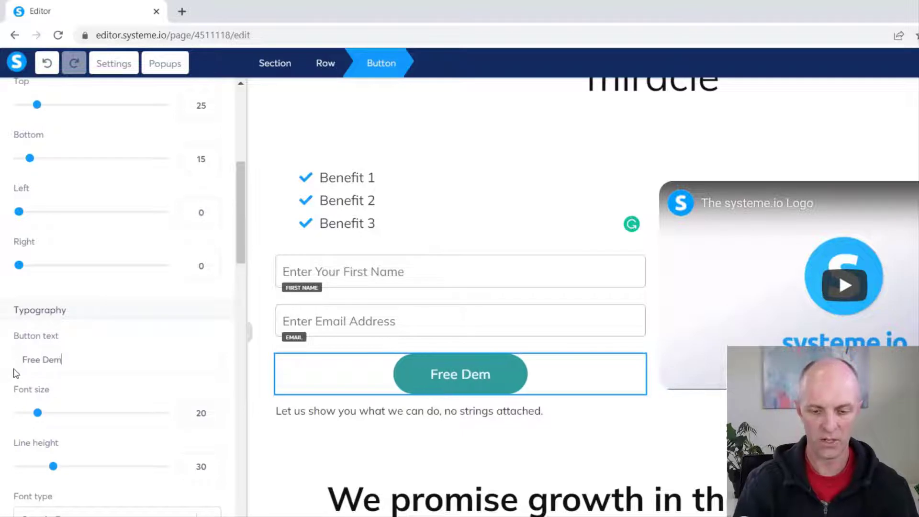
pyautogui.write('o of A')
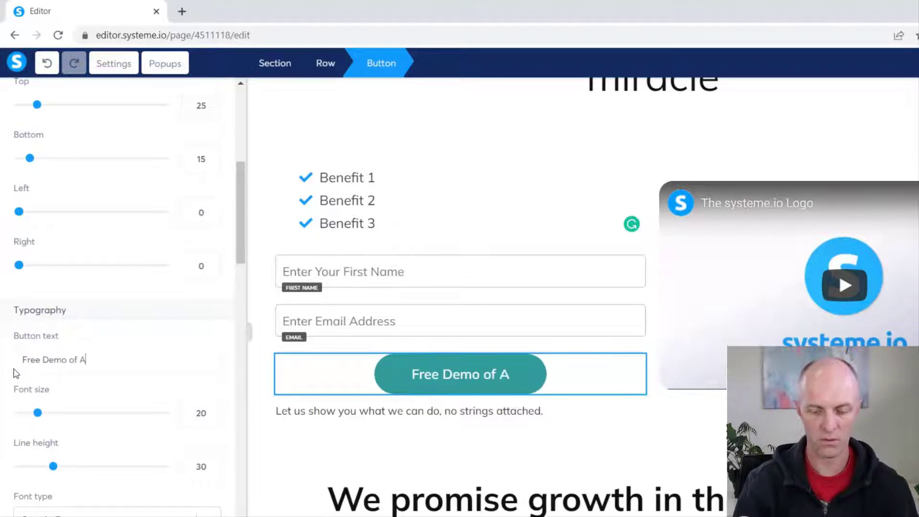
pyautogui.write('wesom')
pyautogui.press('BackSpace')
pyautogui.press('BackSpace')
pyautogui.press('BackSpace')
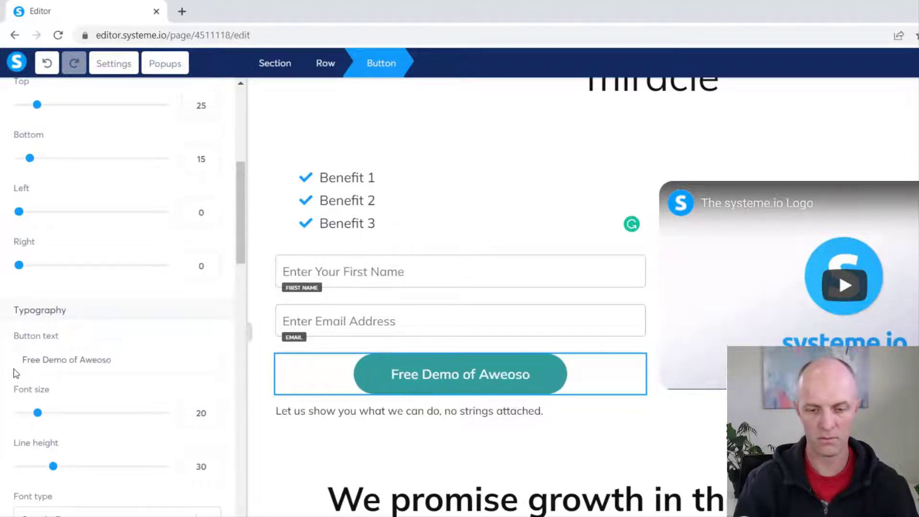
pyautogui.write('some Product')
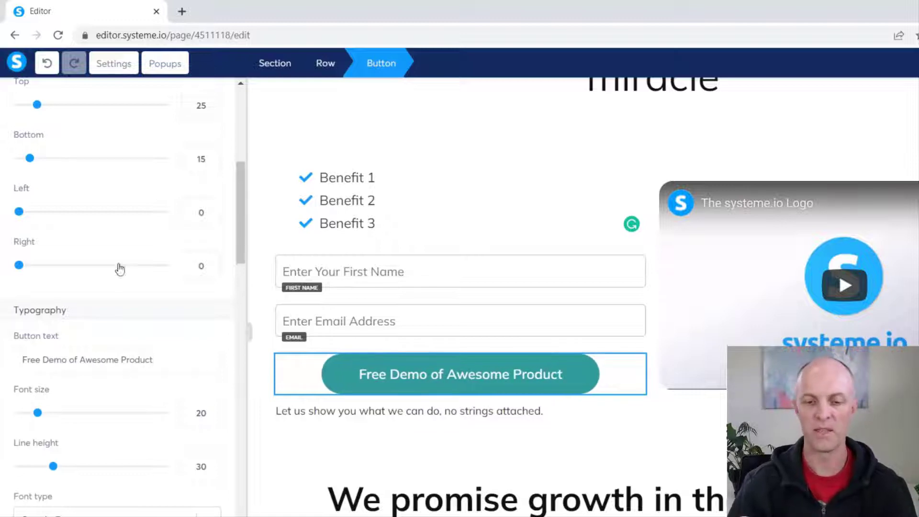
# Set the submit button's background color to solid green, hex 17BC1C
pyautogui.scroll(-8, 82, 308)
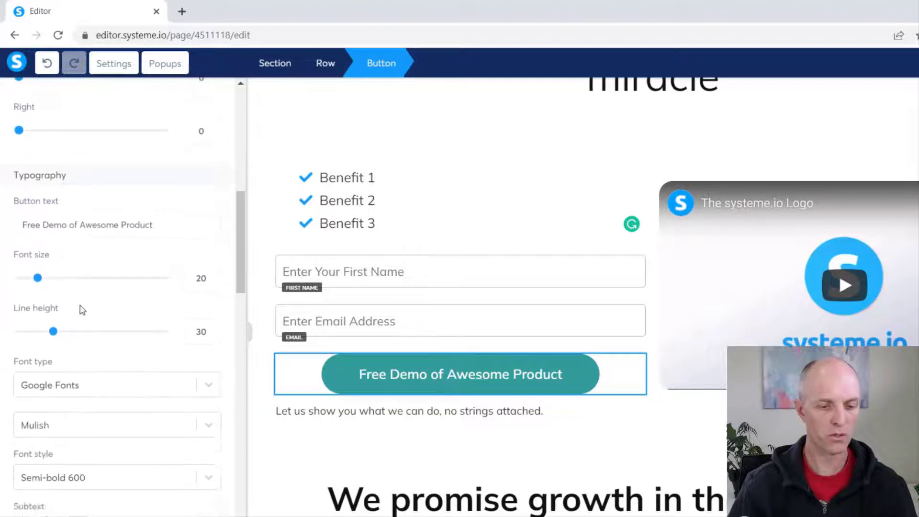
pyautogui.scroll(-3, 100, 295)
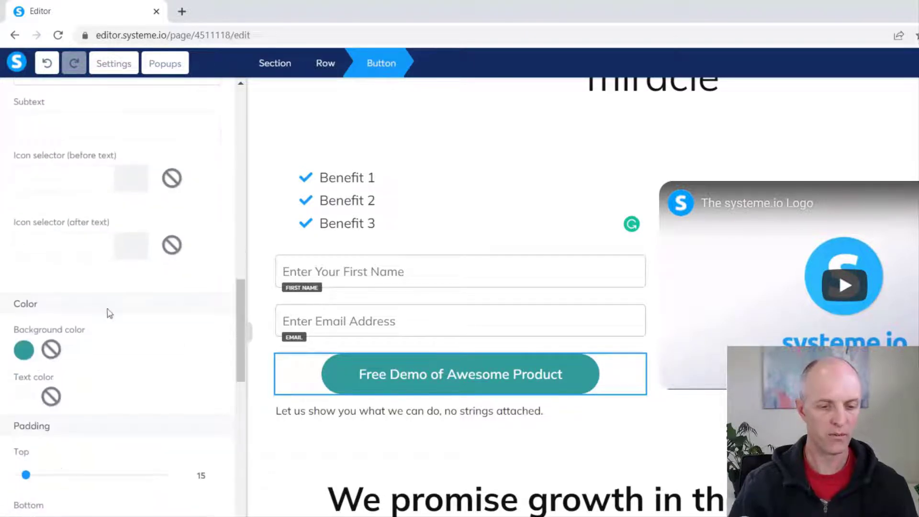
pyautogui.click(23, 350)
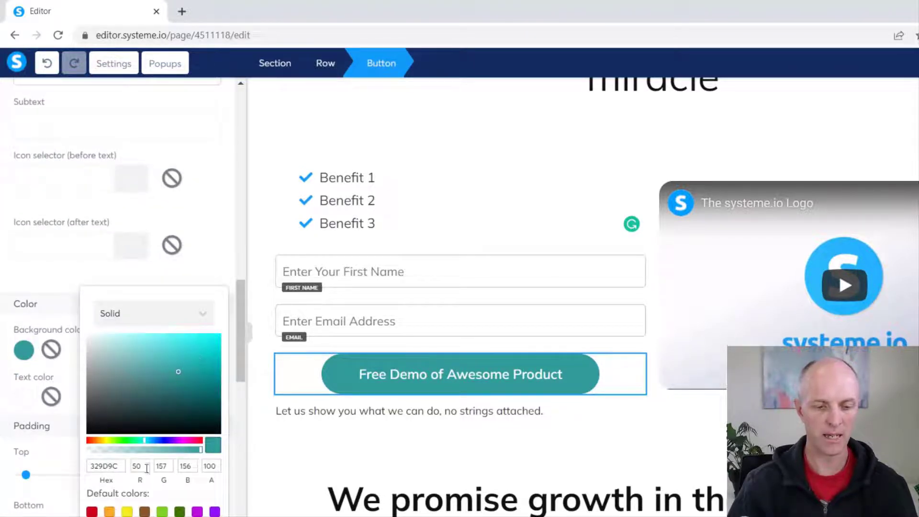
pyautogui.click(126, 440)
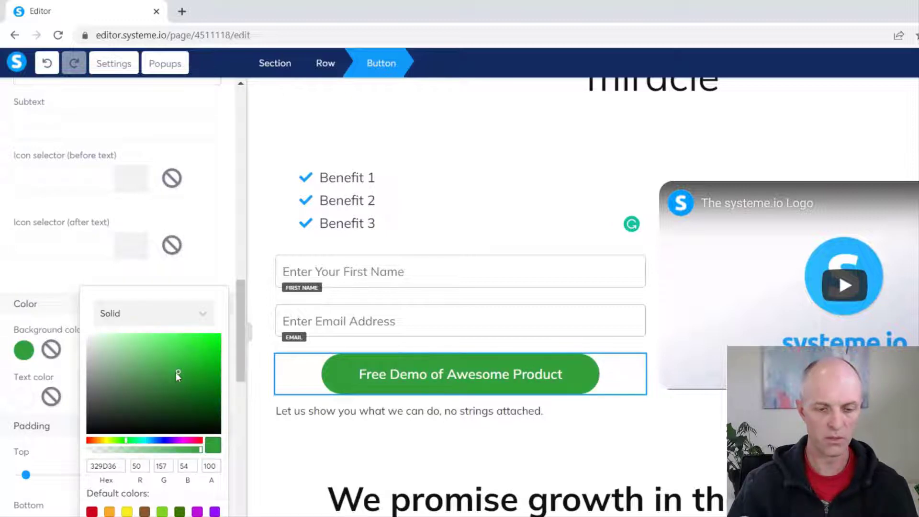
pyautogui.click(192, 357)
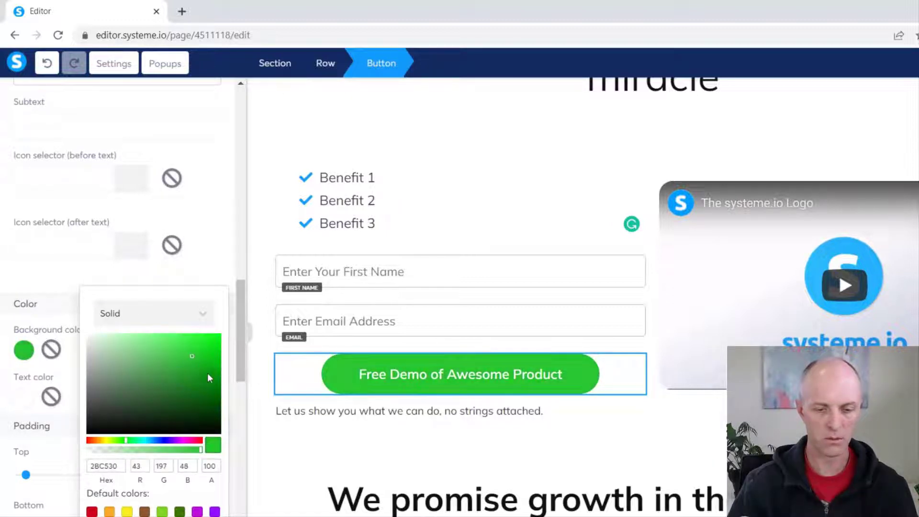
pyautogui.click(205, 359)
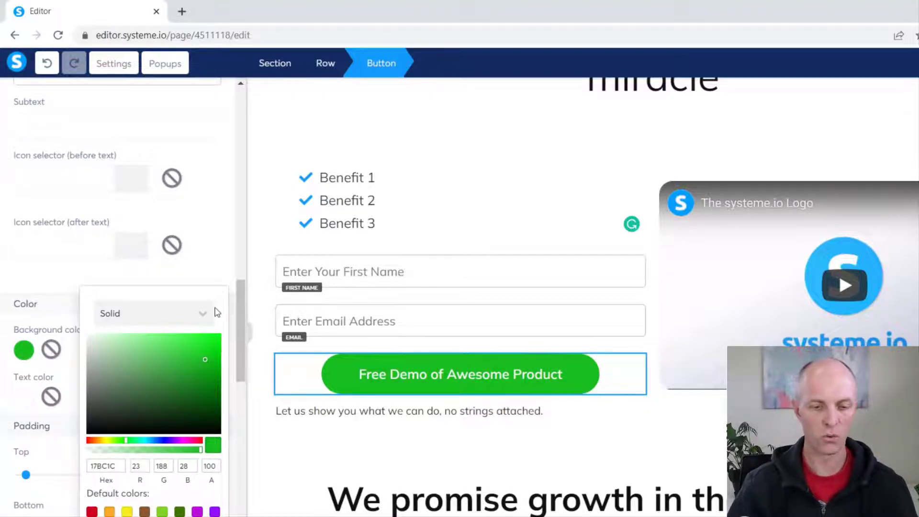
pyautogui.click(215, 263)
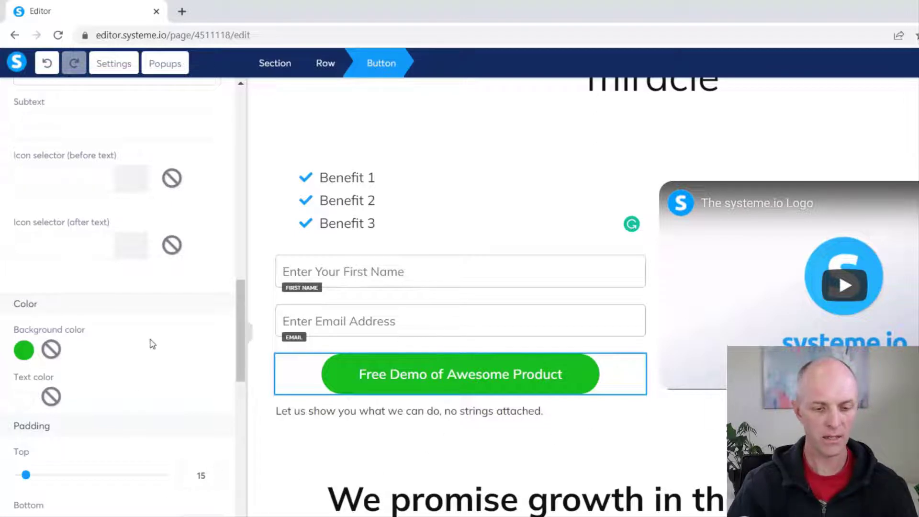
# Increase the submit button's font size to 28 and deselect the button
pyautogui.scroll(-2, 150, 343)
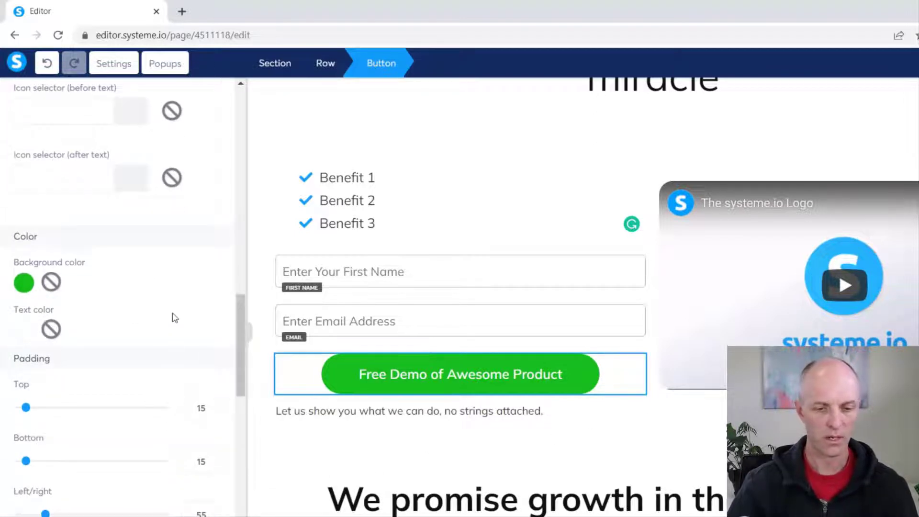
pyautogui.scroll(7, 173, 315)
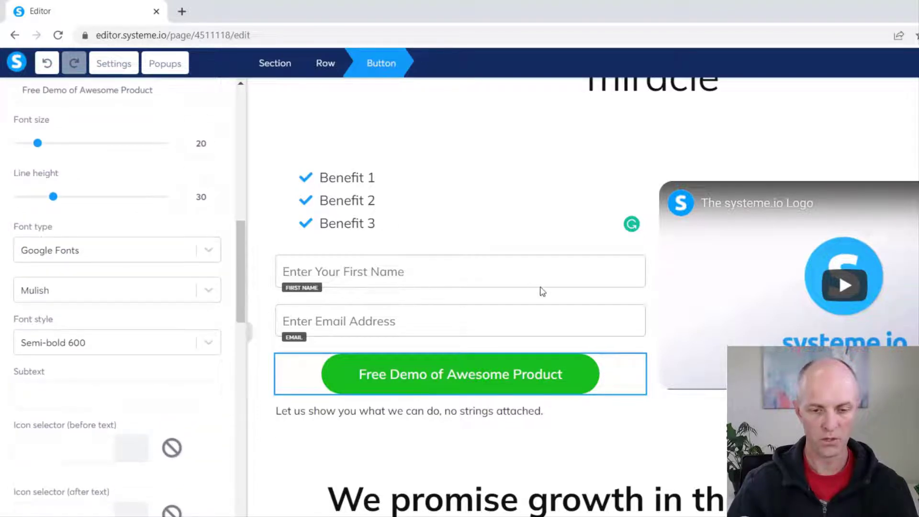
pyautogui.scroll(2, 150, 214)
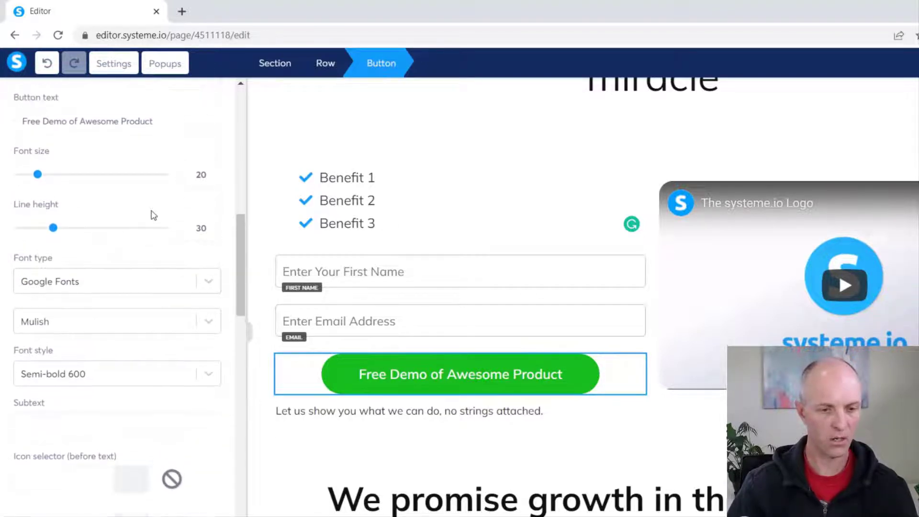
pyautogui.moveTo(39, 216); pyautogui.dragTo(51, 216)
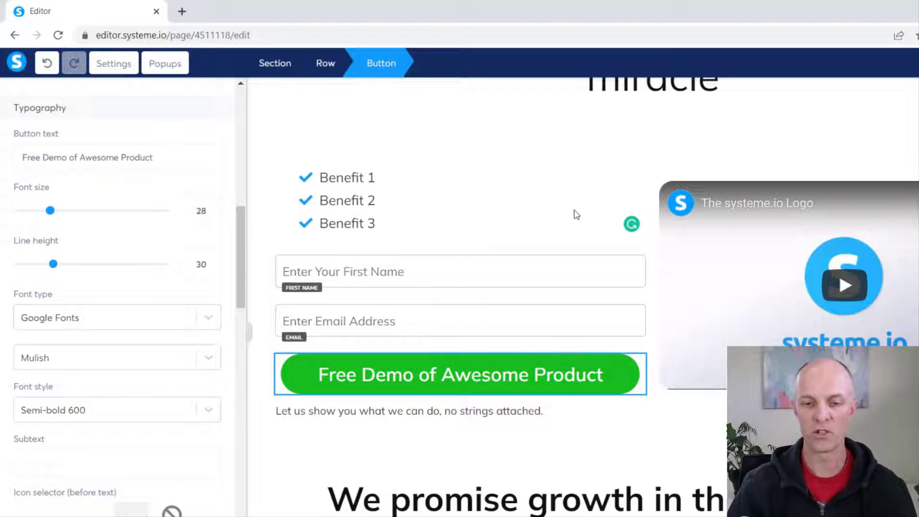
pyautogui.click(577, 433)
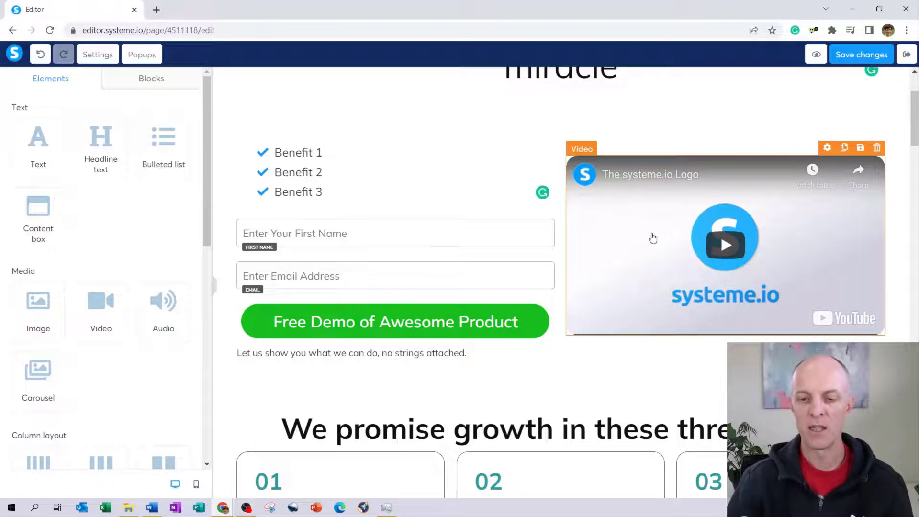
pyautogui.click(644, 196)
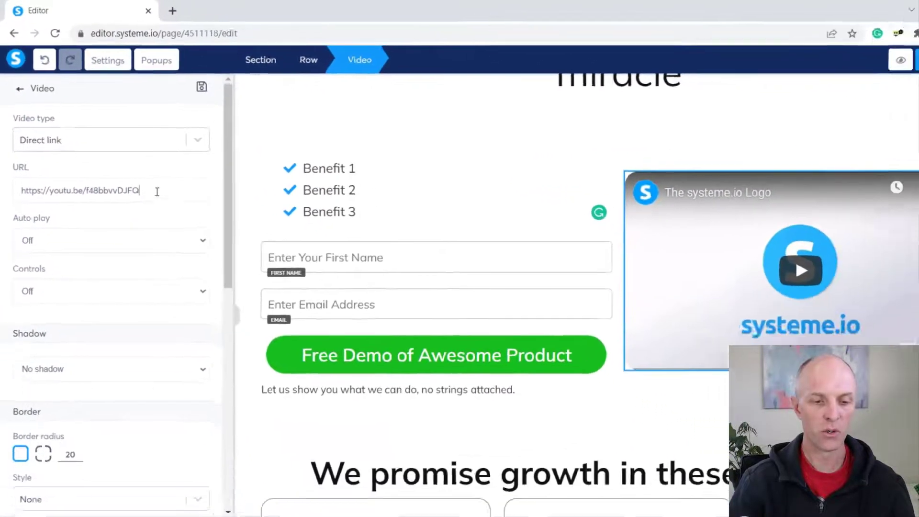
pyautogui.moveTo(178, 234); pyautogui.dragTo(45, 222)
pyautogui.moveTo(33, 165); pyautogui.dragTo(1, 166)
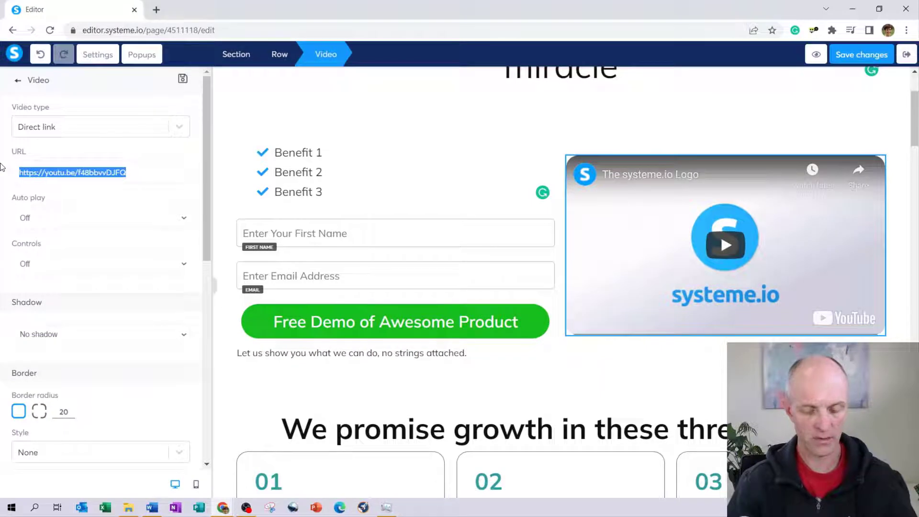
pyautogui.write('https://www.youtube.com/watch?v=N9V5oJZtLsA')
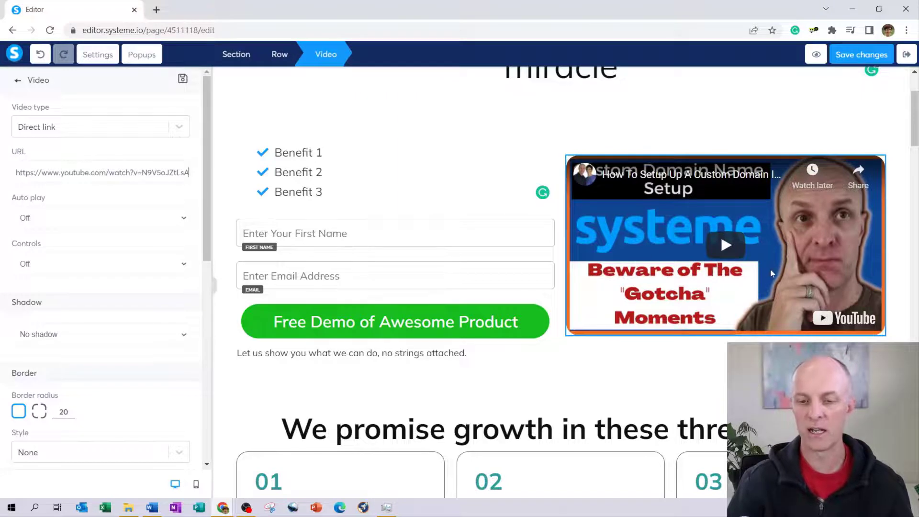
pyautogui.click(95, 199)
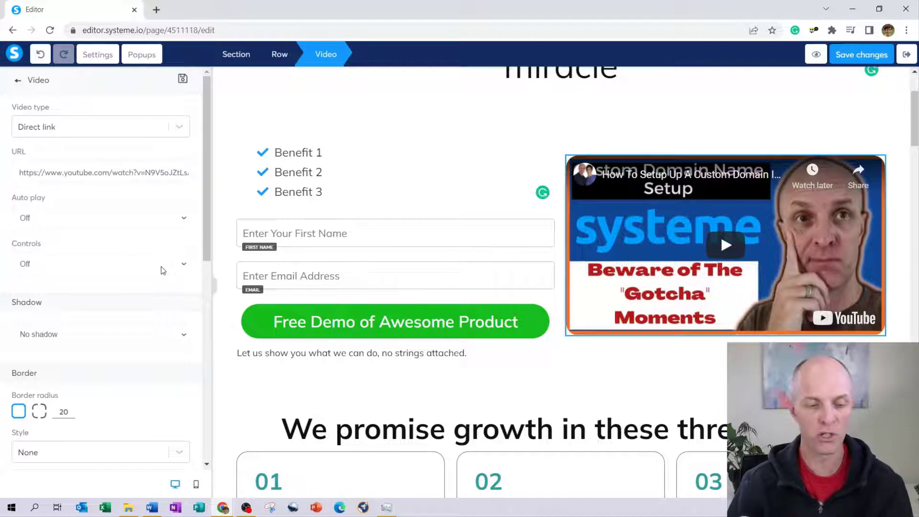
pyautogui.scroll(-2, 129, 321)
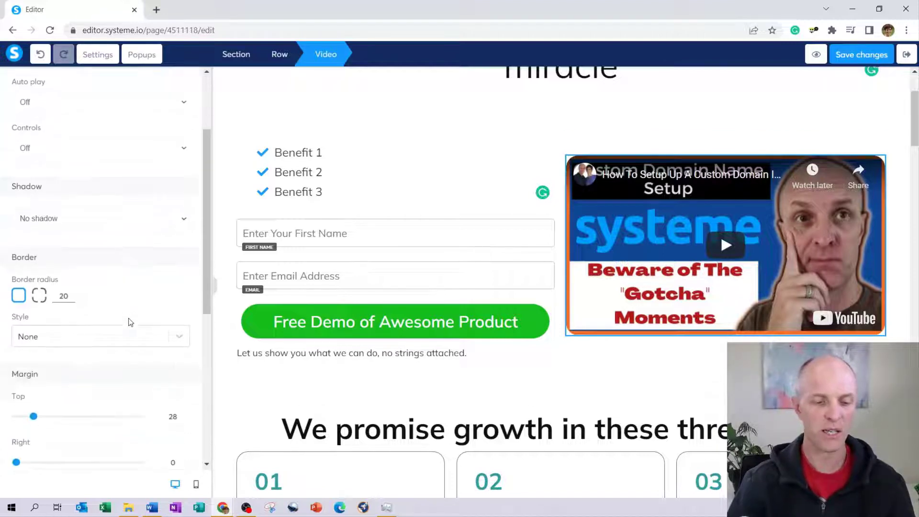
pyautogui.scroll(-2, 119, 290)
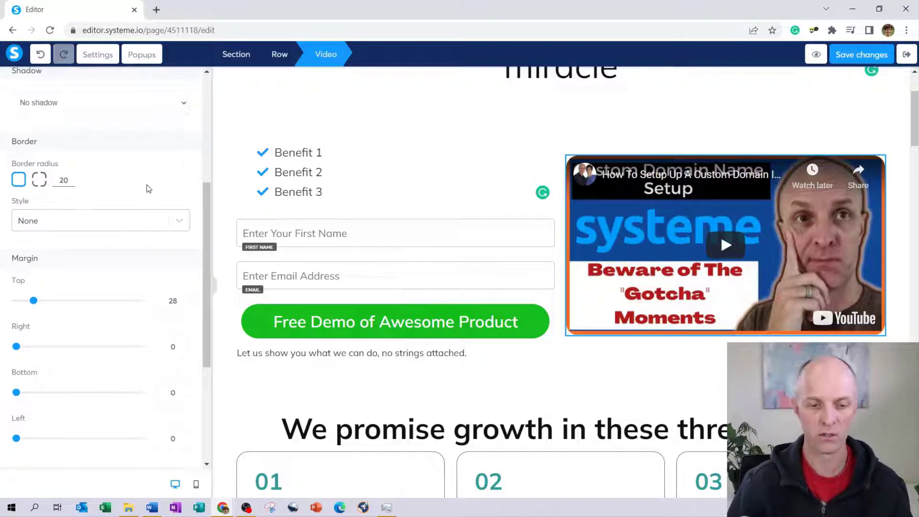
pyautogui.scroll(3, 148, 188)
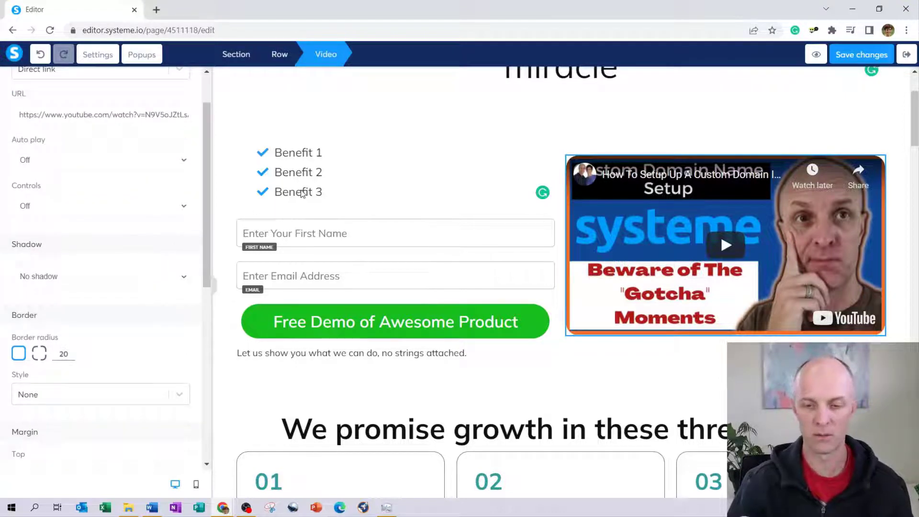
pyautogui.click(642, 389)
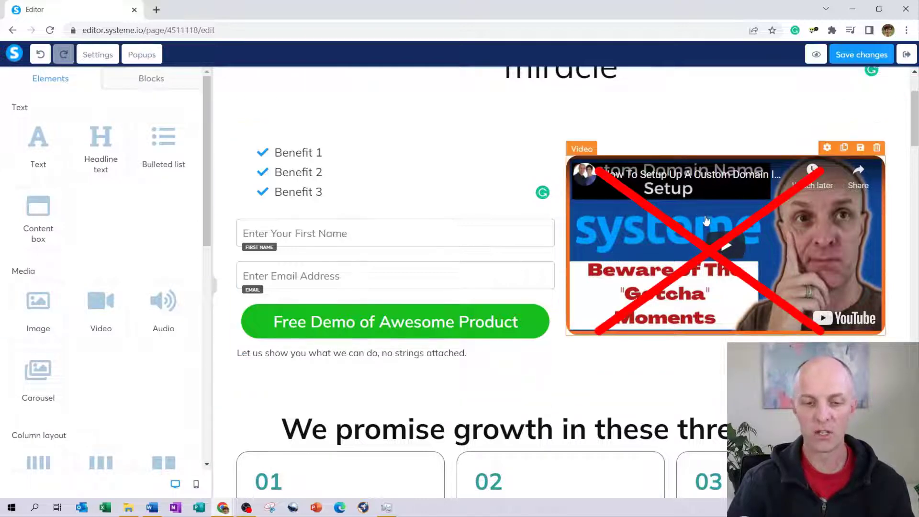
# Add an image element directly below the video in the same column
pyautogui.scroll(-2, 207, 167)
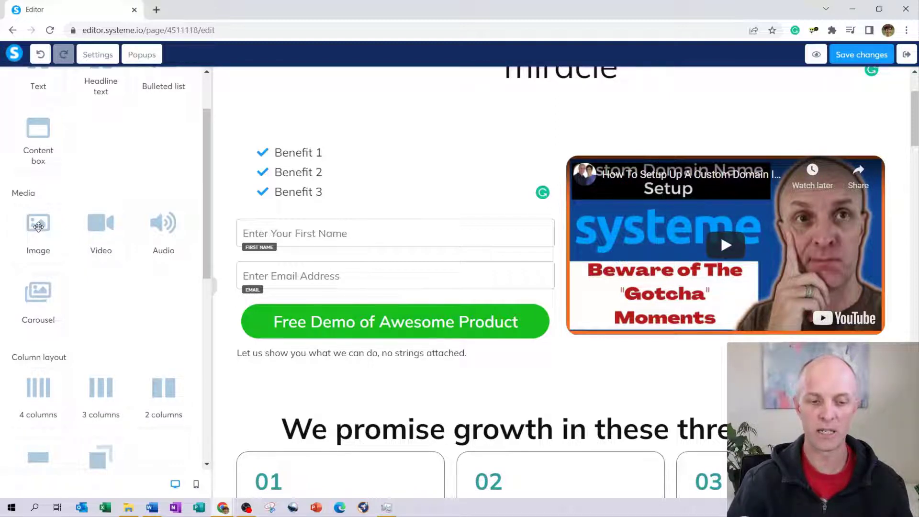
pyautogui.moveTo(38, 227); pyautogui.dragTo(702, 338)
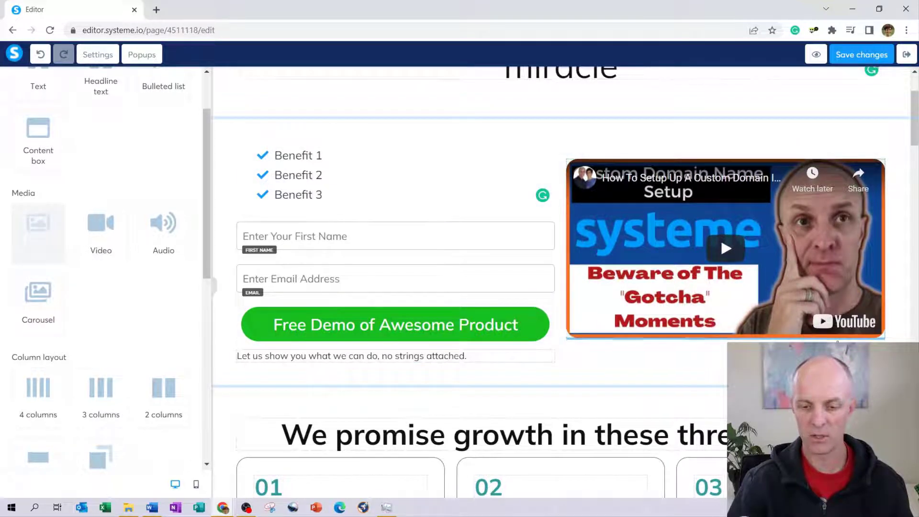
pyautogui.moveTo(838, 341); pyautogui.dragTo(838, 341)
pyautogui.scroll(-3, 887, 331)
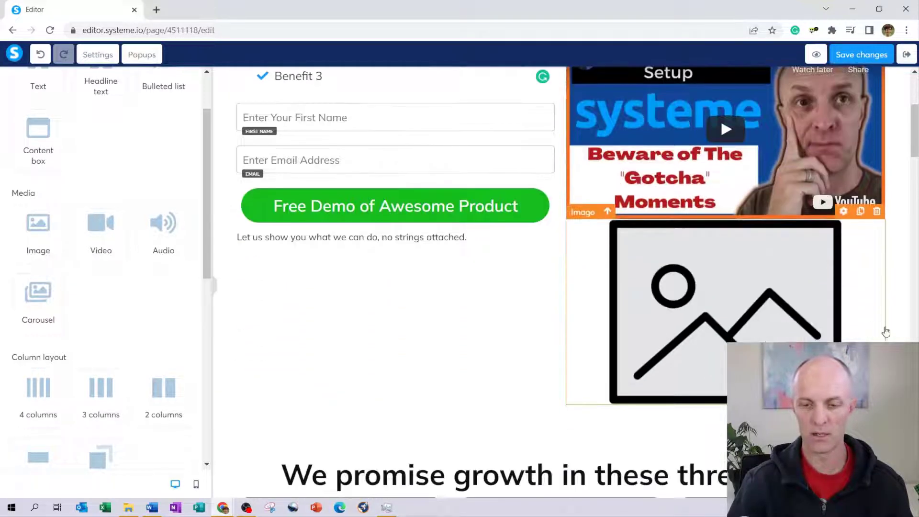
# Set the file of the image element below the video to AssetCreationIcon.png from the previously uploaded images
pyautogui.click(728, 295)
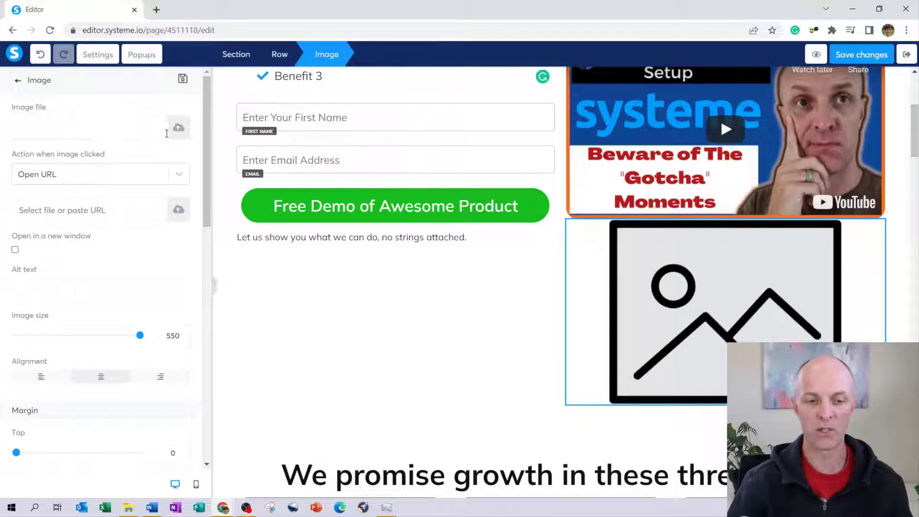
pyautogui.click(178, 131)
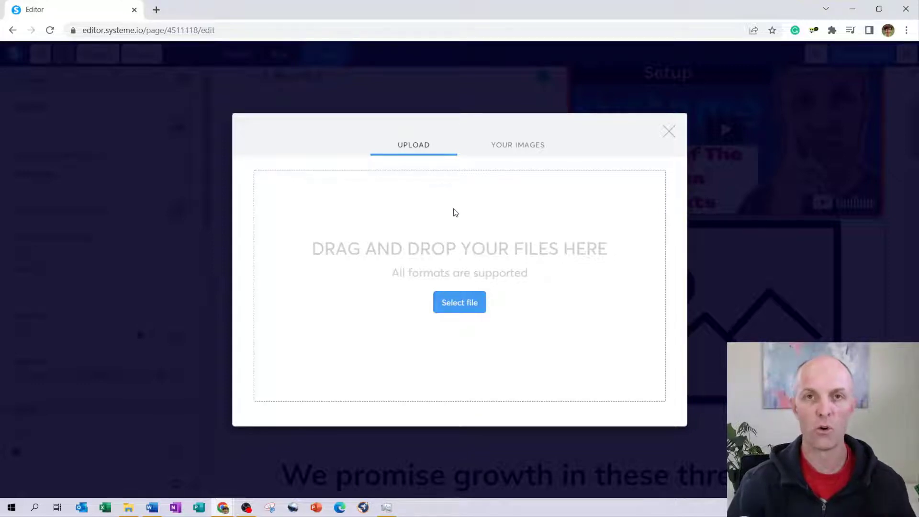
pyautogui.click(502, 145)
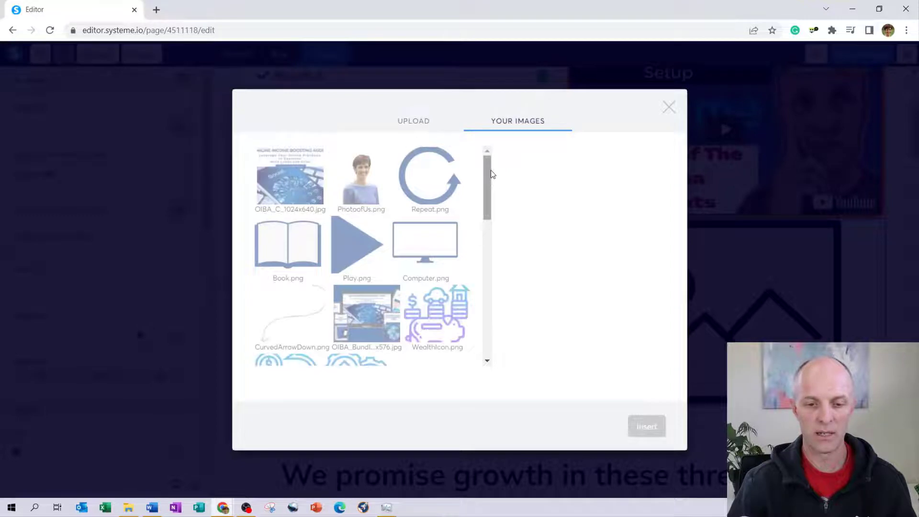
pyautogui.moveTo(489, 176); pyautogui.dragTo(481, 225)
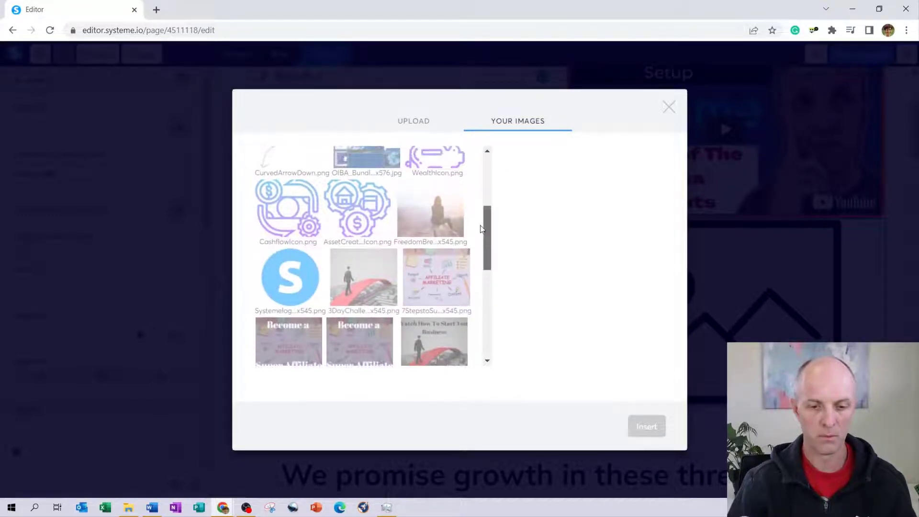
pyautogui.click(375, 212)
pyautogui.click(647, 426)
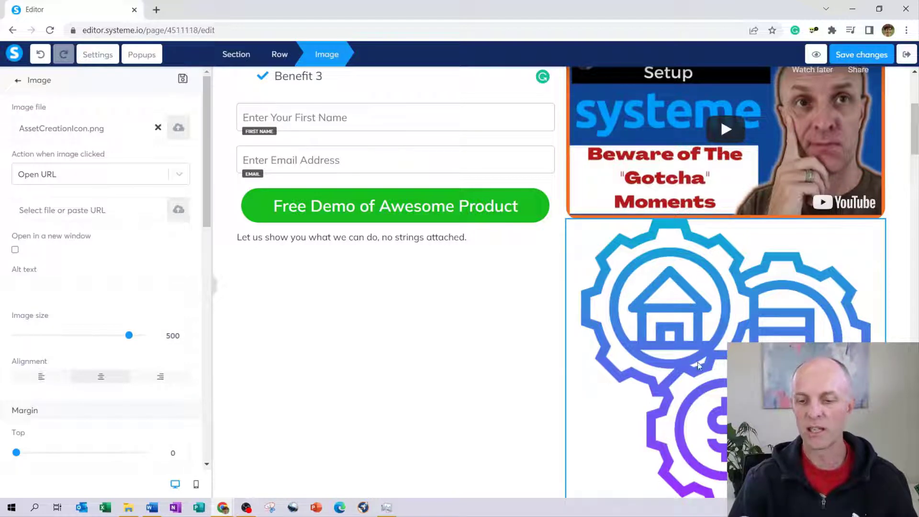
# Reduce the gear icon image's size to 349, look over its margin and border settings, and deselect it
pyautogui.scroll(-3, 129, 335)
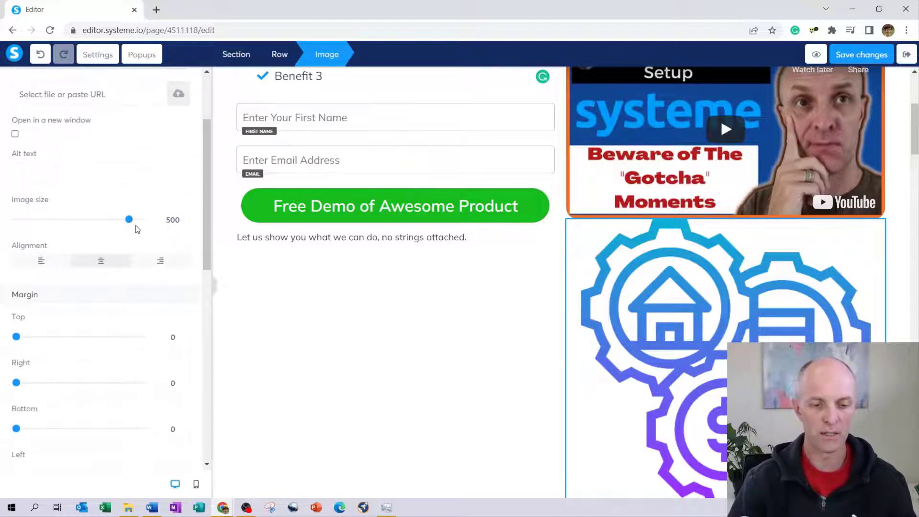
pyautogui.moveTo(129, 221); pyautogui.dragTo(117, 221)
pyautogui.moveTo(97, 227); pyautogui.dragTo(92, 228)
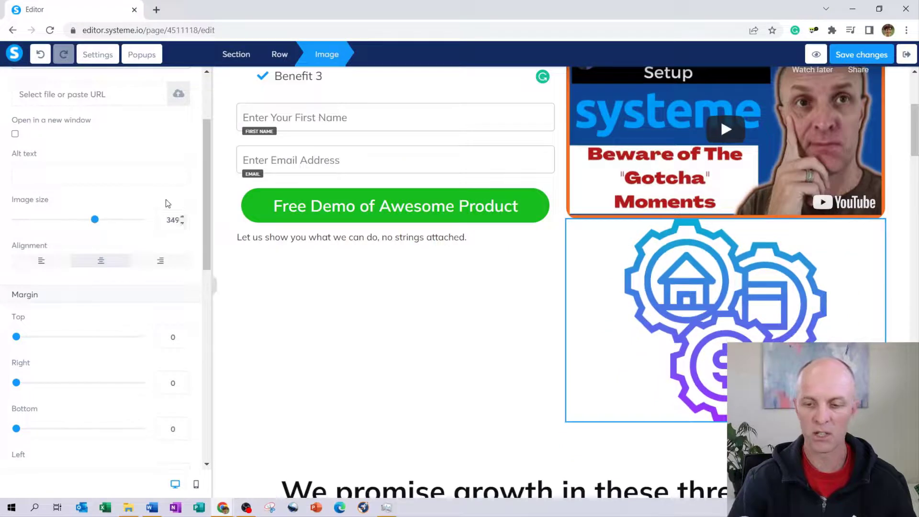
pyautogui.scroll(-2, 117, 180)
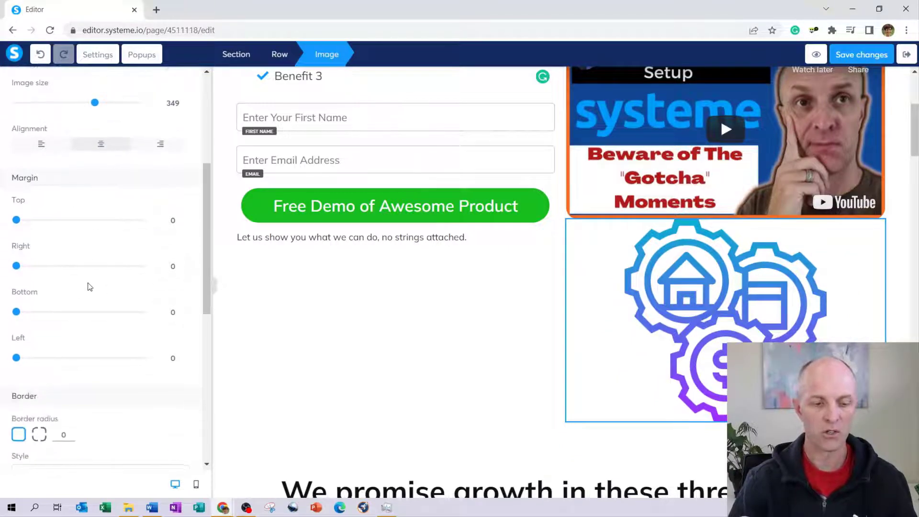
pyautogui.scroll(-2, 91, 287)
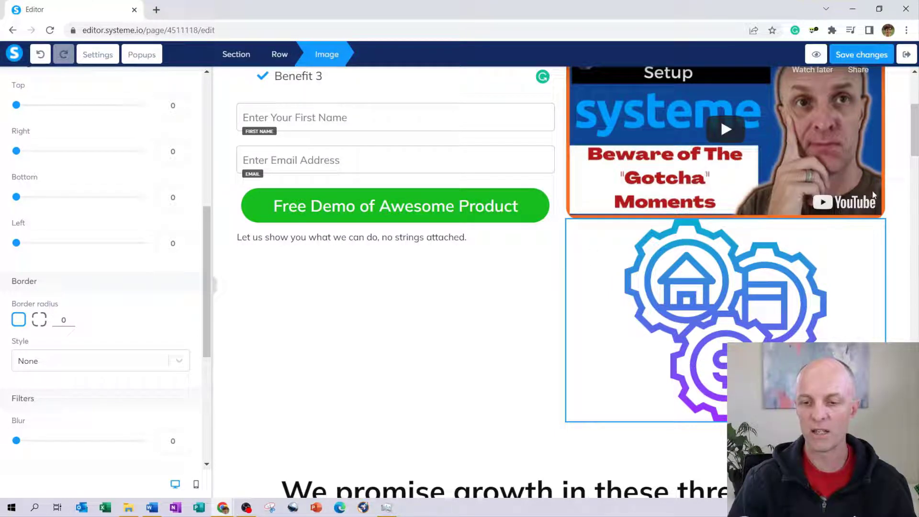
pyautogui.click(477, 316)
pyautogui.scroll(5, 527, 311)
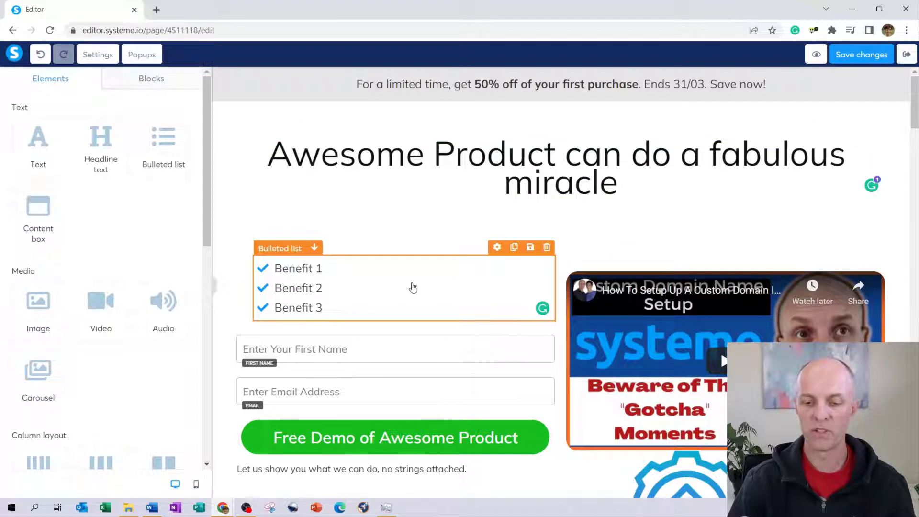
# Delete the gear icon image element below the video and confirm its removal
pyautogui.scroll(-4, 748, 295)
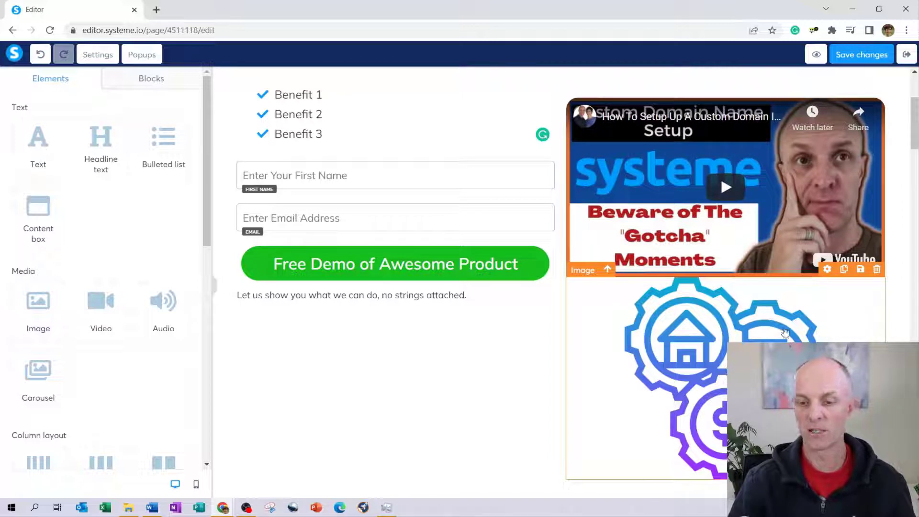
pyautogui.click(877, 270)
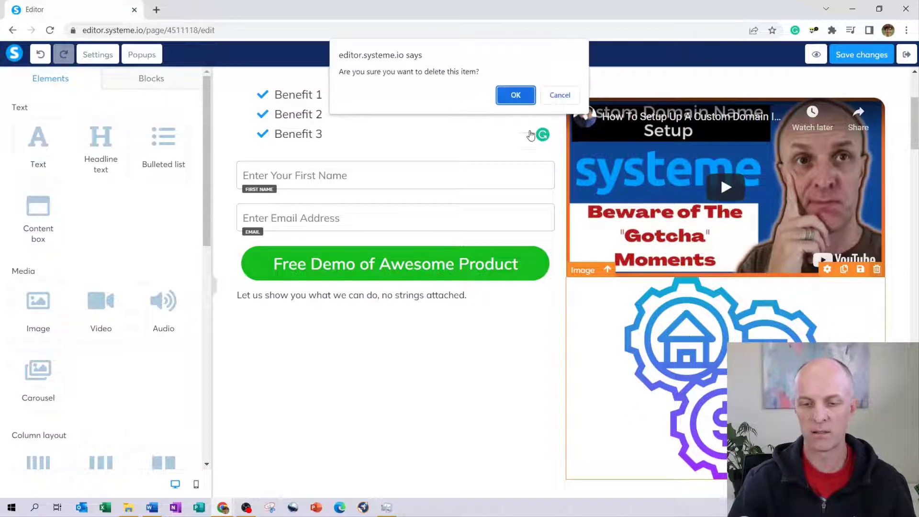
pyautogui.click(516, 96)
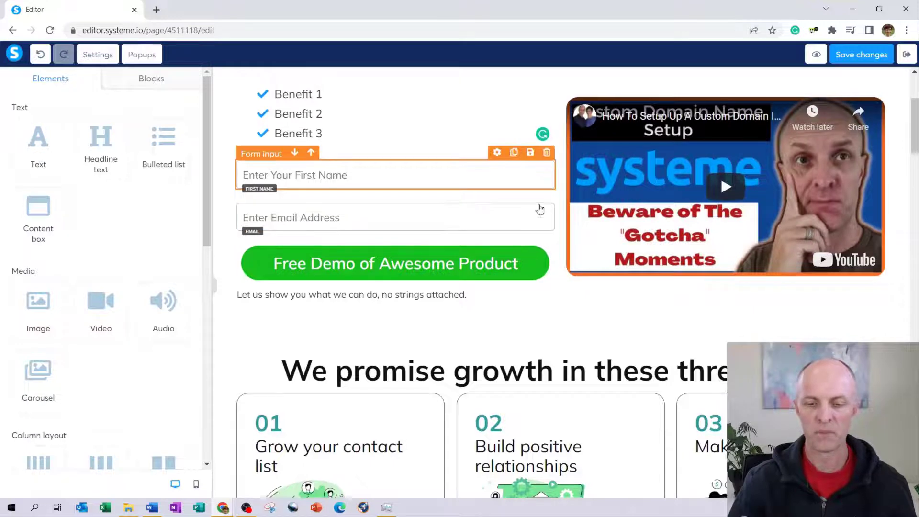
# Review the three growth-area cards and the quote section with its Free Demo button further down the page
pyautogui.scroll(-1, 539, 209)
pyautogui.scroll(-2, 587, 338)
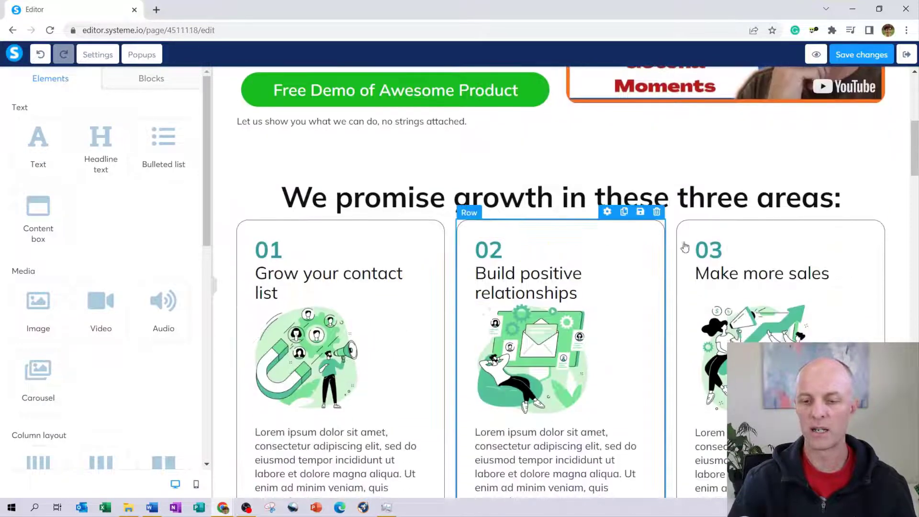
pyautogui.scroll(-1, 681, 223)
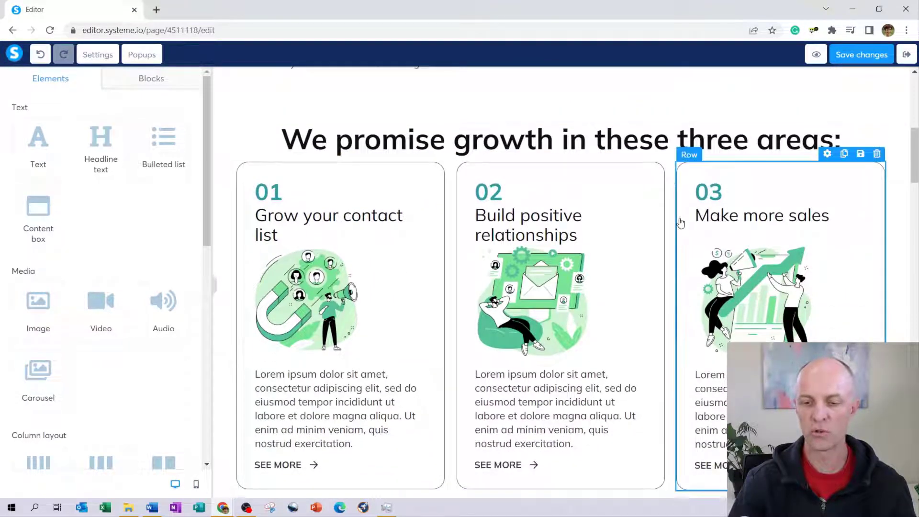
pyautogui.scroll(-2, 682, 227)
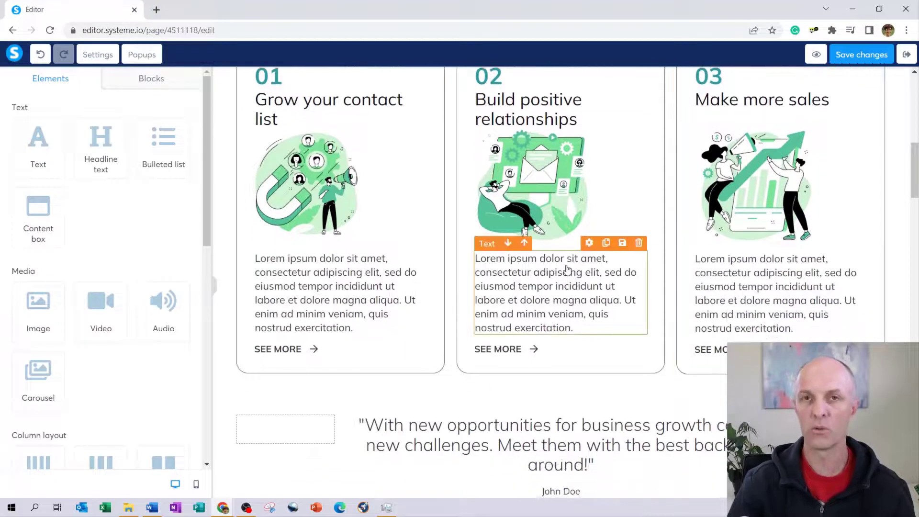
pyautogui.scroll(2, 698, 251)
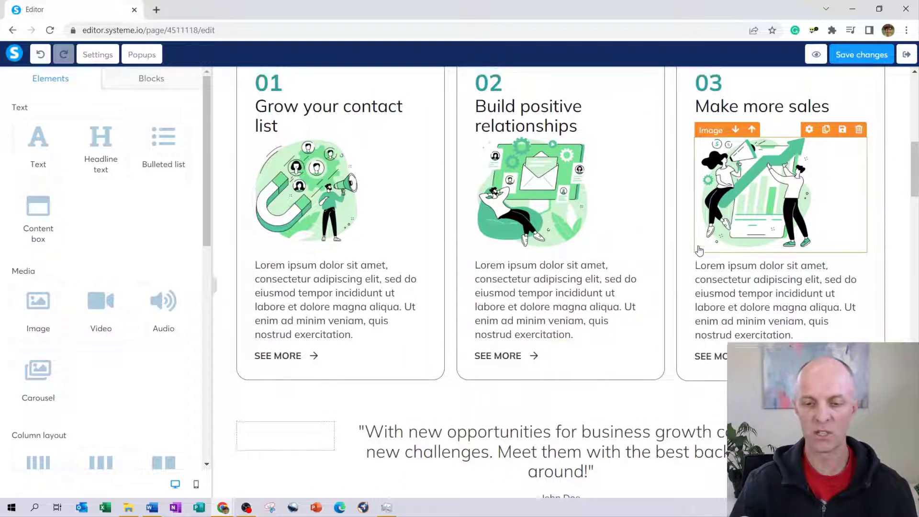
pyautogui.scroll(-1, 703, 247)
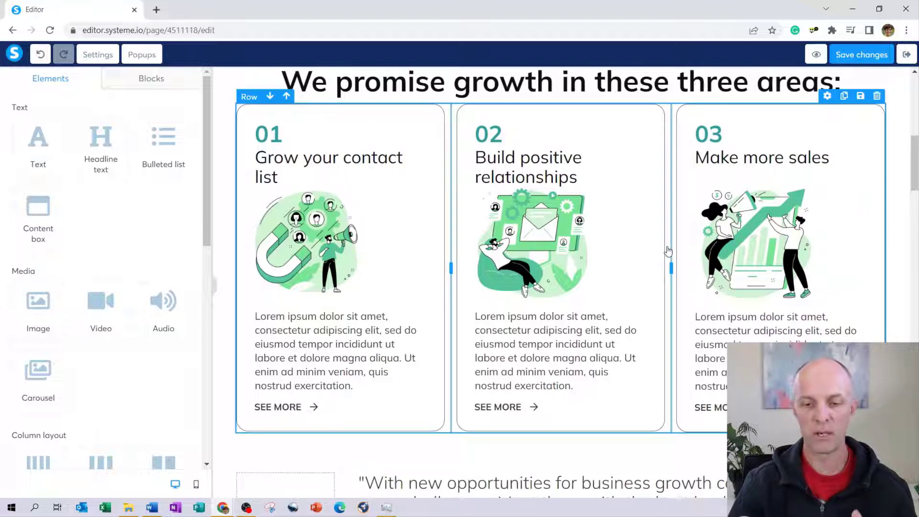
pyautogui.scroll(-1, 667, 250)
pyautogui.scroll(-2, 670, 249)
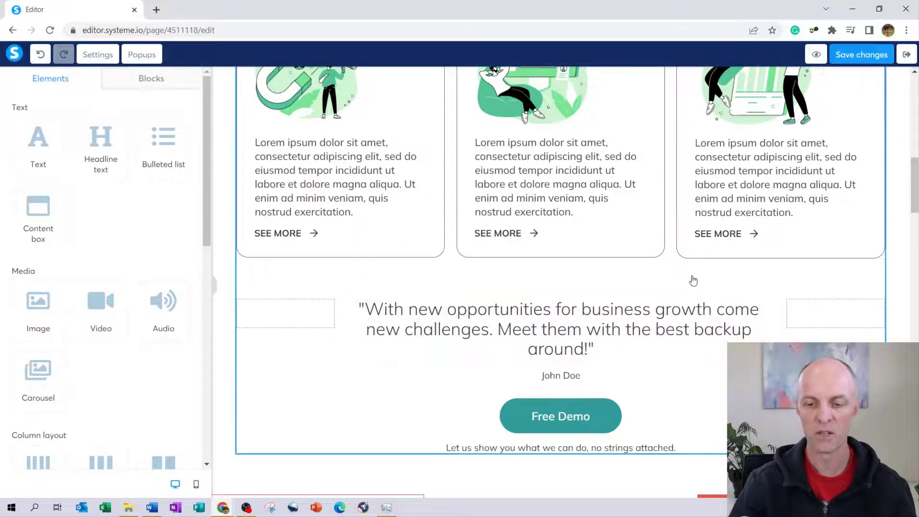
# Duplicate the first-name field, the email field and the green submit button in the opt-in form
pyautogui.scroll(10, 574, 268)
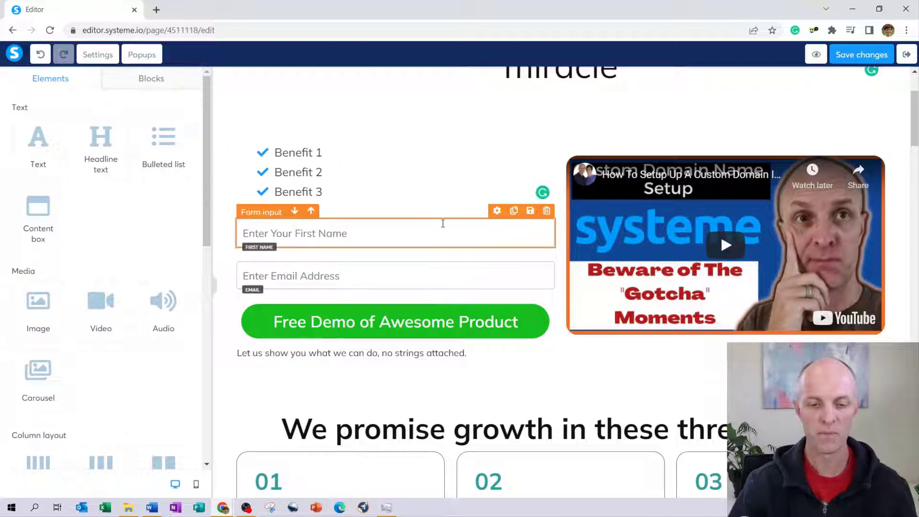
pyautogui.click(514, 211)
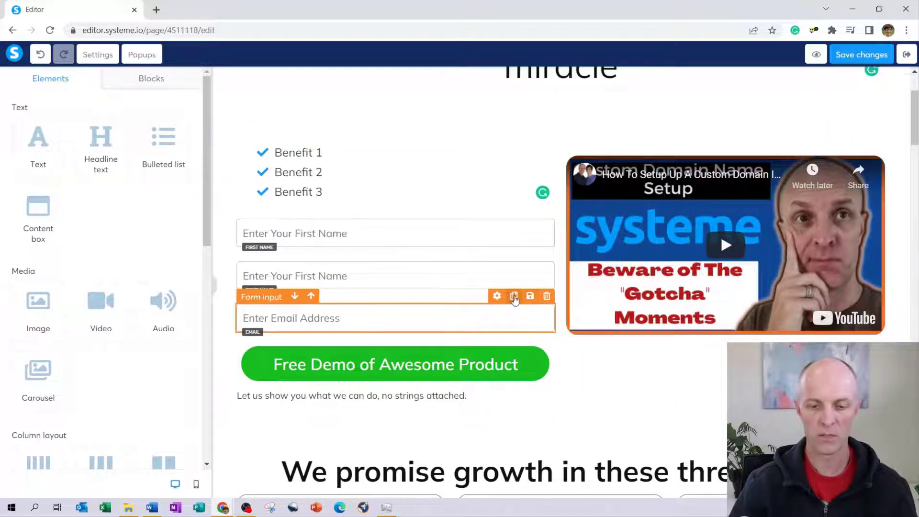
pyautogui.click(514, 297)
pyautogui.scroll(-2, 479, 306)
pyautogui.scroll(-1, 473, 287)
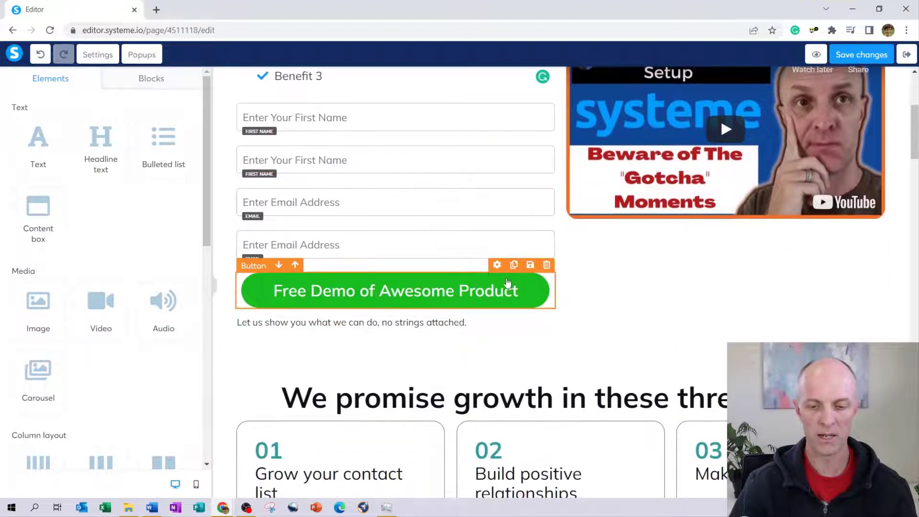
pyautogui.click(514, 264)
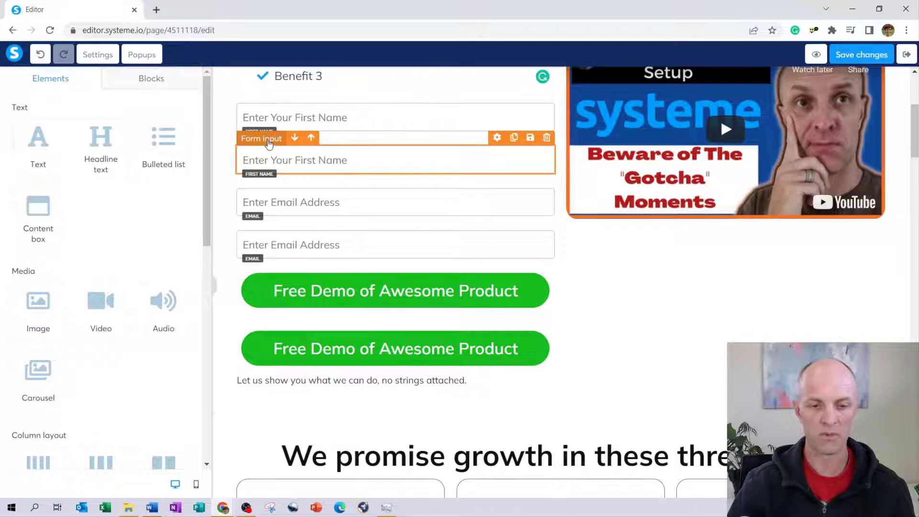
# Move the duplicated first-name and email fields below the quote under the three cards, and delete the quote author's name text
pyautogui.moveTo(269, 143); pyautogui.dragTo(461, 381)
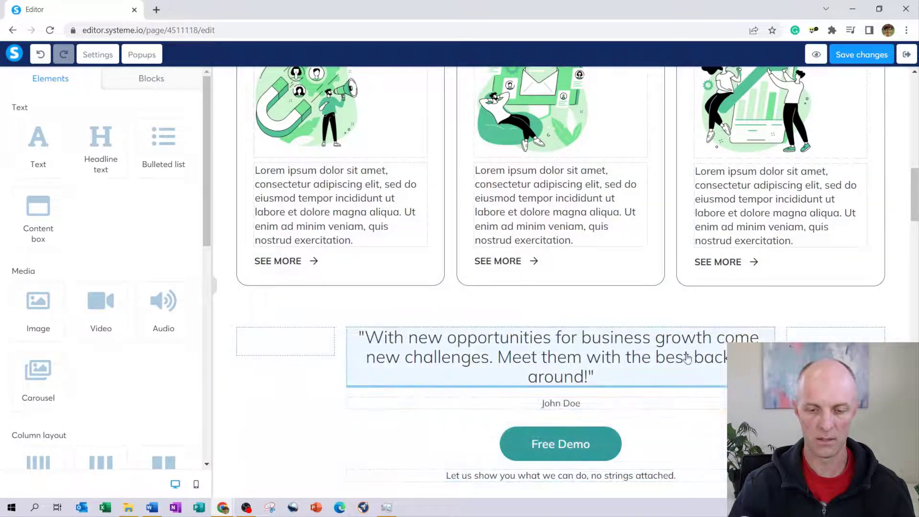
pyautogui.scroll(10, 421, 158)
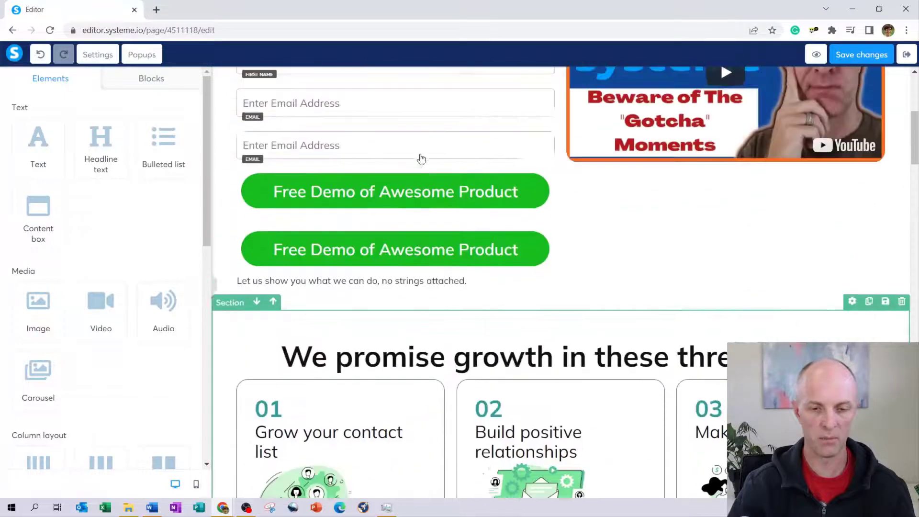
pyautogui.scroll(3, 420, 158)
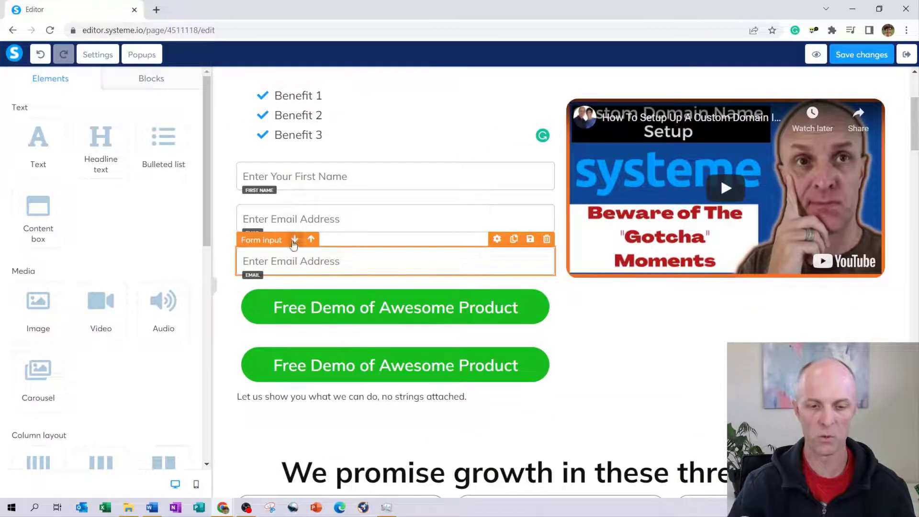
pyautogui.moveTo(294, 242); pyautogui.dragTo(577, 287)
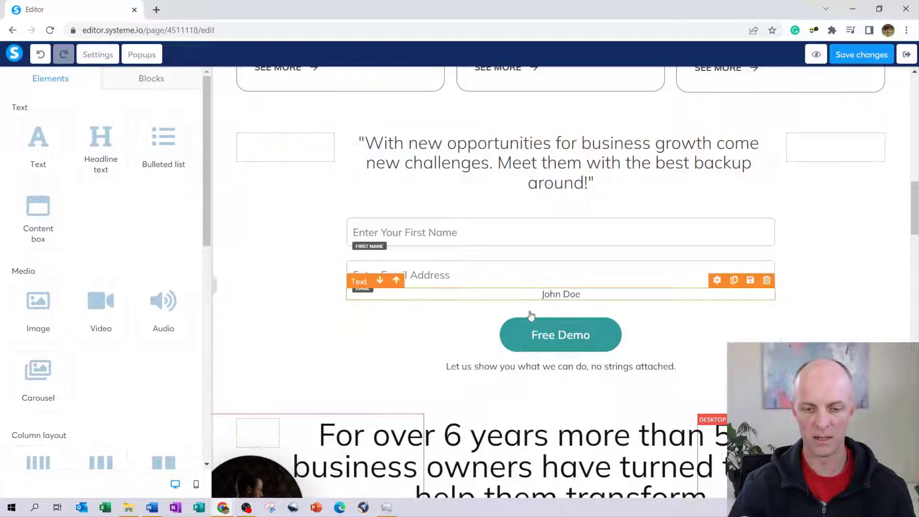
pyautogui.click(767, 281)
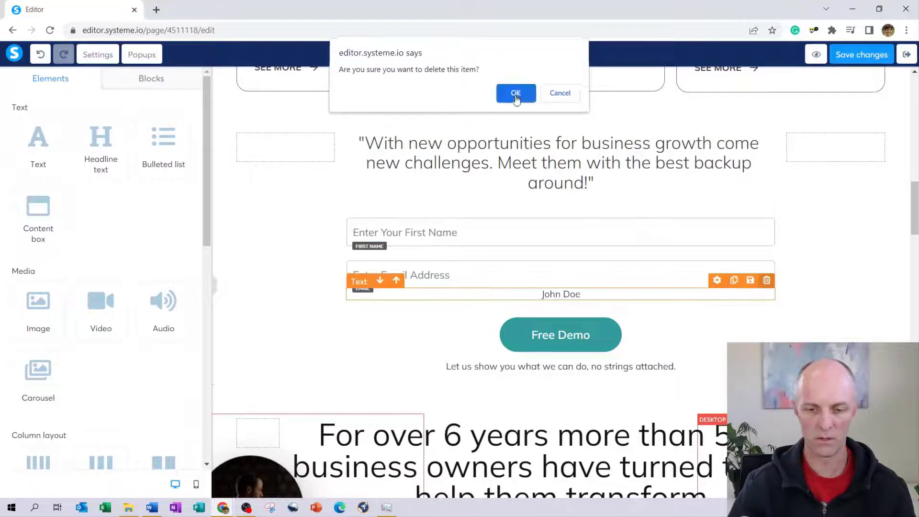
pyautogui.click(516, 95)
# Move the duplicate green submit button below the quote section's email field and delete the teal Free Demo button
pyautogui.scroll(-10, 324, 191)
pyautogui.scroll(3, 325, 178)
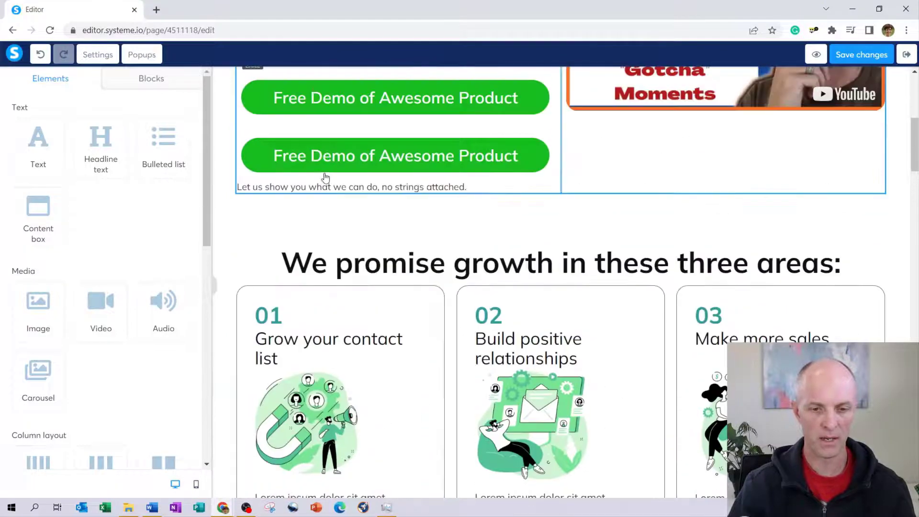
pyautogui.moveTo(386, 149); pyautogui.dragTo(508, 281)
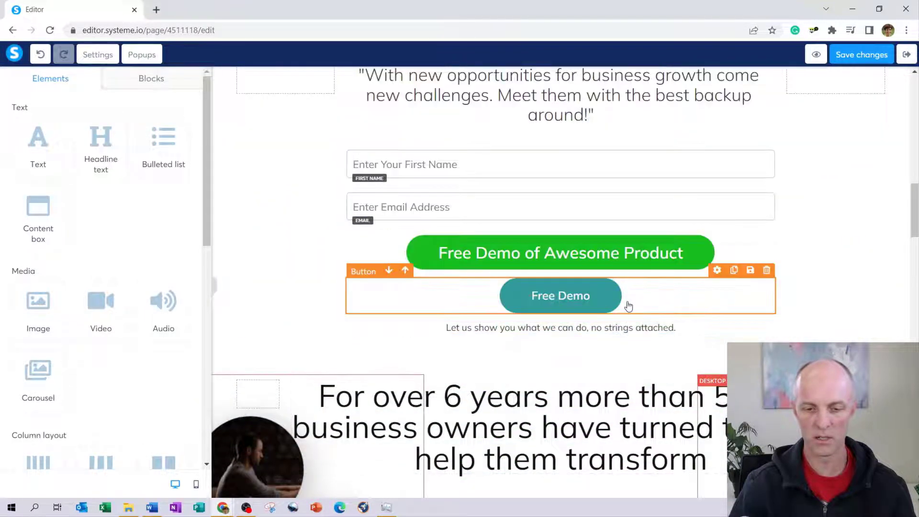
pyautogui.click(577, 297)
pyautogui.click(740, 298)
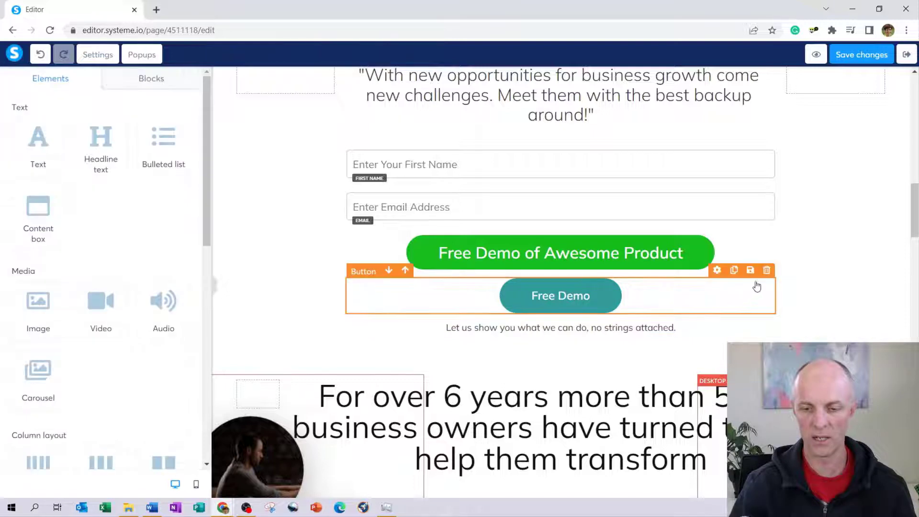
pyautogui.click(767, 270)
pyautogui.press('Return')
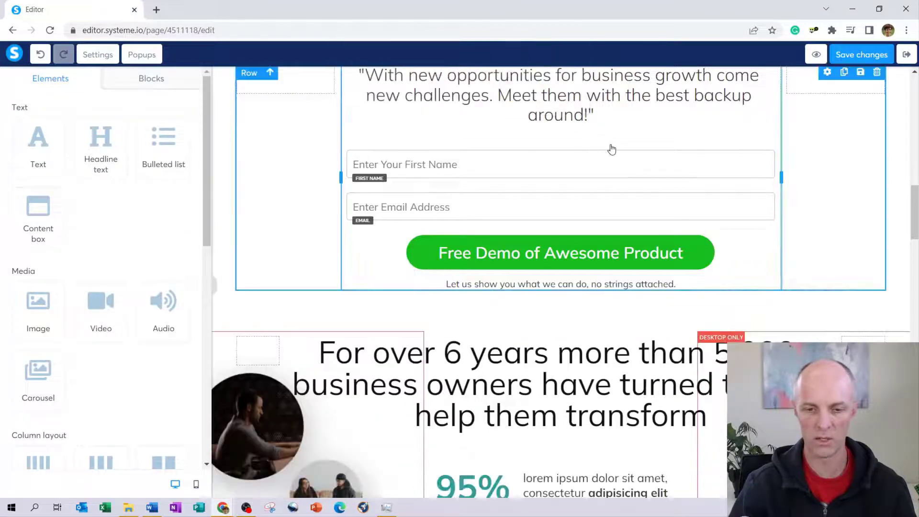
# Check the settings of the first-name field in the quote section, and deselect the field
pyautogui.scroll(2, 538, 273)
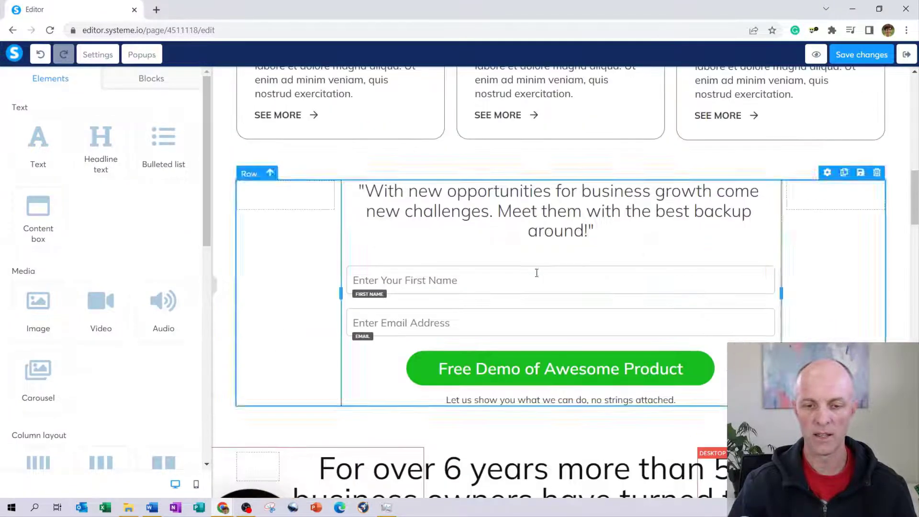
pyautogui.click(441, 286)
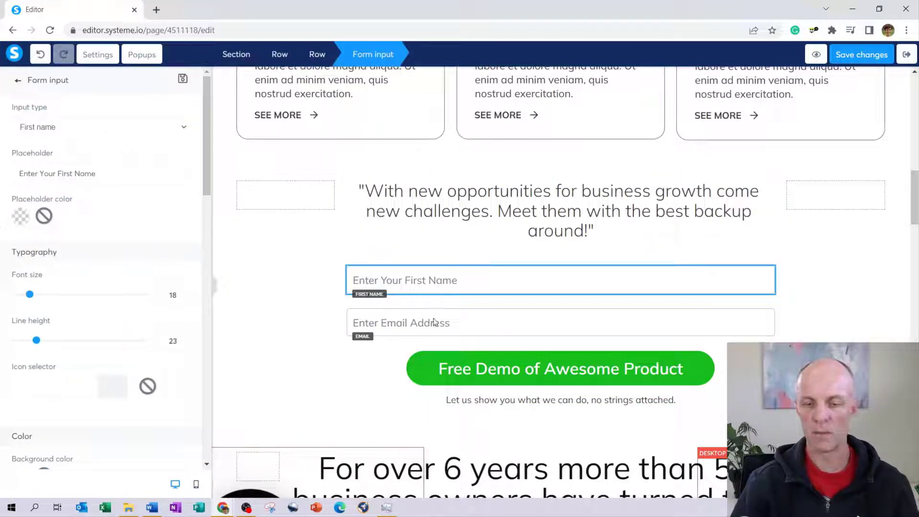
pyautogui.press('Escape')
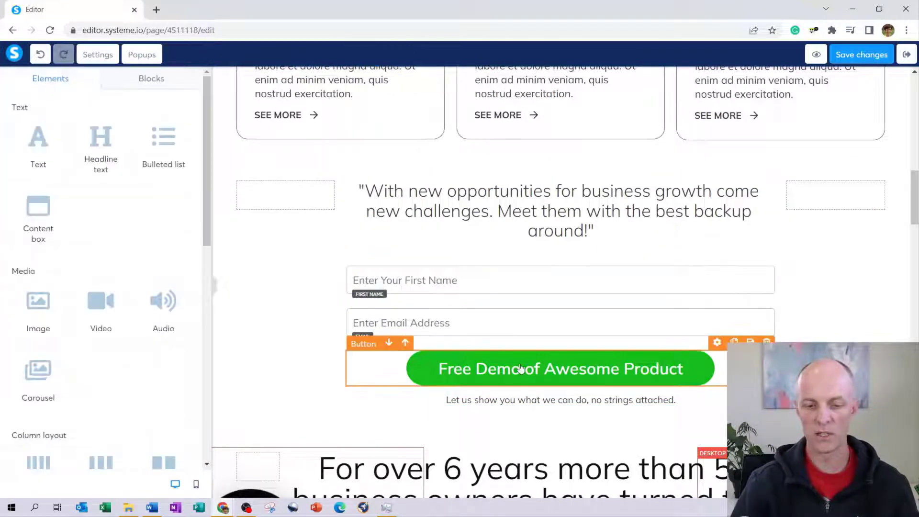
# Check the settings of the green submit button in the quote section, and deselect the button
pyautogui.click(532, 369)
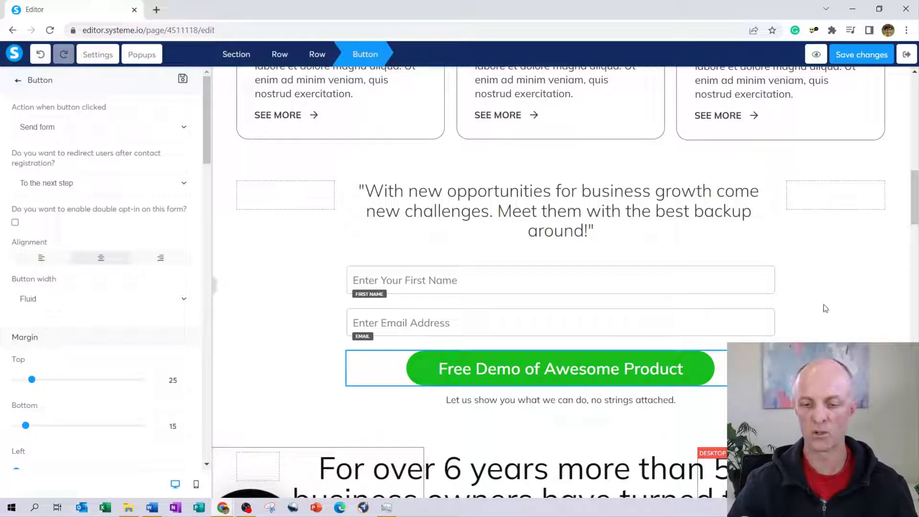
pyautogui.click(891, 312)
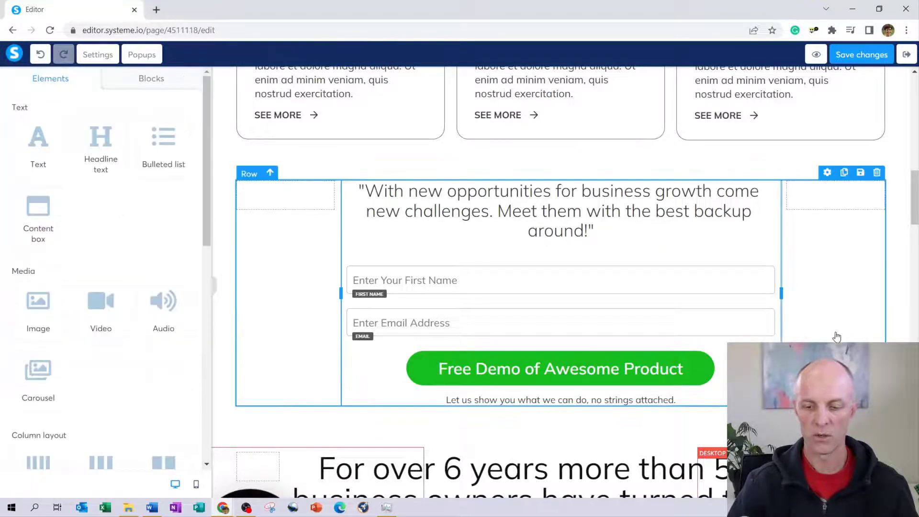
# Delete the "For over 6 years more than 5,000 business owners" and "Access 500+ business experts" sections below the quote section
pyautogui.scroll(-4, 838, 338)
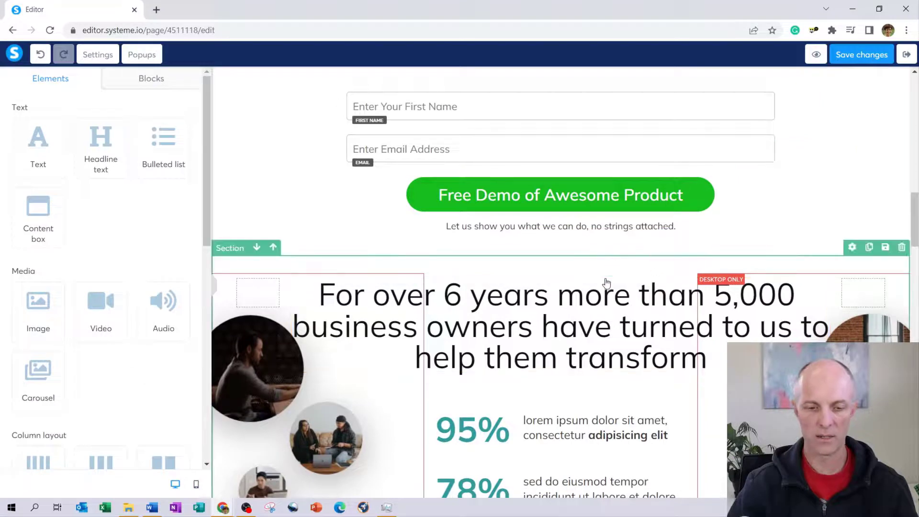
pyautogui.click(903, 248)
pyautogui.click(518, 98)
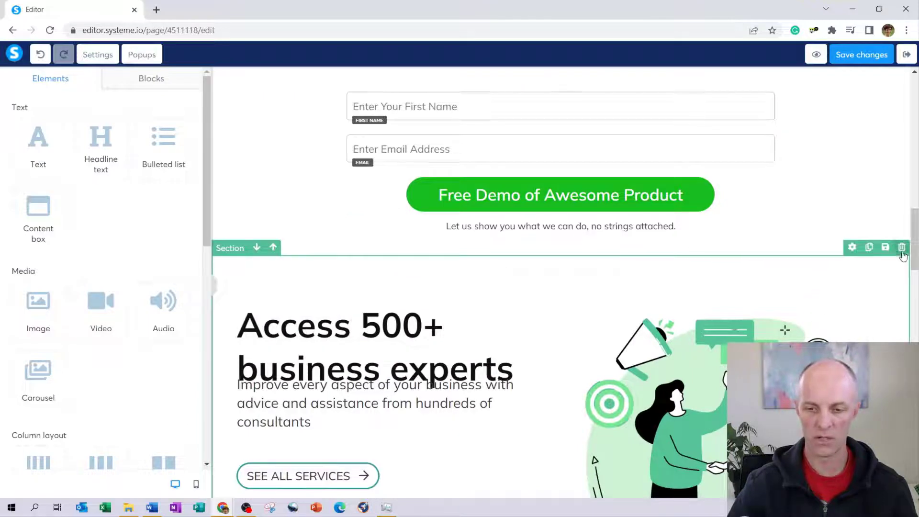
pyautogui.click(902, 247)
pyautogui.click(508, 98)
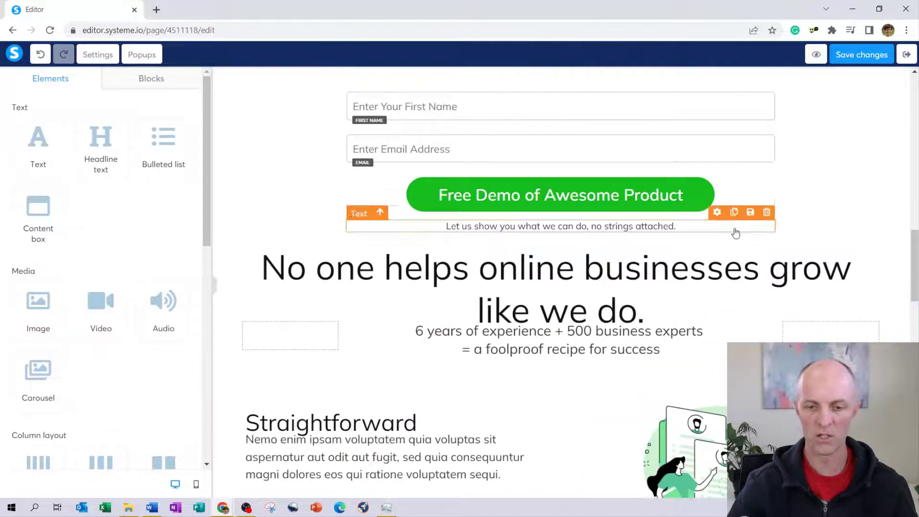
# Save the page changes and open a preview of the squeeze page
pyautogui.scroll(-1, 735, 233)
pyautogui.scroll(-12, 561, 282)
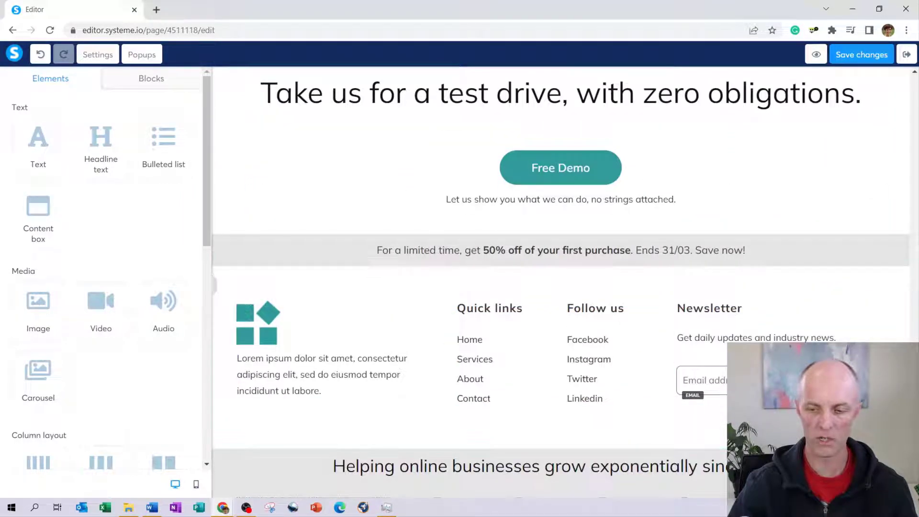
pyautogui.moveTo(914, 383); pyautogui.dragTo(894, 75)
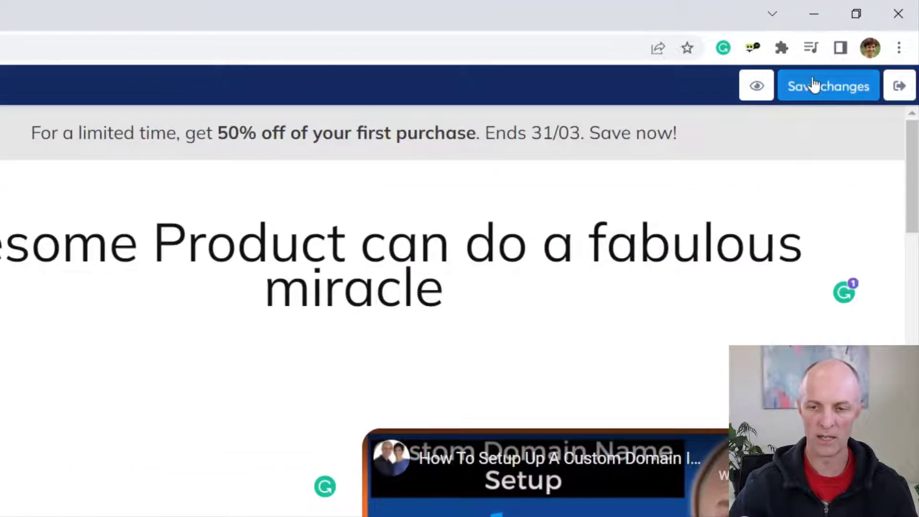
pyautogui.click(814, 85)
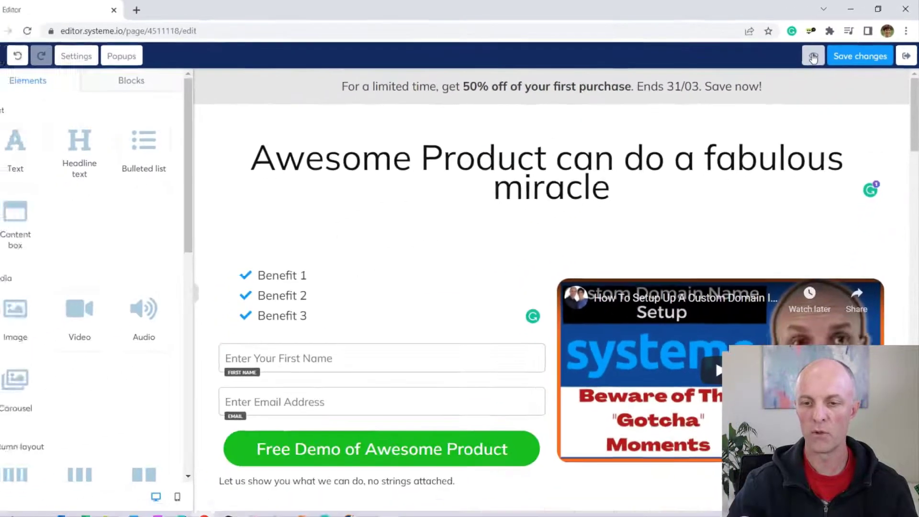
pyautogui.click(757, 85)
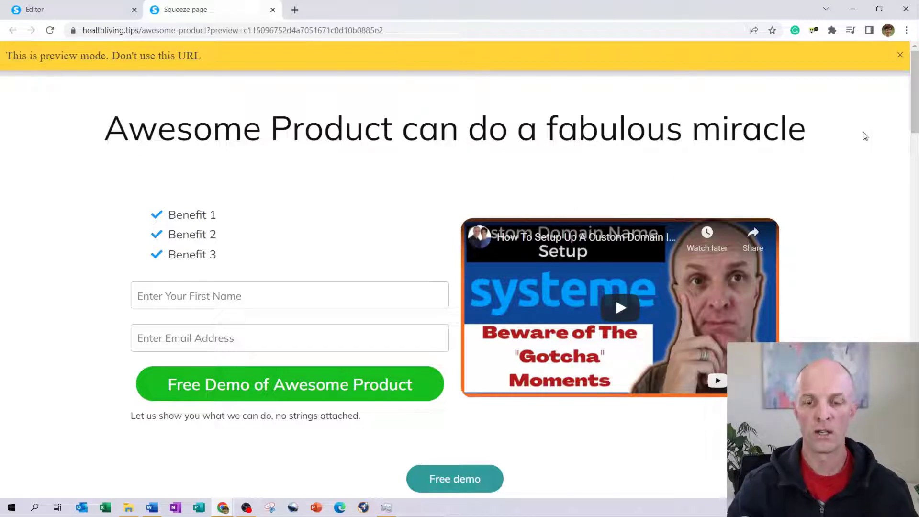
# Review the squeeze page preview from the upper opt-in form to the one below the quote, and close the preview
pyautogui.scroll(-3, 822, 168)
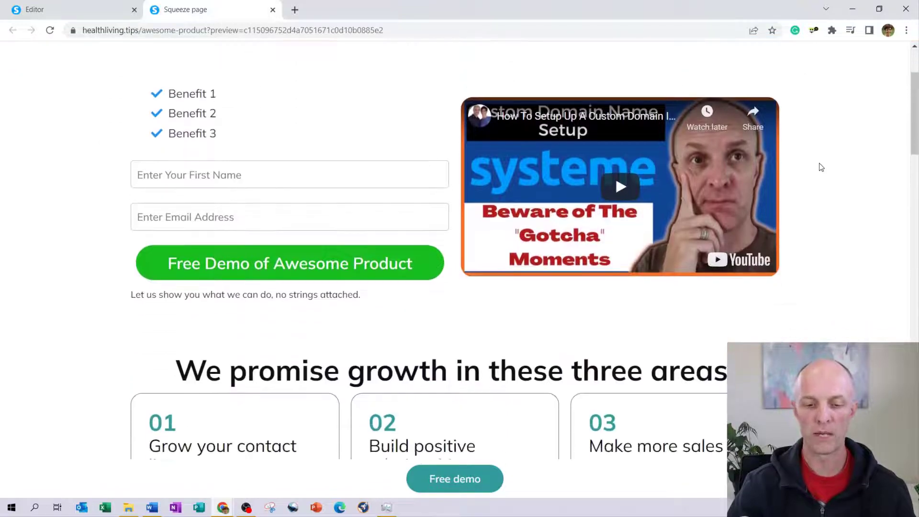
pyautogui.scroll(-8, 821, 168)
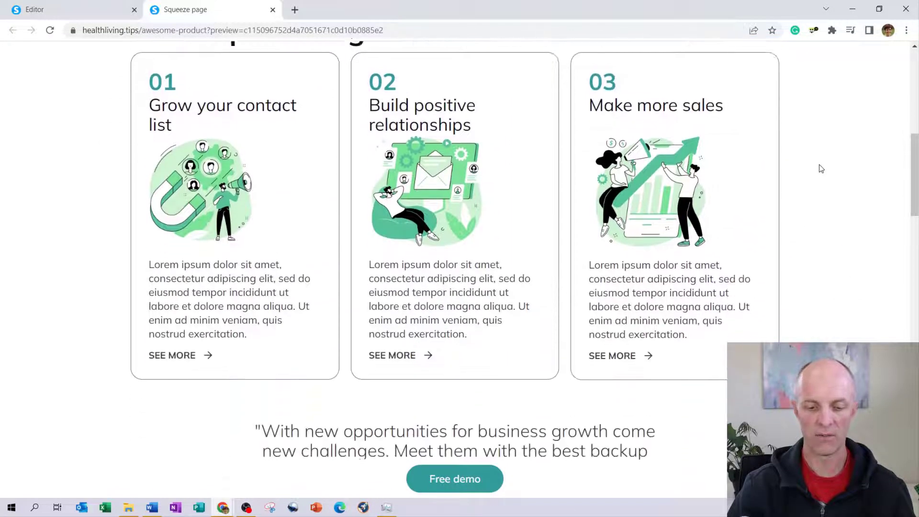
pyautogui.scroll(8, 823, 177)
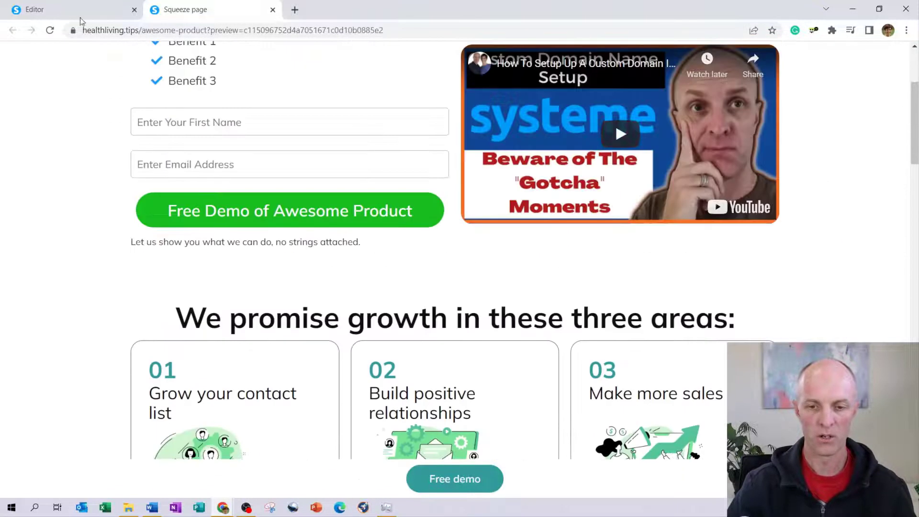
pyautogui.scroll(-6, 665, 213)
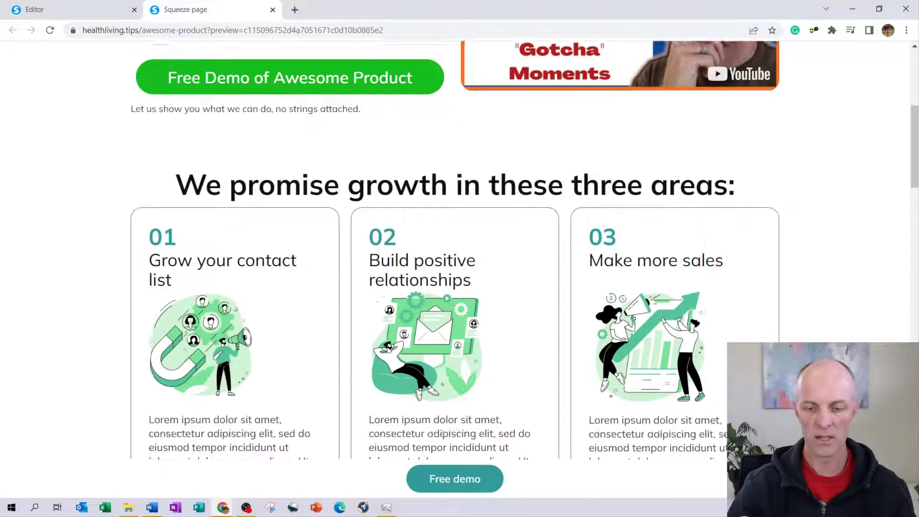
pyautogui.scroll(-10, 665, 212)
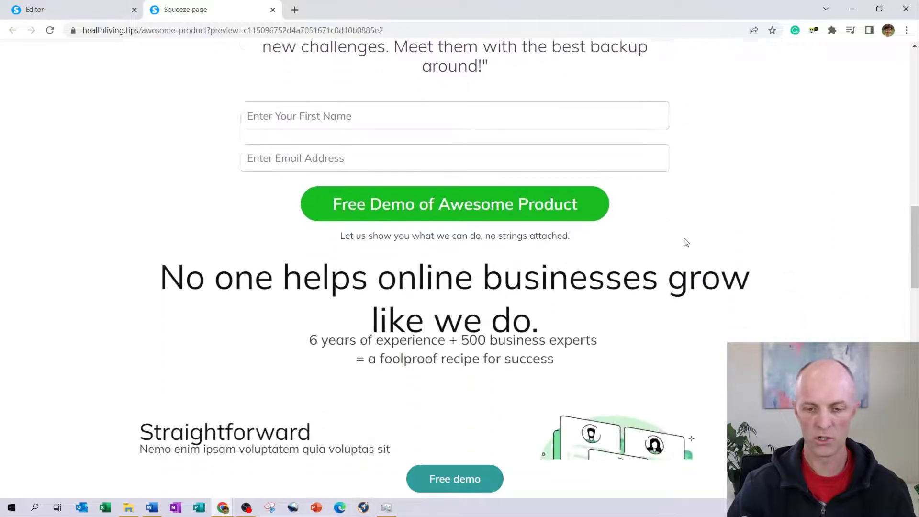
pyautogui.scroll(4, 776, 225)
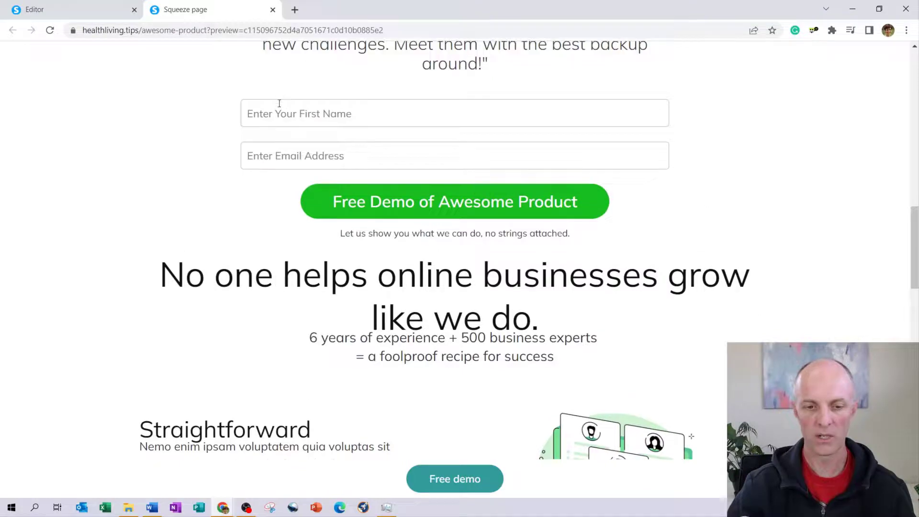
pyautogui.scroll(10, 768, 135)
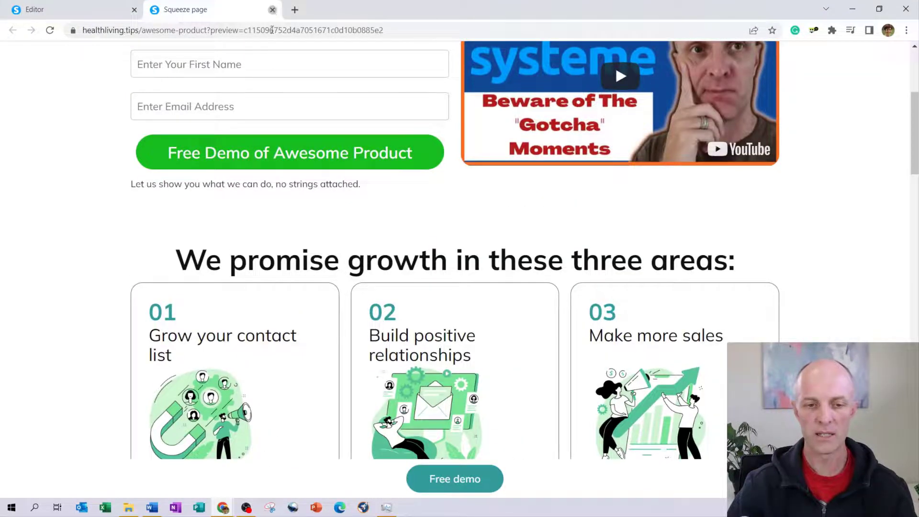
pyautogui.click(272, 9)
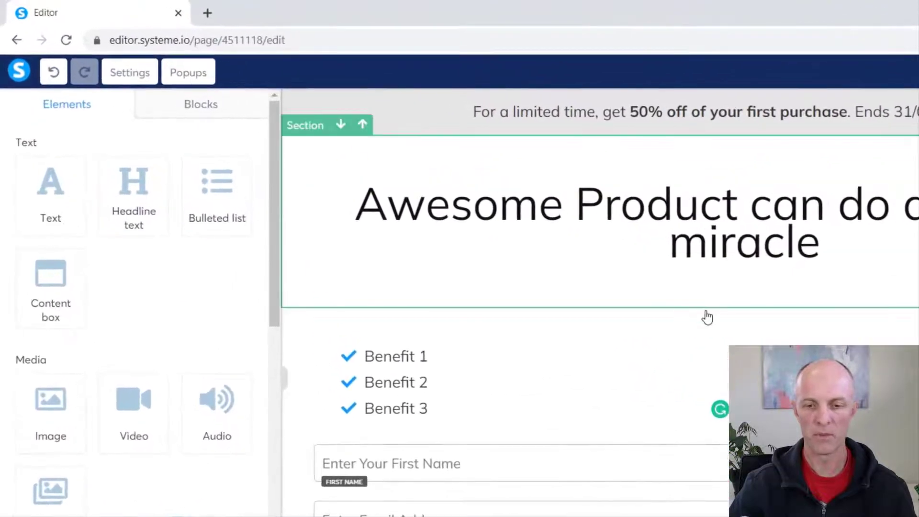
# Show the page's existing popup and replace its heading with "Get My Awesome Product Today"
pyautogui.click(188, 72)
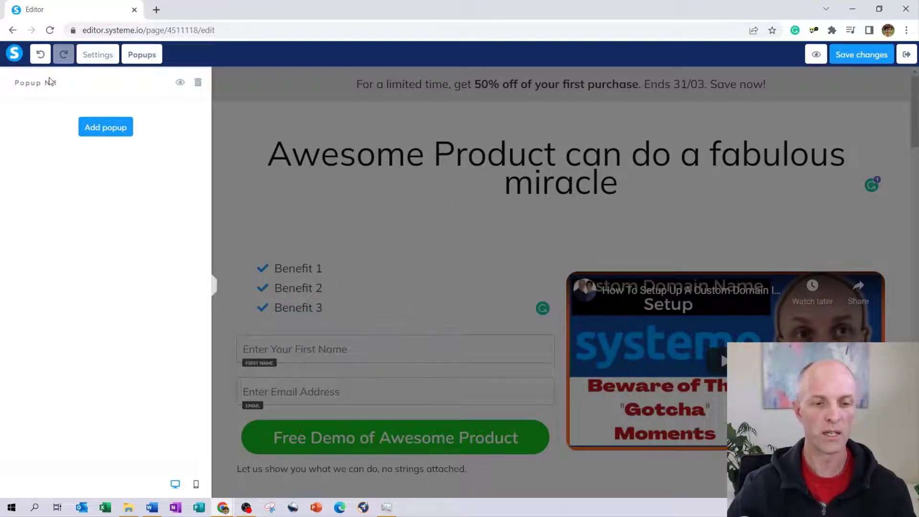
pyautogui.click(180, 85)
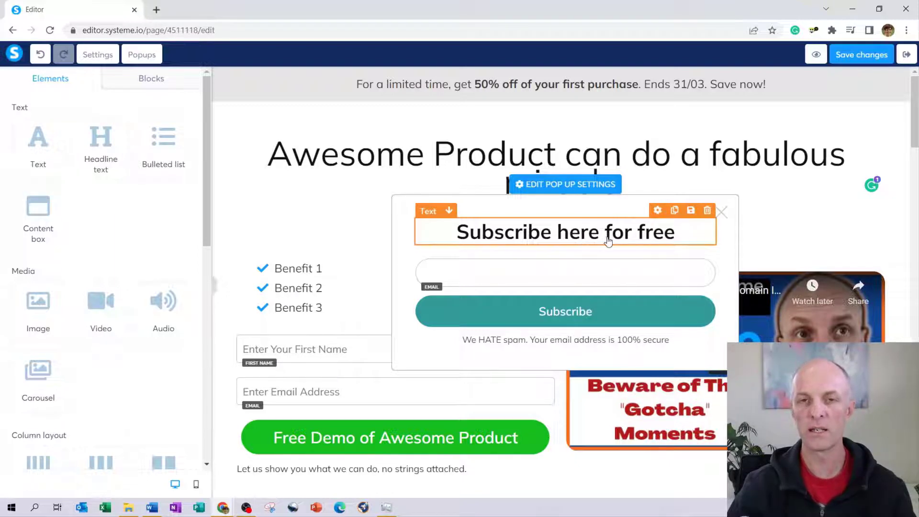
pyautogui.click(570, 242)
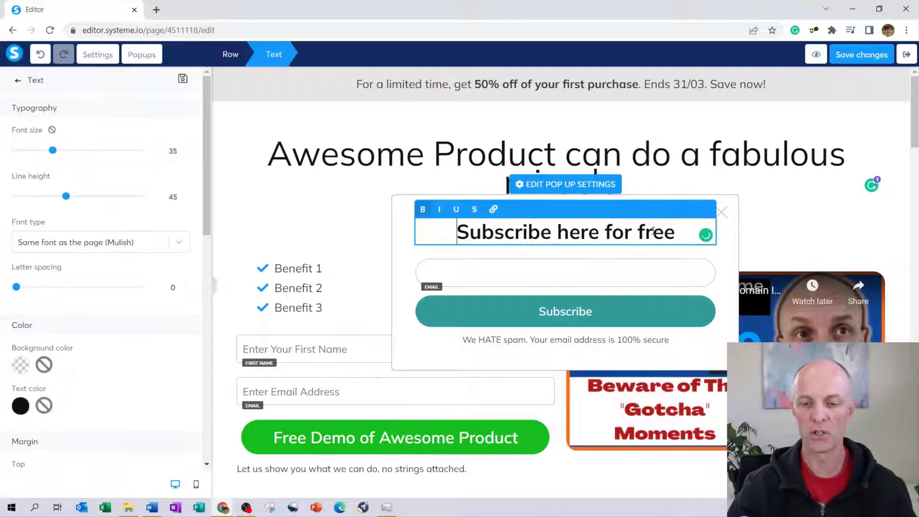
pyautogui.moveTo(678, 232); pyautogui.dragTo(458, 234)
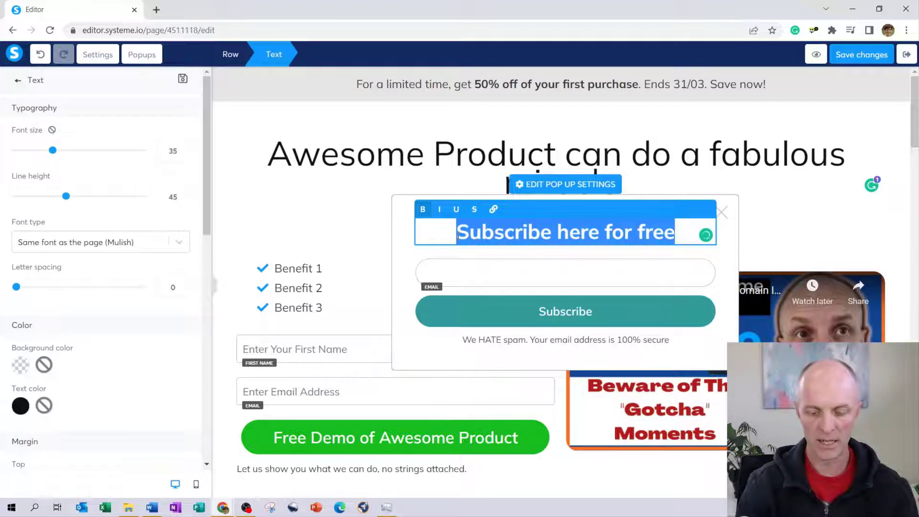
pyautogui.write('Get Au')
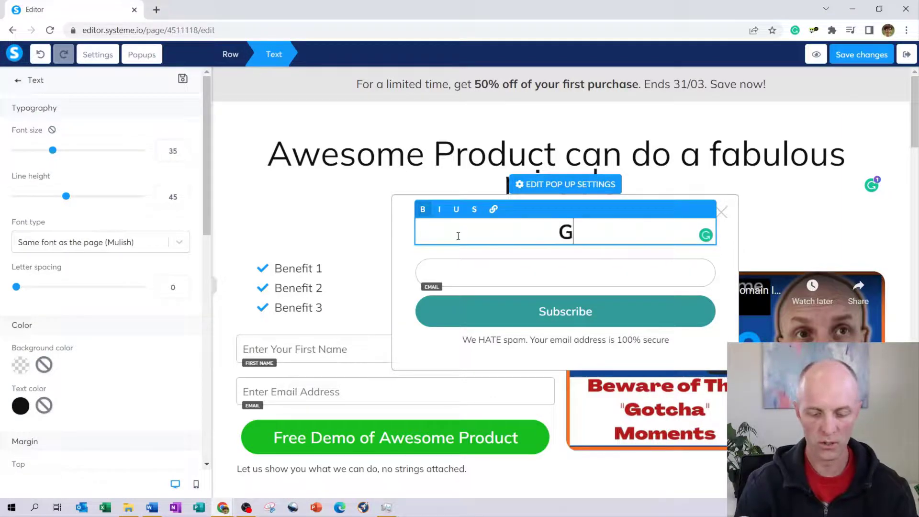
pyautogui.press('BackSpace')
pyautogui.press('BackSpace')
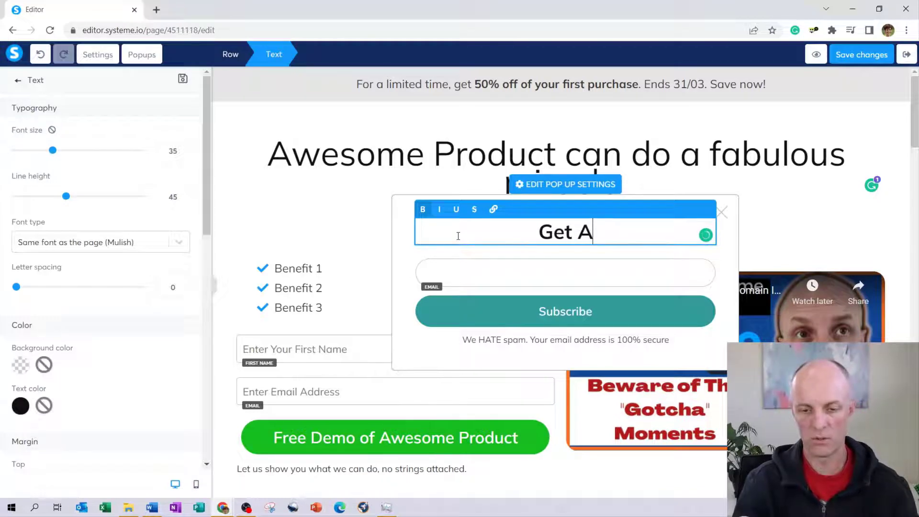
pyautogui.write('My Awesome Pr')
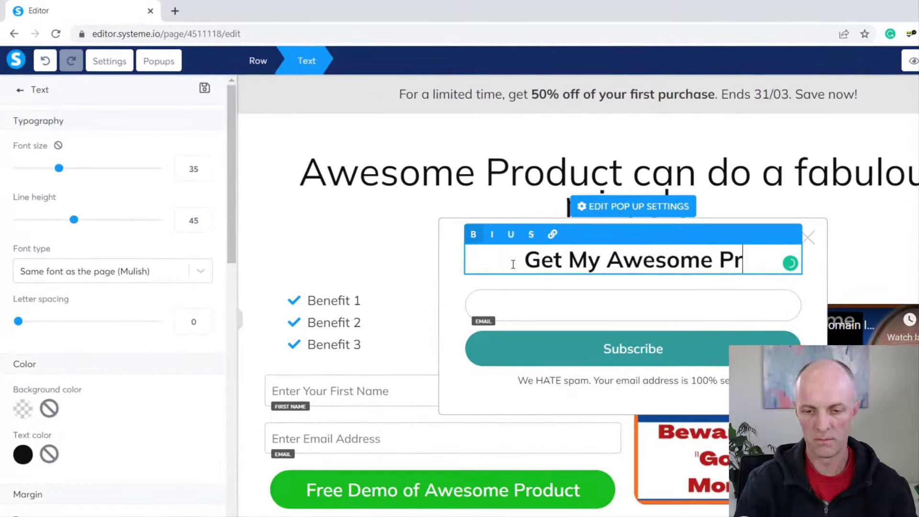
pyautogui.write('odcut')
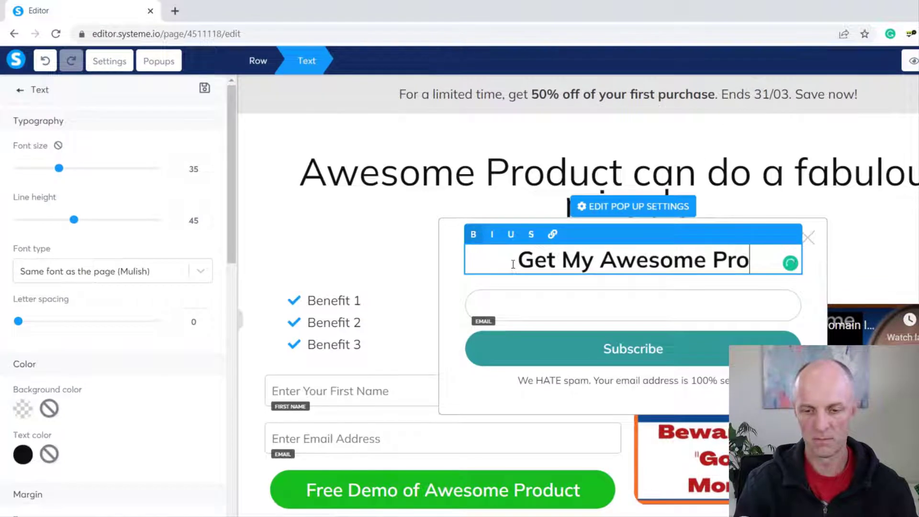
pyautogui.press('BackSpace')
pyautogui.press('BackSpace')
pyautogui.press('BackSpace')
pyautogui.write('uc')
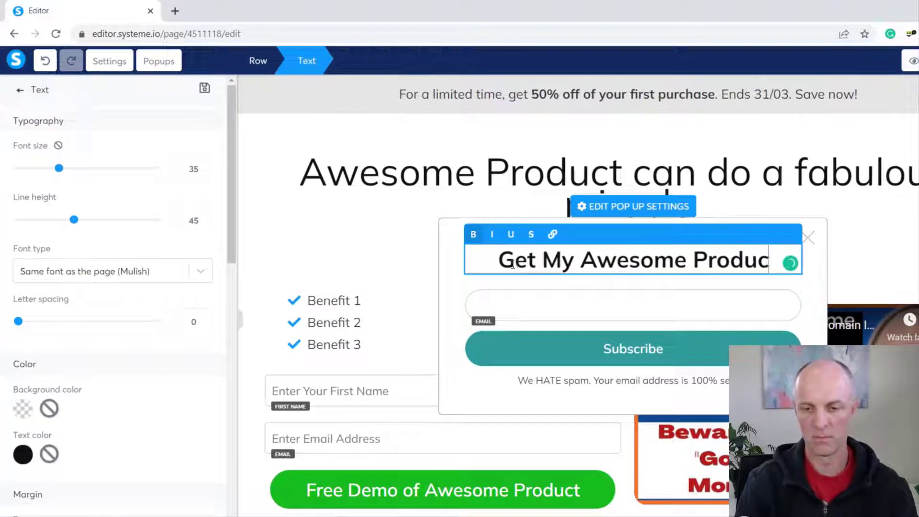
pyautogui.write('t Today')
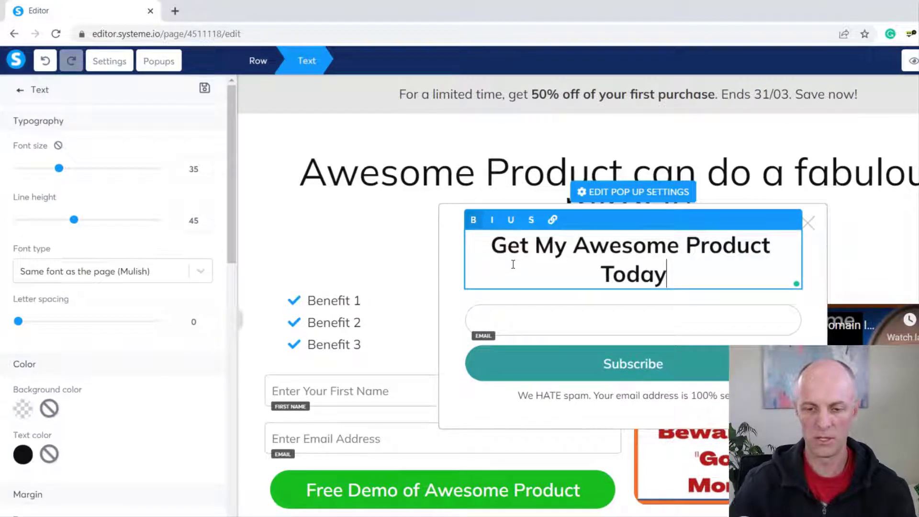
pyautogui.click(575, 318)
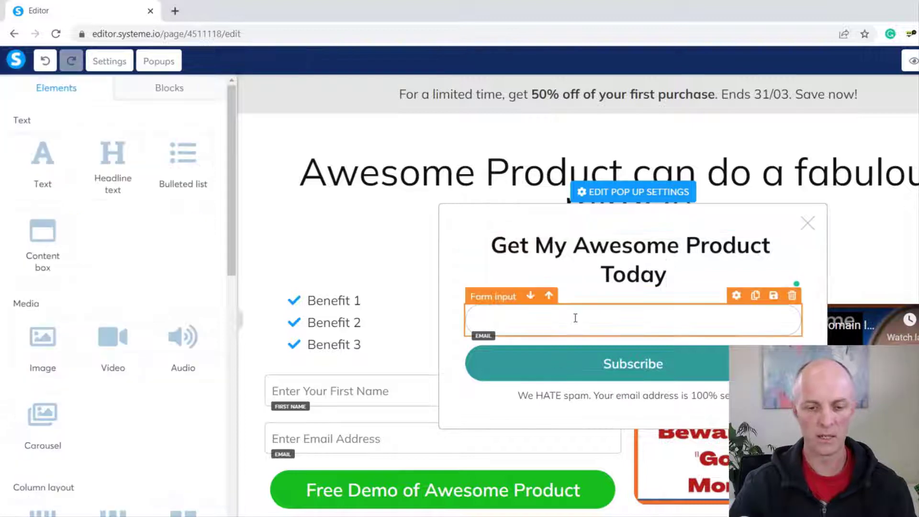
# Add a form input above the popup's email field and set its input type to First name
pyautogui.scroll(-1, 158, 312)
pyautogui.scroll(-9, 159, 312)
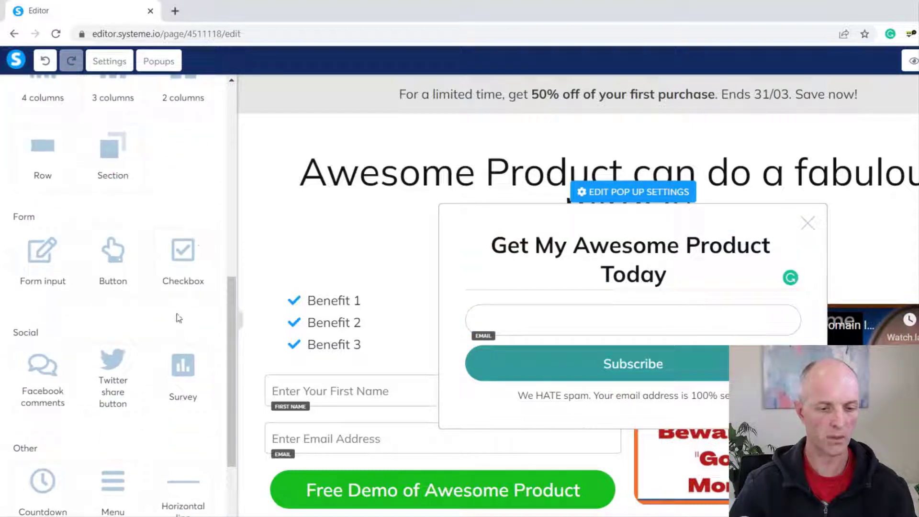
pyautogui.moveTo(41, 253); pyautogui.dragTo(642, 312)
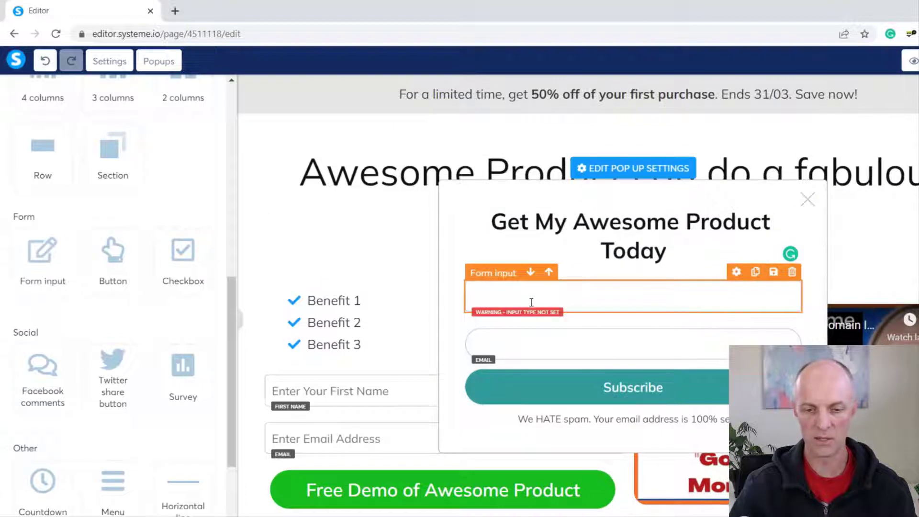
pyautogui.click(532, 302)
pyautogui.click(50, 139)
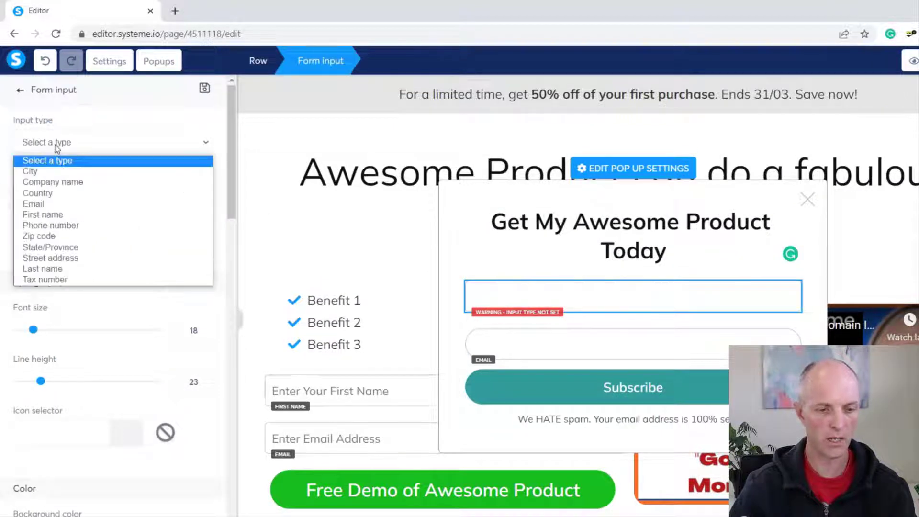
pyautogui.click(46, 214)
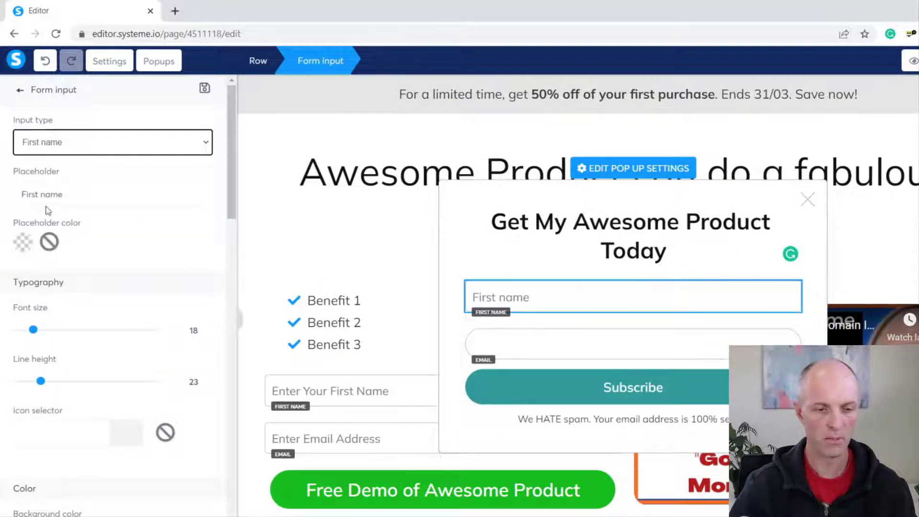
# Change the placeholder of the popup's first-name field to "Enter First name"
pyautogui.click(19, 195)
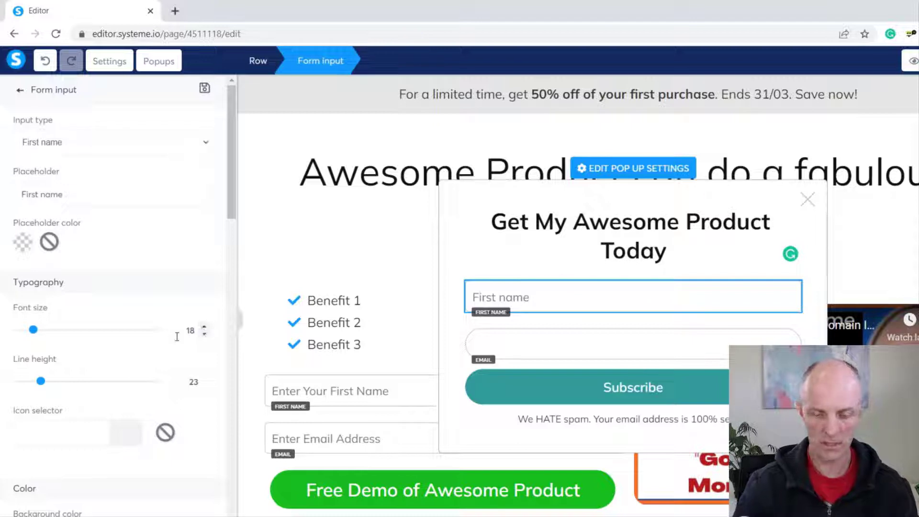
pyautogui.write('Enter')
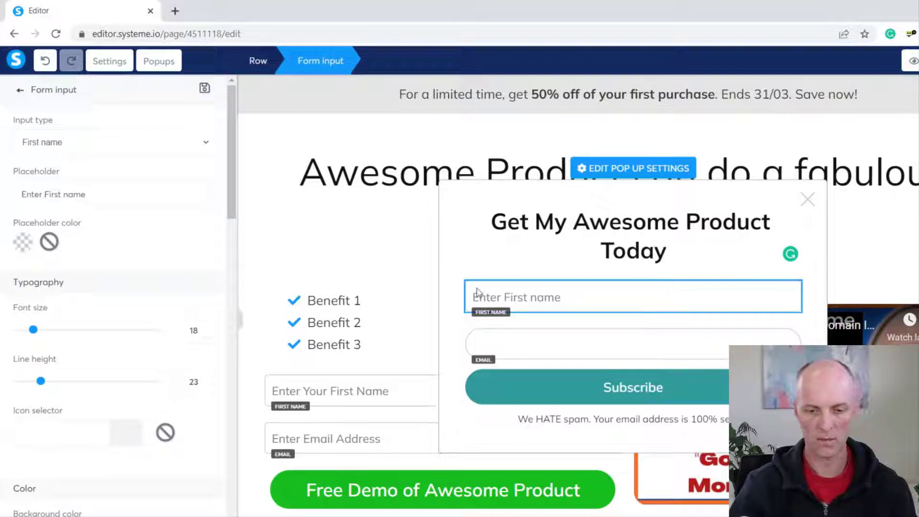
pyautogui.click(549, 354)
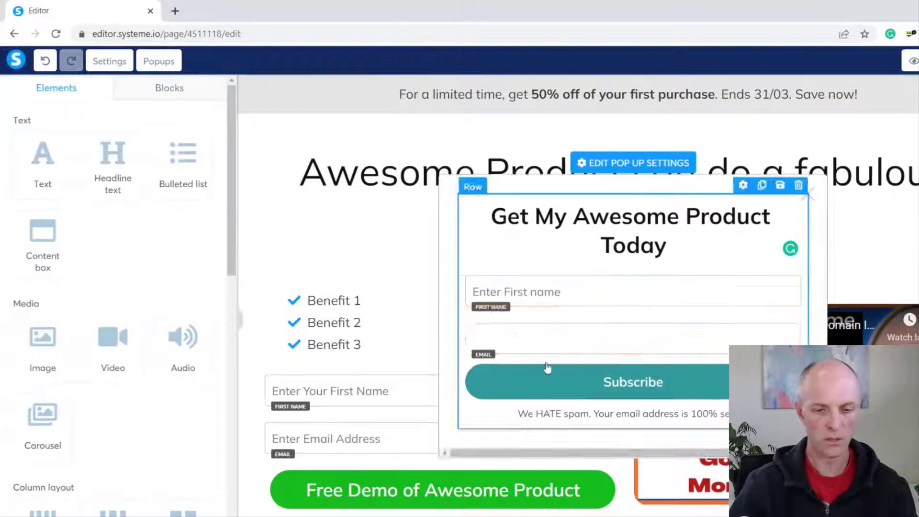
# Set the placeholder of the popup's email field to "Enter Email Address"
pyautogui.click(557, 346)
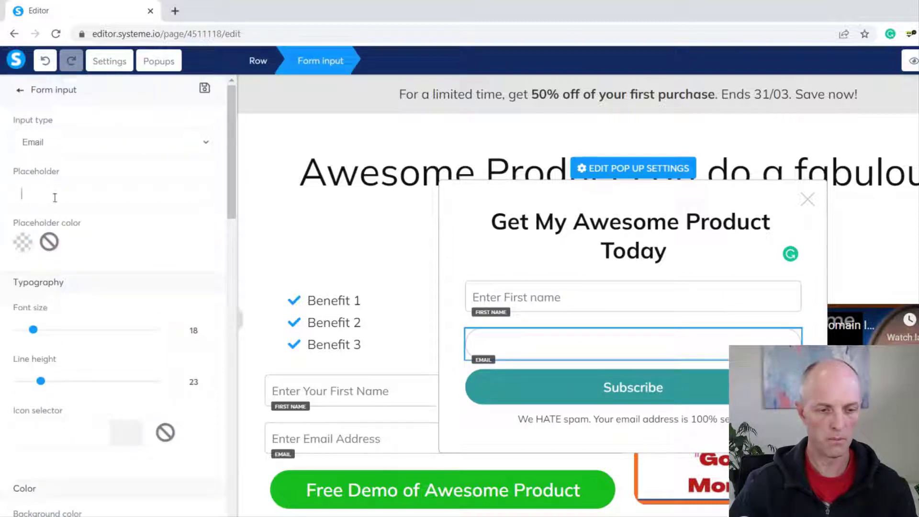
pyautogui.write('Enter E')
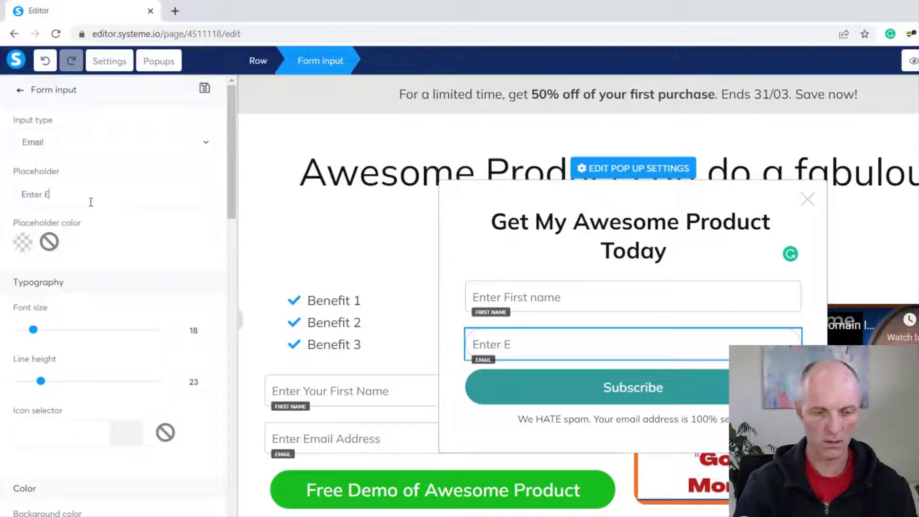
pyautogui.write('mail Address')
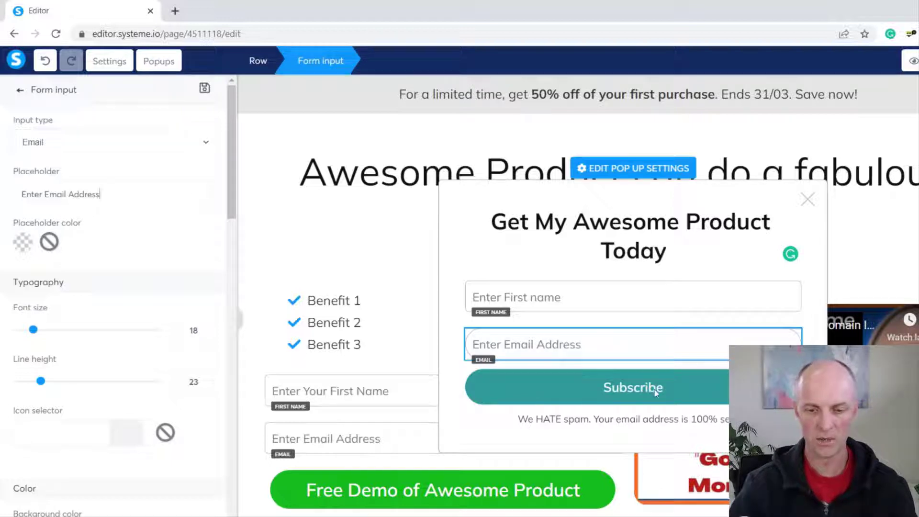
# Set the popup's Subscribe button to send the form and redirect contacts to the next step after registration
pyautogui.click(711, 400)
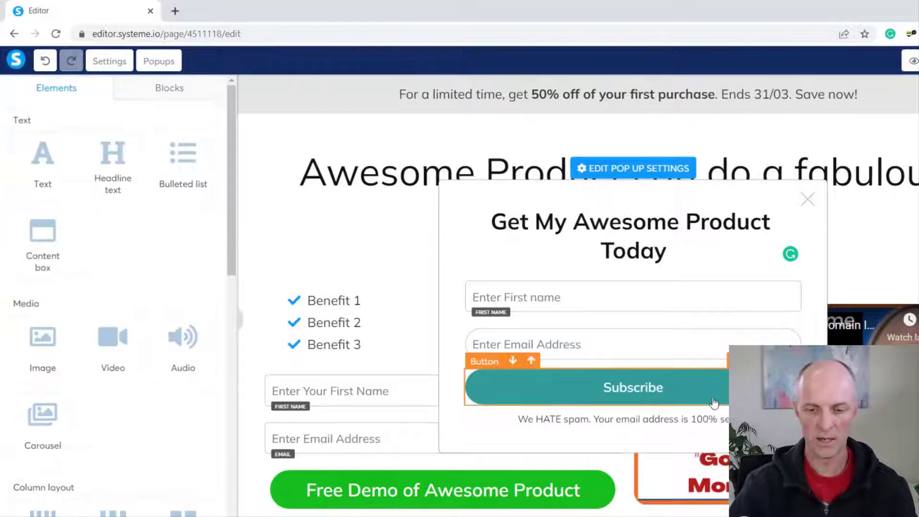
pyautogui.click(659, 394)
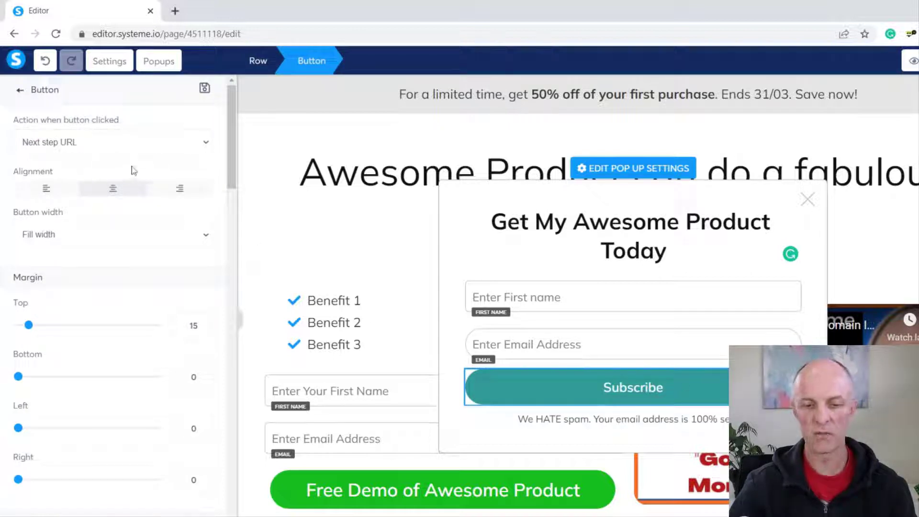
pyautogui.click(119, 147)
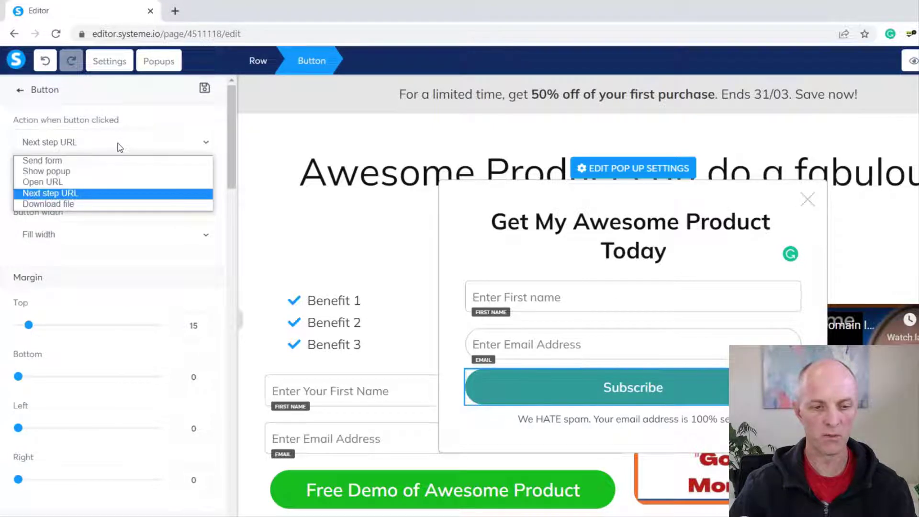
pyautogui.click(80, 161)
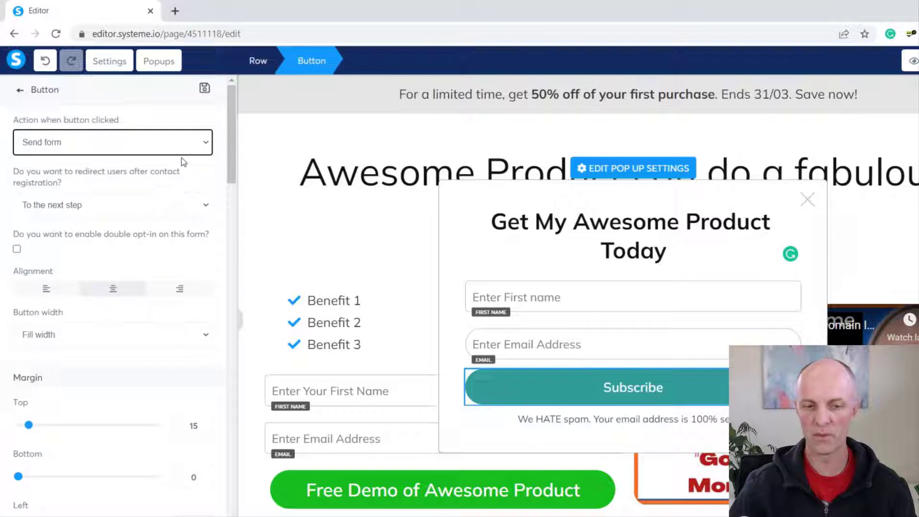
pyautogui.click(90, 207)
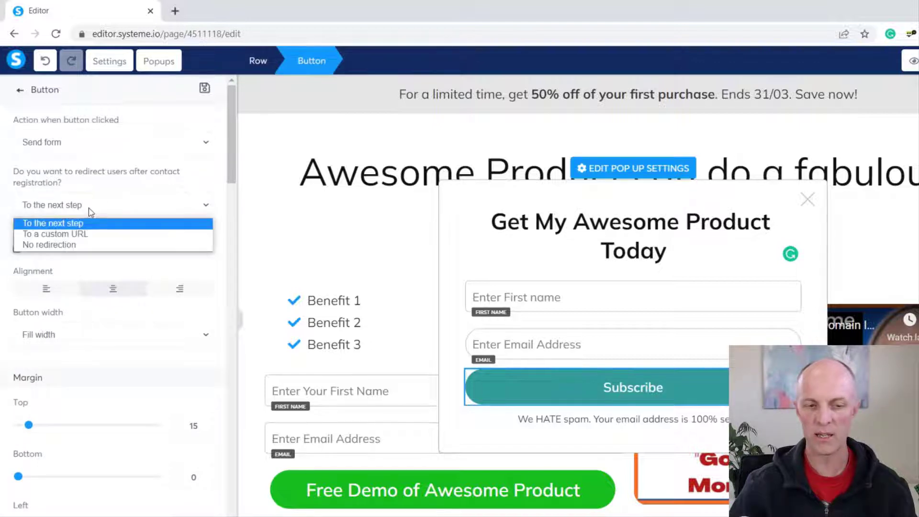
pyautogui.click(66, 224)
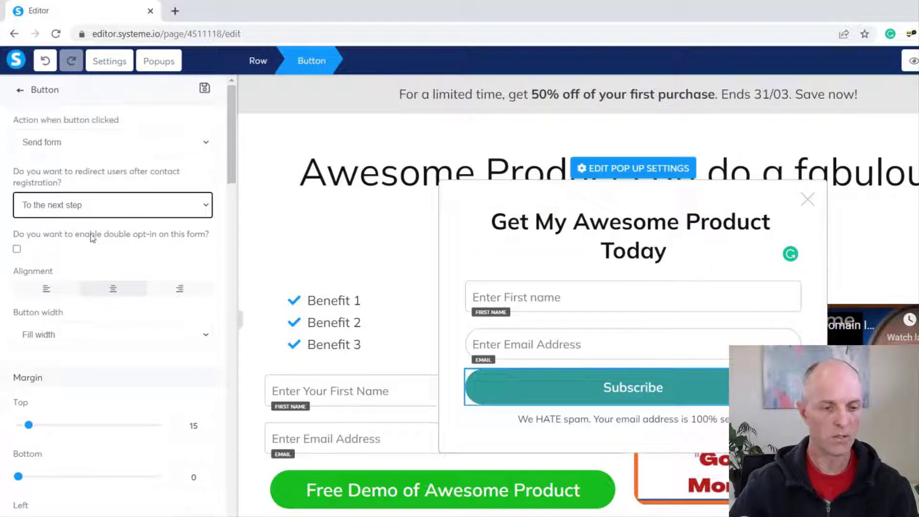
pyautogui.scroll(-1, 139, 192)
pyautogui.scroll(1, 140, 194)
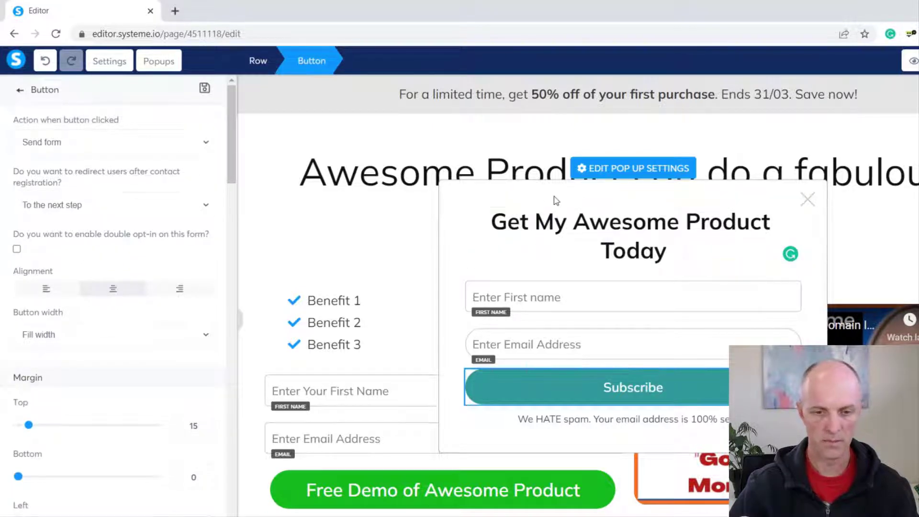
pyautogui.click(256, 107)
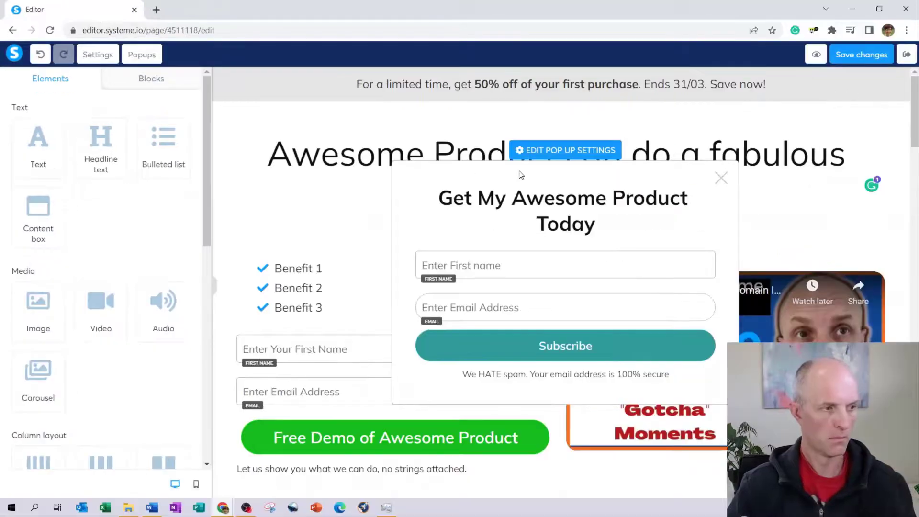
# In the popup's settings, turn on opening on exit intent and review the remaining color, padding and border options
pyautogui.click(622, 220)
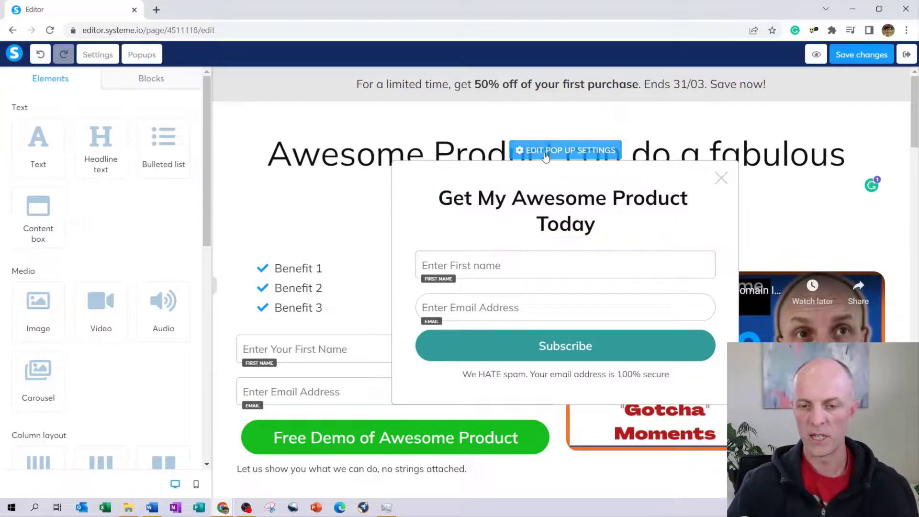
pyautogui.click(560, 154)
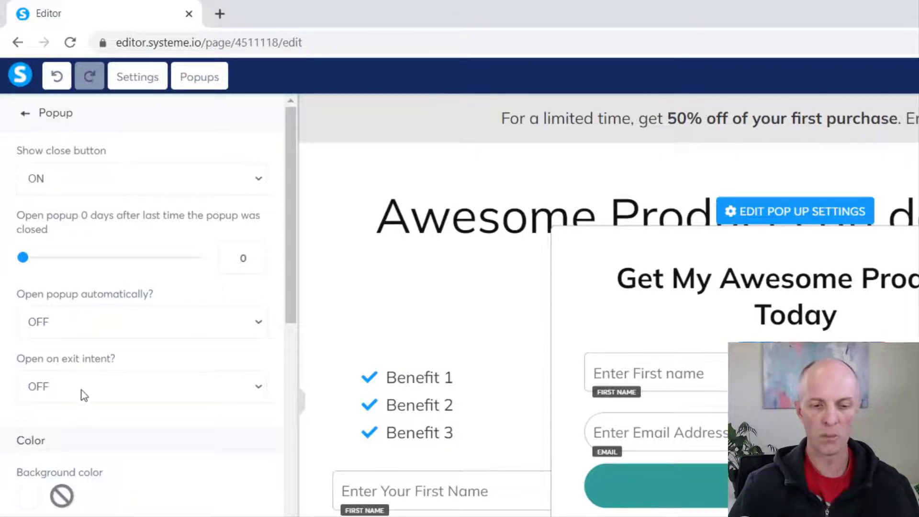
pyautogui.click(98, 390)
pyautogui.click(76, 423)
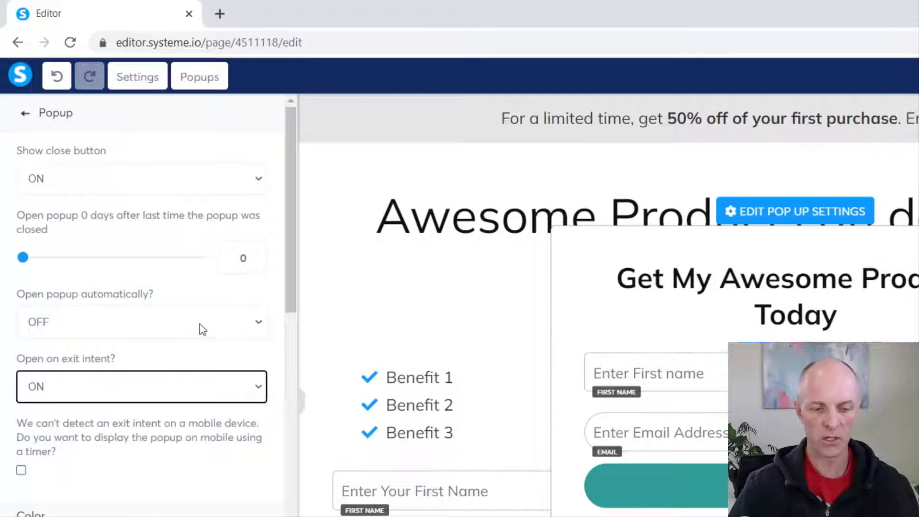
pyautogui.scroll(-3, 203, 324)
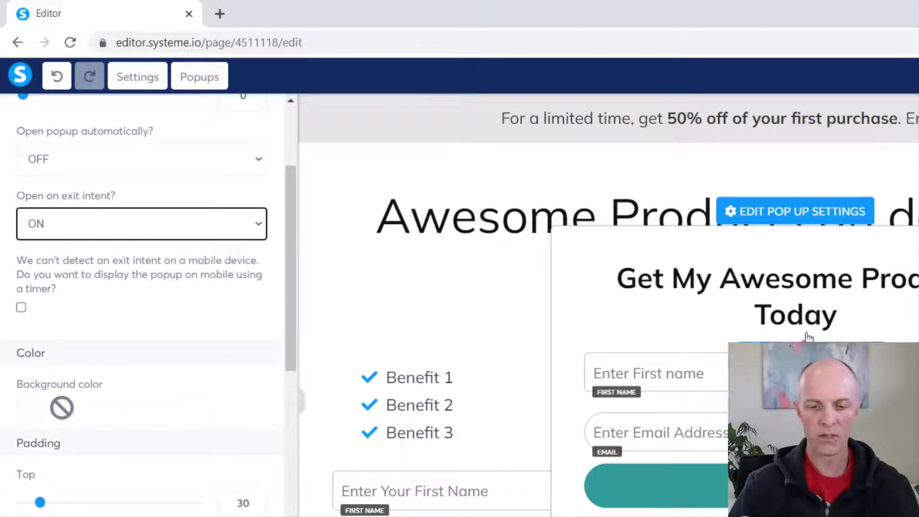
pyautogui.scroll(-3, 34, 469)
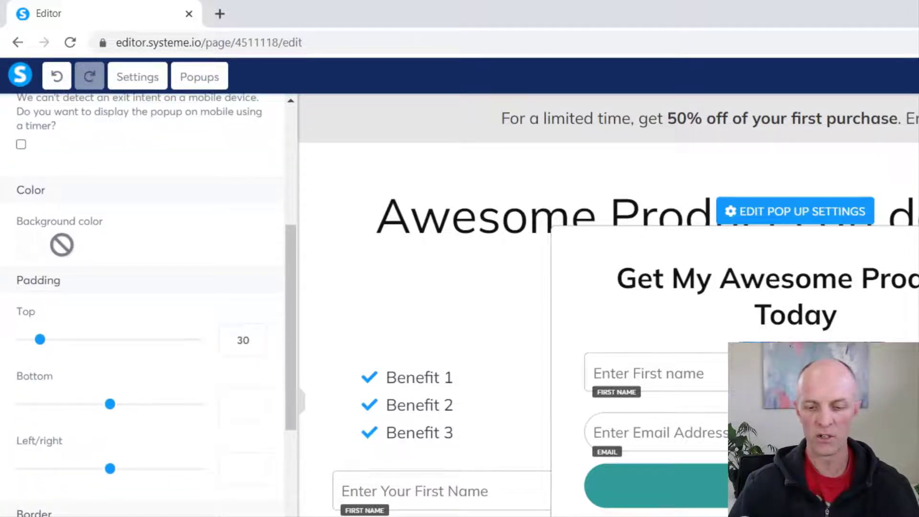
pyautogui.scroll(-3, 50, 383)
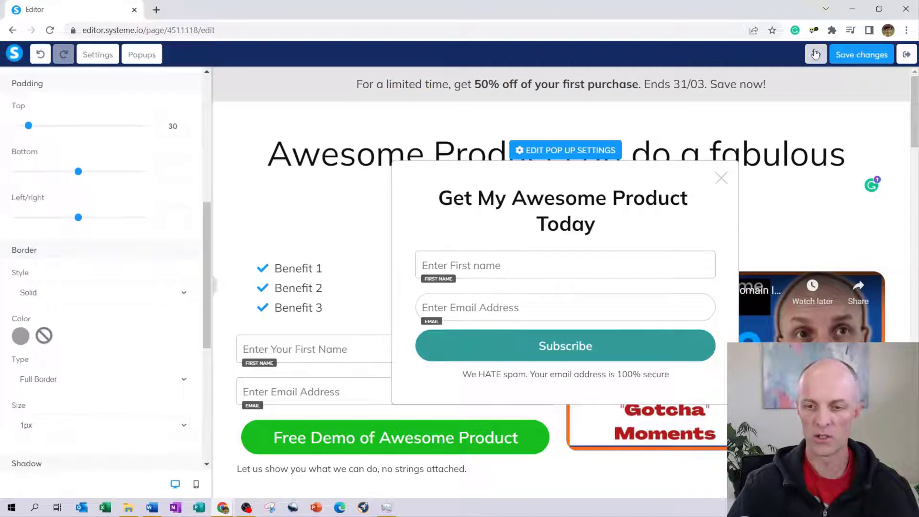
# Preview the squeeze page, trigger the exit-intent popup, and close both the popup and the preview
pyautogui.click(816, 54)
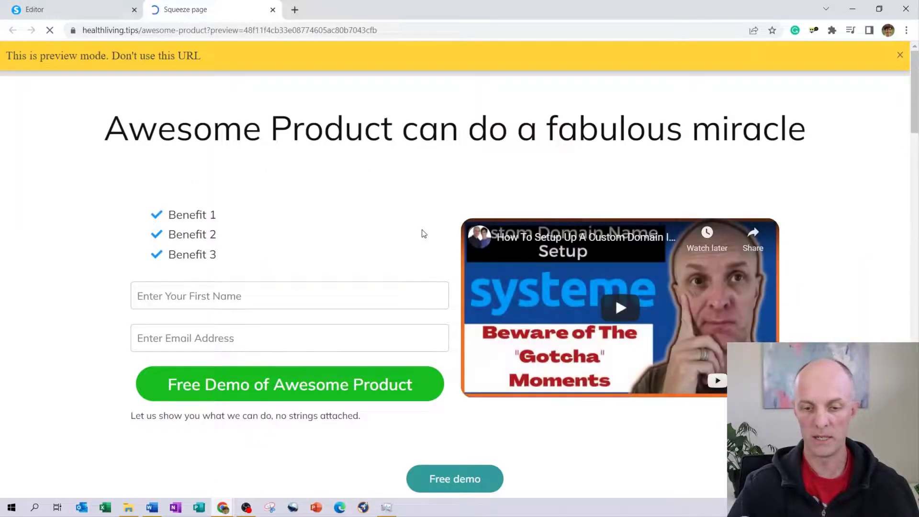
pyautogui.moveTo(353, 4)
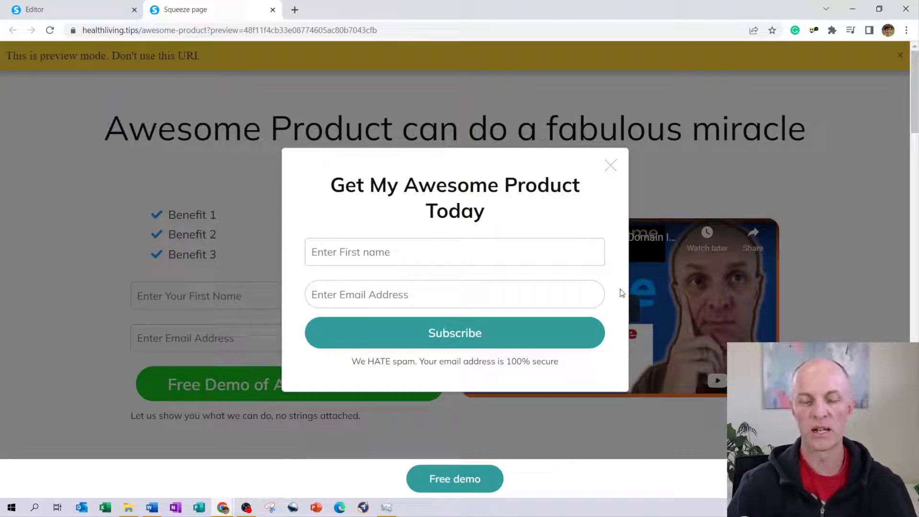
pyautogui.click(611, 165)
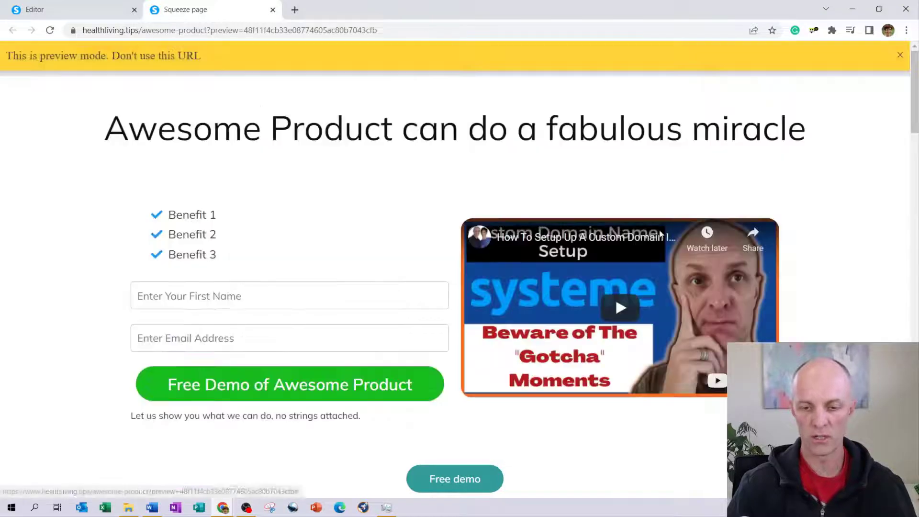
pyautogui.click(272, 10)
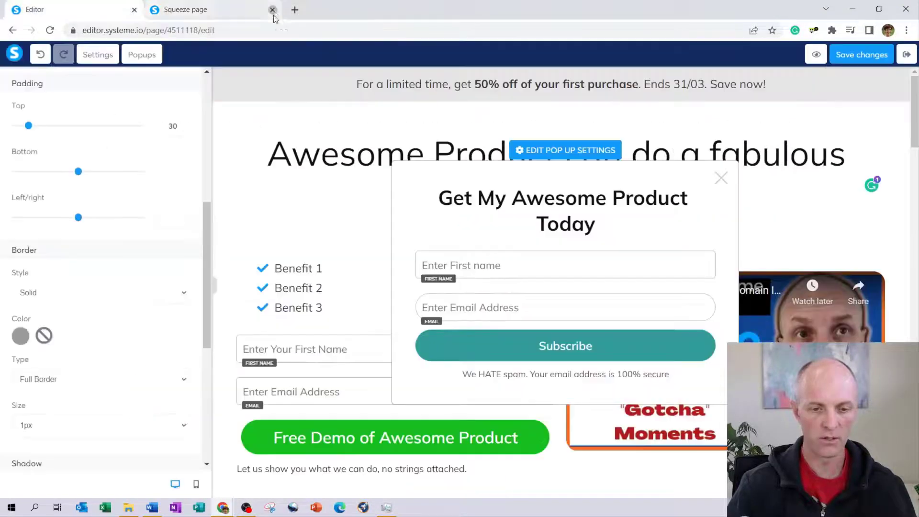
# Hide the popup and review the squeeze page at full width from the headline to the three growth areas
pyautogui.click(587, 194)
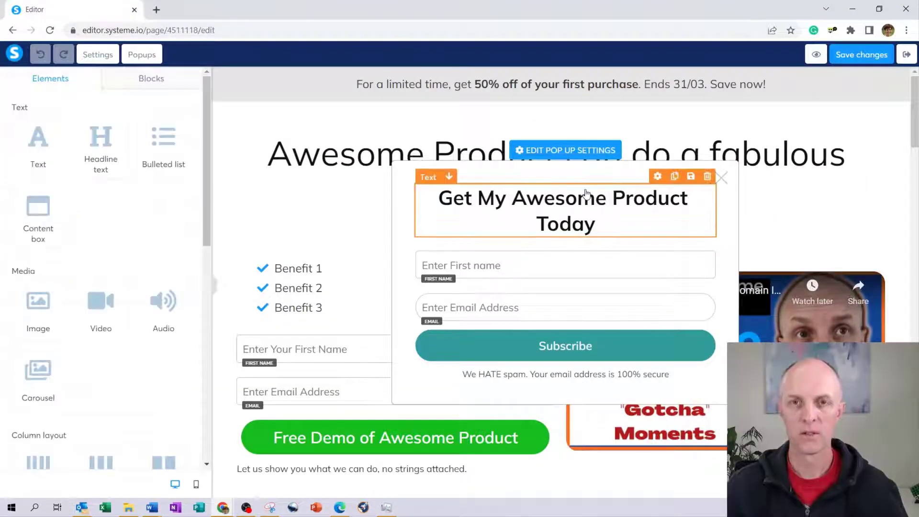
pyautogui.click(294, 210)
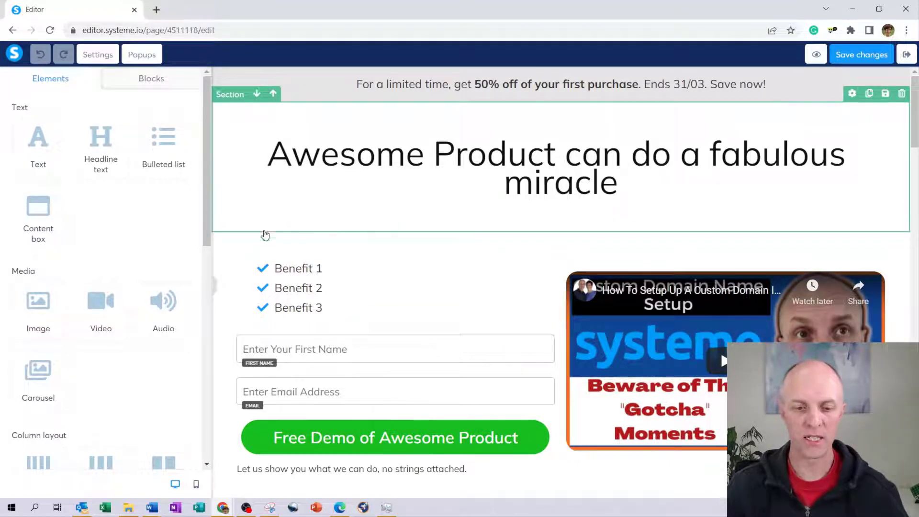
pyautogui.click(215, 290)
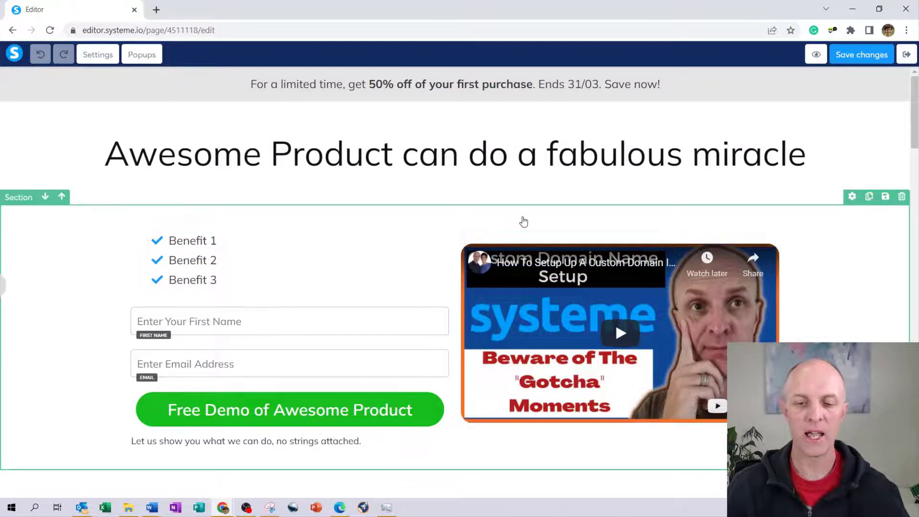
pyautogui.scroll(-2, 524, 219)
pyautogui.scroll(-3, 523, 219)
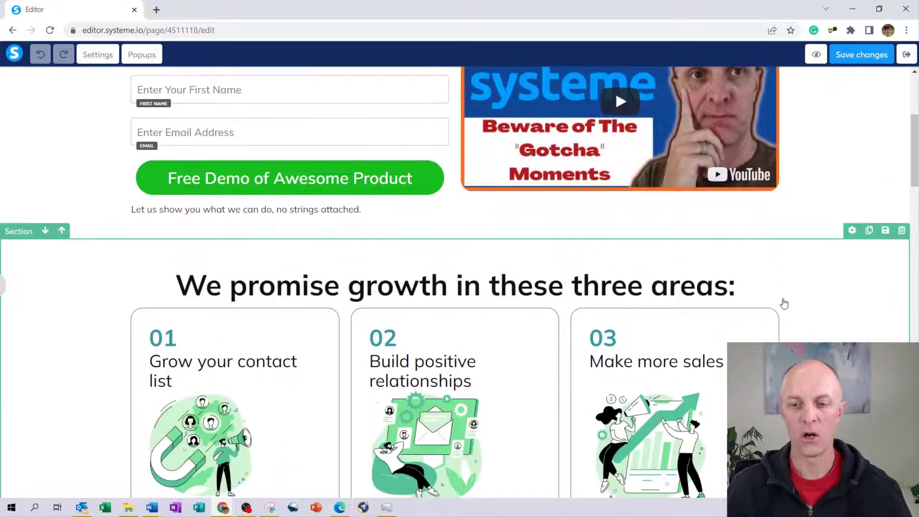
pyautogui.scroll(-1, 821, 268)
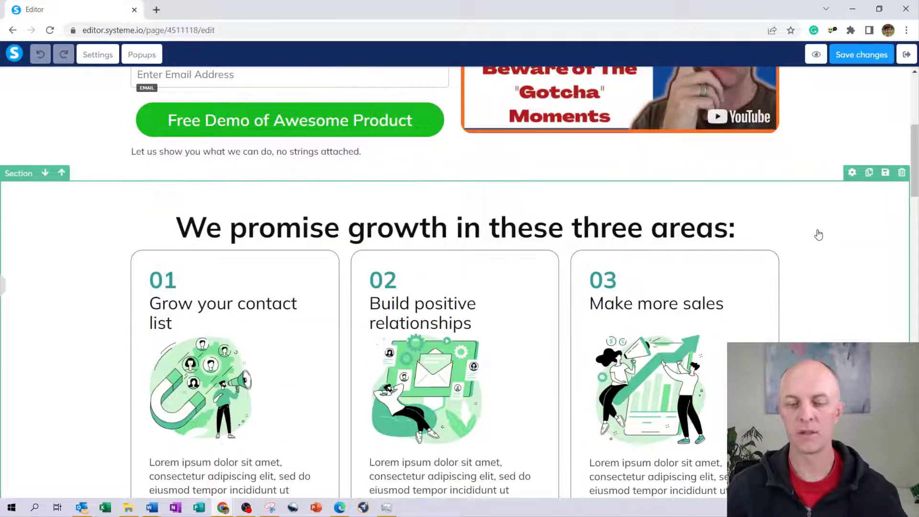
pyautogui.scroll(-2, 818, 235)
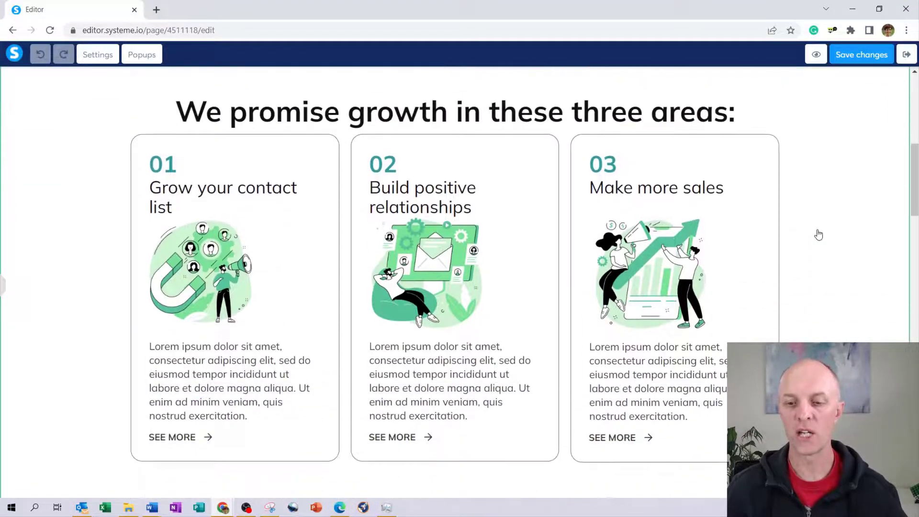
pyautogui.scroll(6, 818, 235)
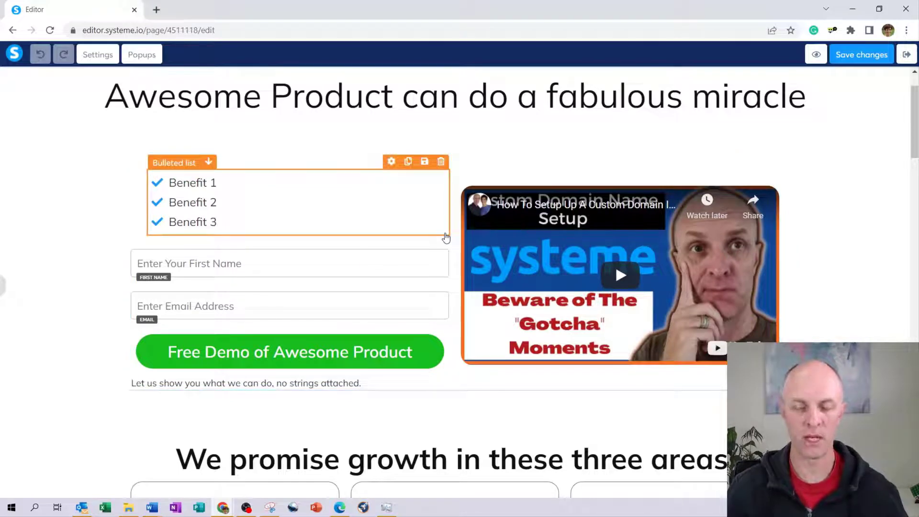
pyautogui.click(5, 291)
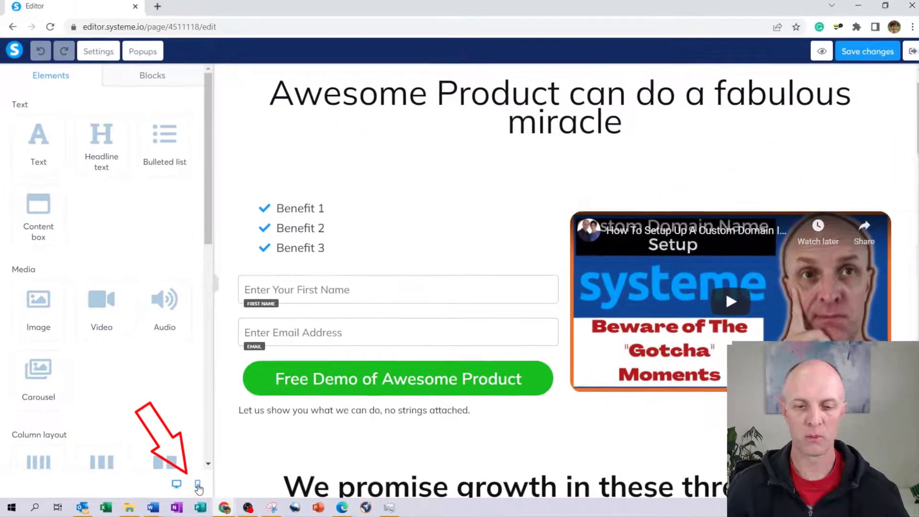
# Switch the editor to mobile view and set the top margin of the upper "Free Demo of Awesome Product" button to 14
pyautogui.click(197, 485)
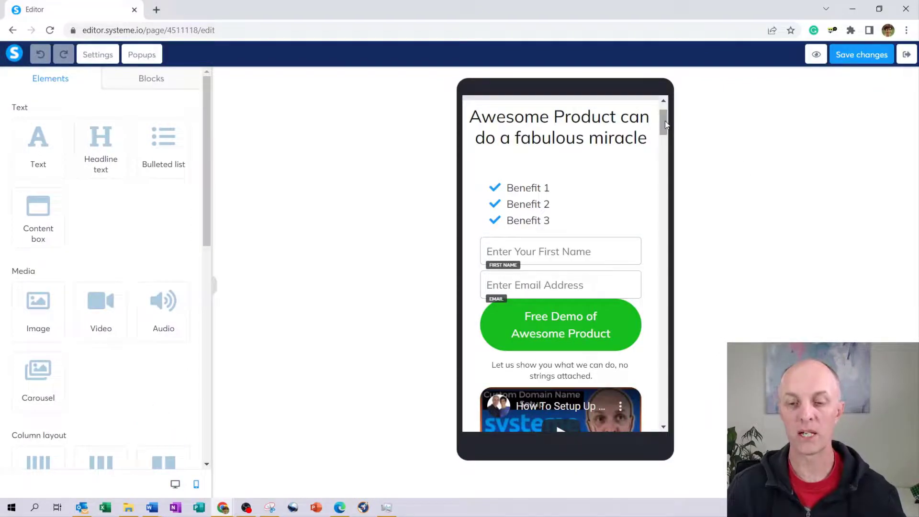
pyautogui.moveTo(665, 121); pyautogui.dragTo(666, 120)
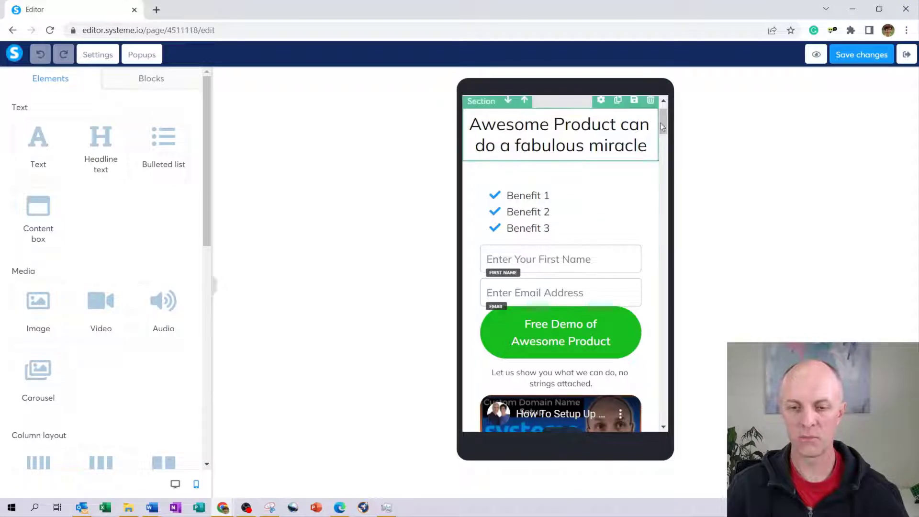
pyautogui.moveTo(666, 121); pyautogui.dragTo(665, 127)
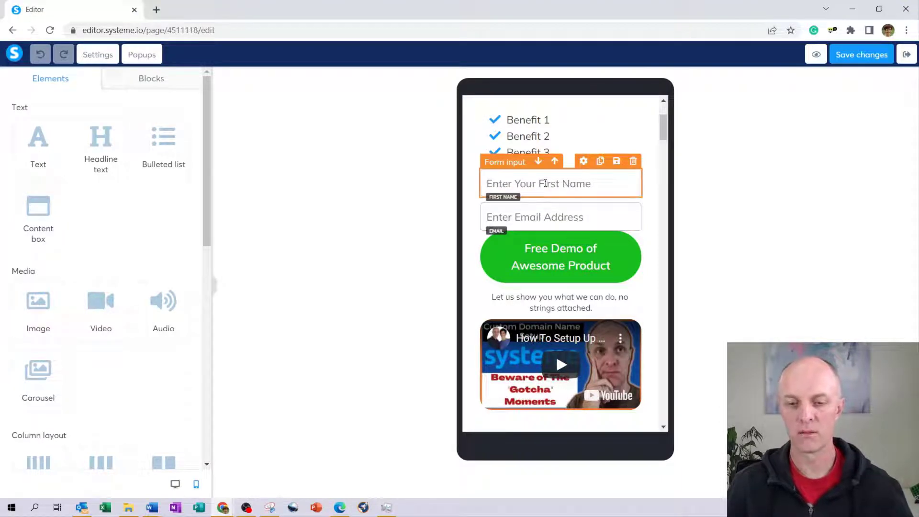
pyautogui.click(551, 240)
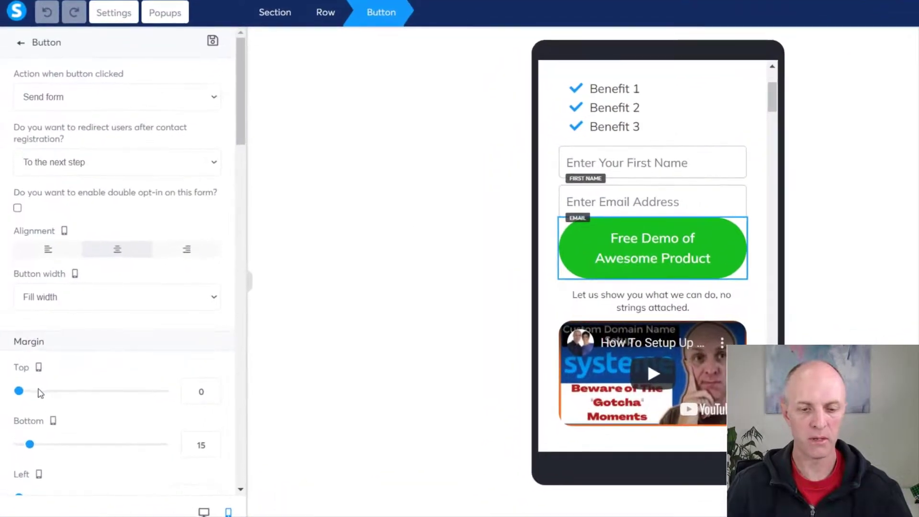
pyautogui.moveTo(21, 396); pyautogui.dragTo(31, 396)
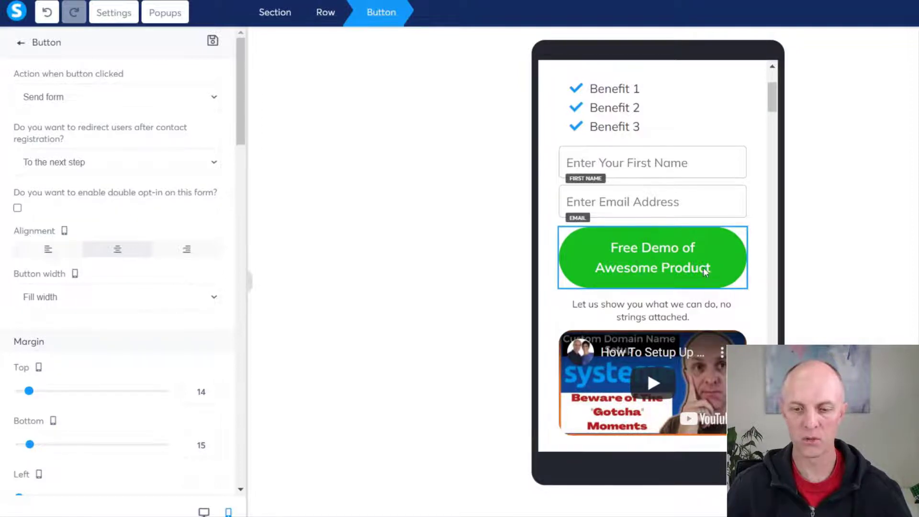
pyautogui.click(659, 252)
pyautogui.click(672, 269)
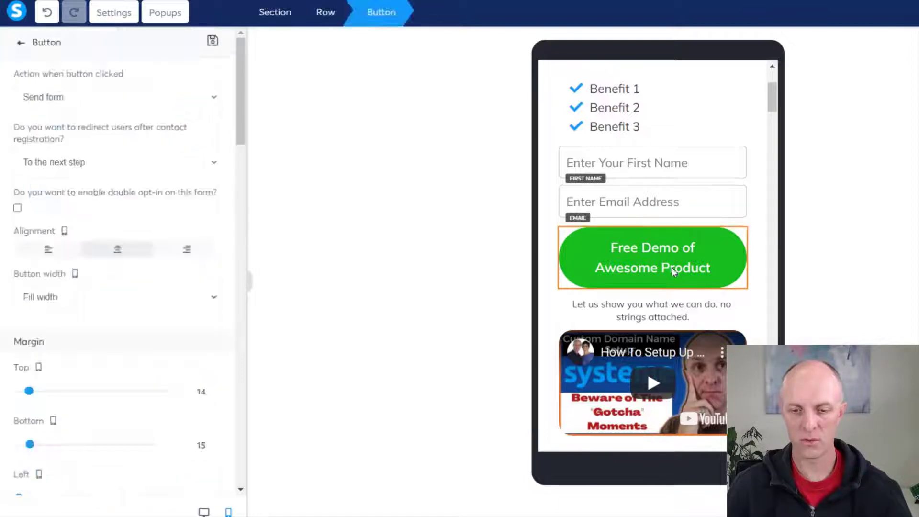
# In mobile view, set the upper "Free Demo of Awesome Product" button's font size to 19 and line height to 24
pyautogui.click(672, 269)
pyautogui.click(672, 270)
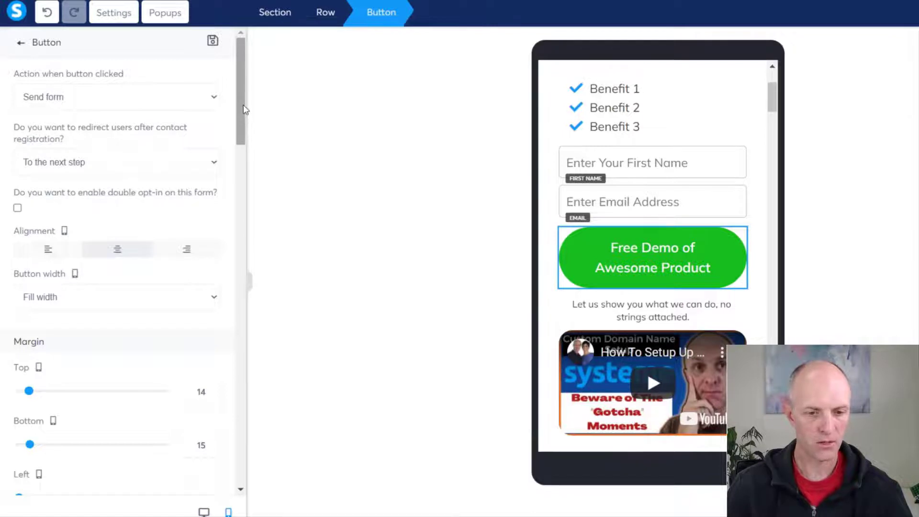
pyautogui.scroll(-1, 241, 116)
pyautogui.moveTo(241, 116); pyautogui.dragTo(236, 210)
pyautogui.moveTo(40, 276)
pyautogui.mouseDown()
pyautogui.moveTo(24, 277)
pyautogui.moveTo(37, 274)
pyautogui.mouseUp()
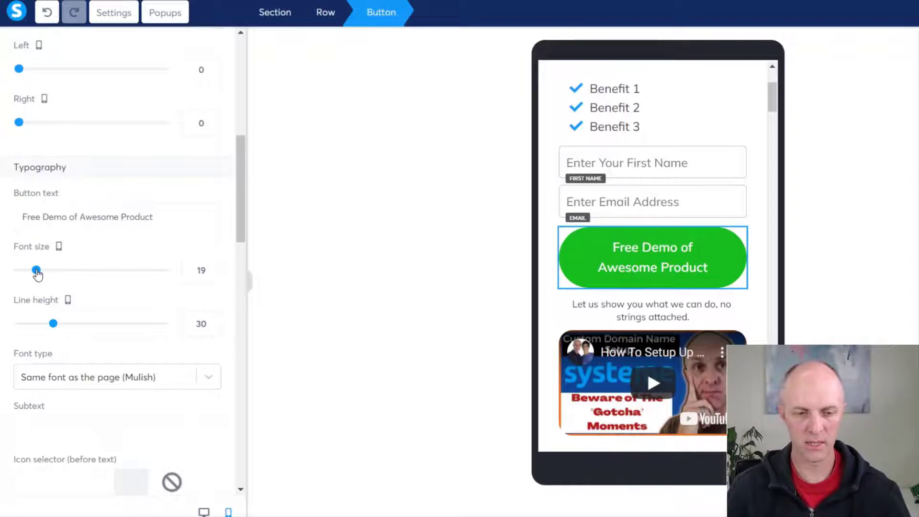
pyautogui.moveTo(53, 324); pyautogui.dragTo(45, 328)
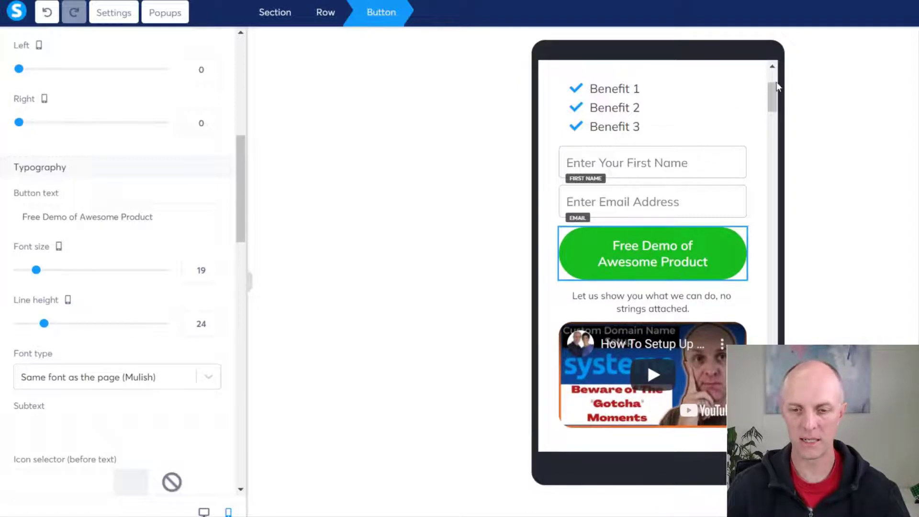
# Switch the squeeze page back to desktop view, save the changes and exit the editor
pyautogui.click(773, 106)
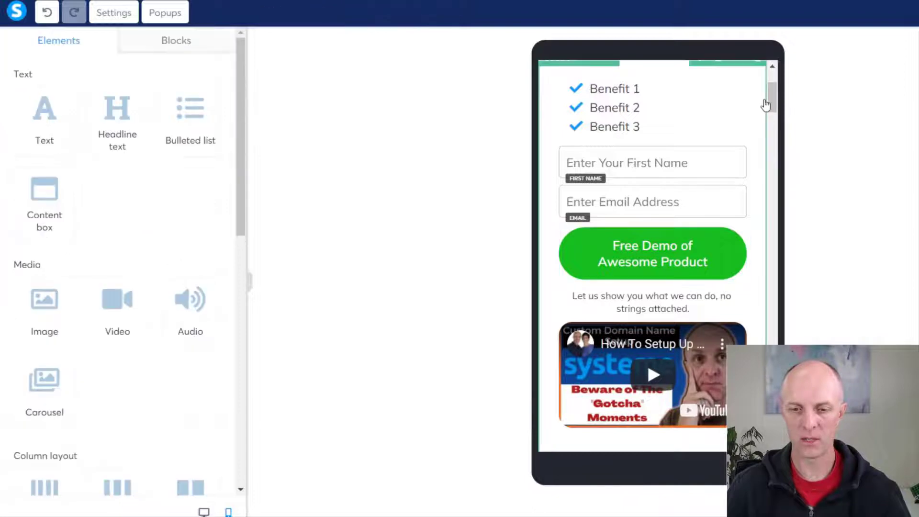
pyautogui.moveTo(773, 96); pyautogui.dragTo(777, 73)
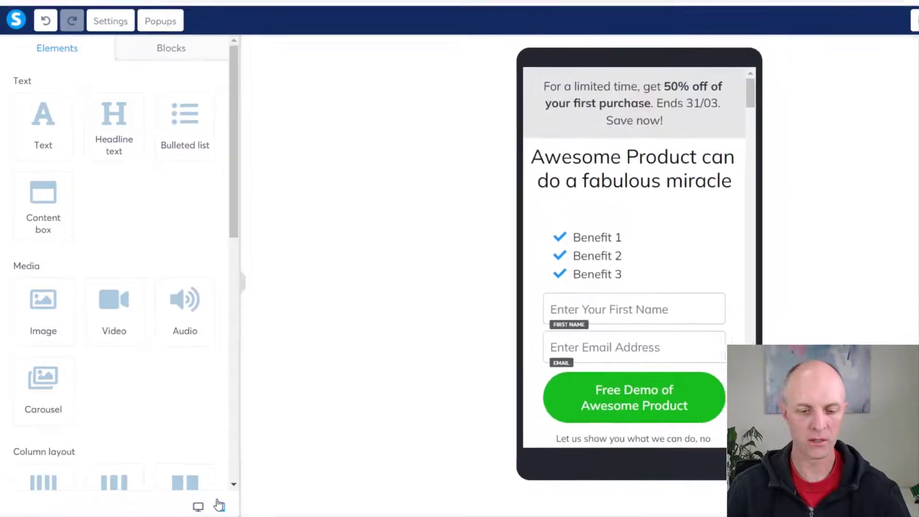
pyautogui.click(204, 512)
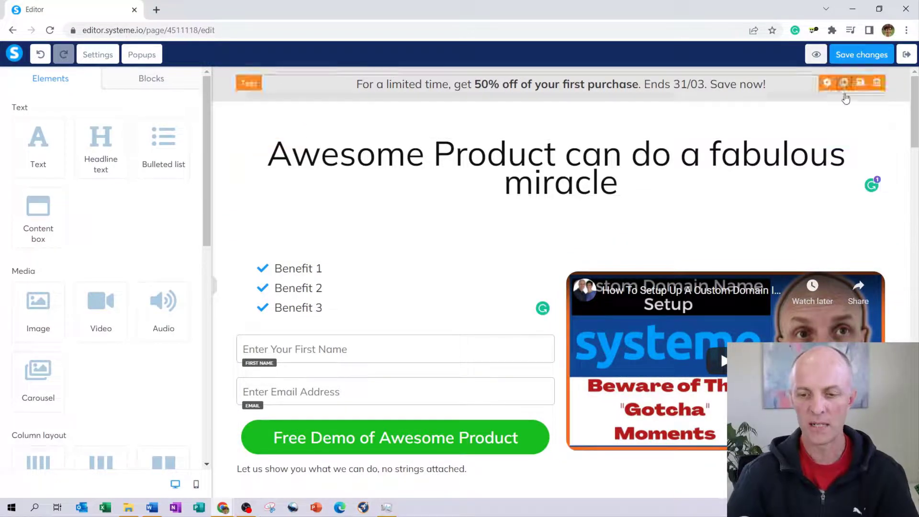
pyautogui.click(855, 56)
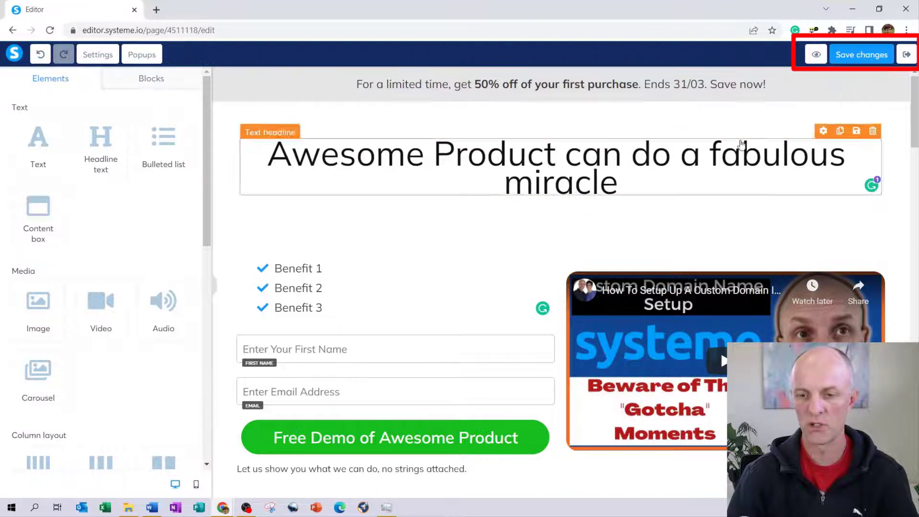
pyautogui.click(907, 54)
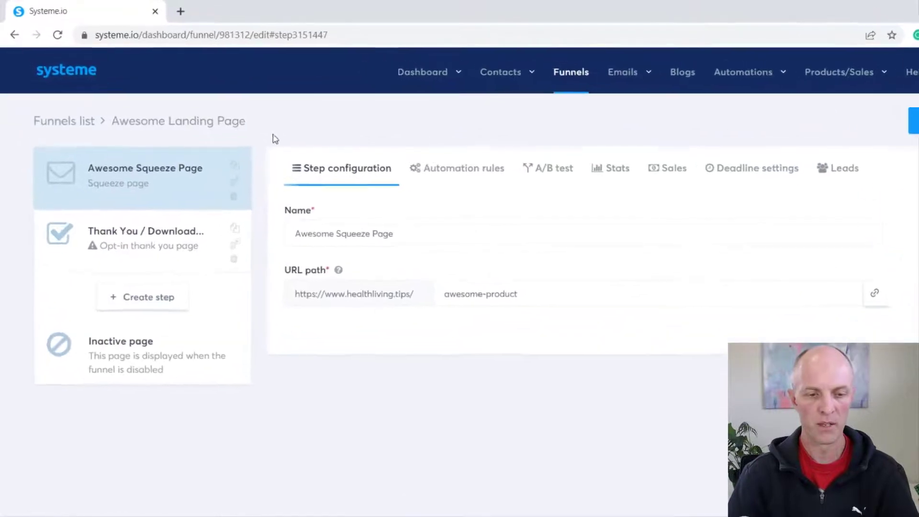
# Select the "You are in!" template for the Thank You / Download Page step
pyautogui.click(144, 248)
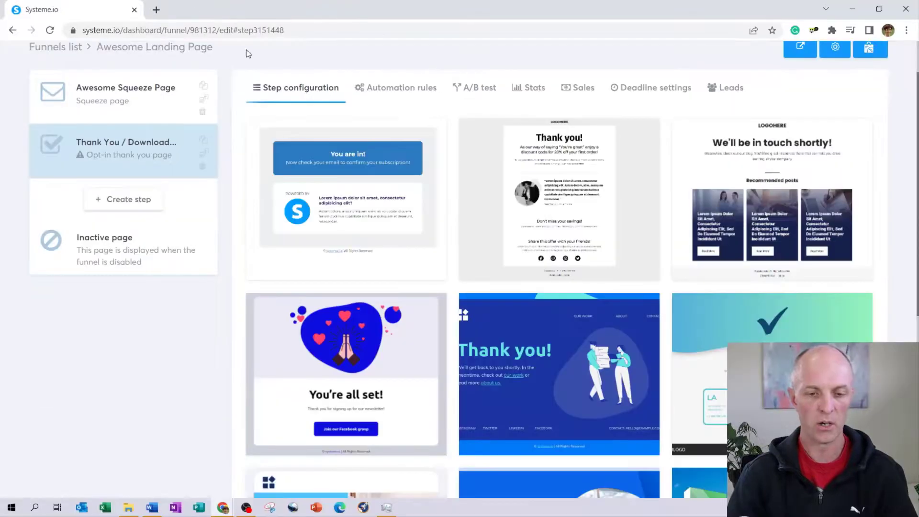
pyautogui.moveTo(349, 223)
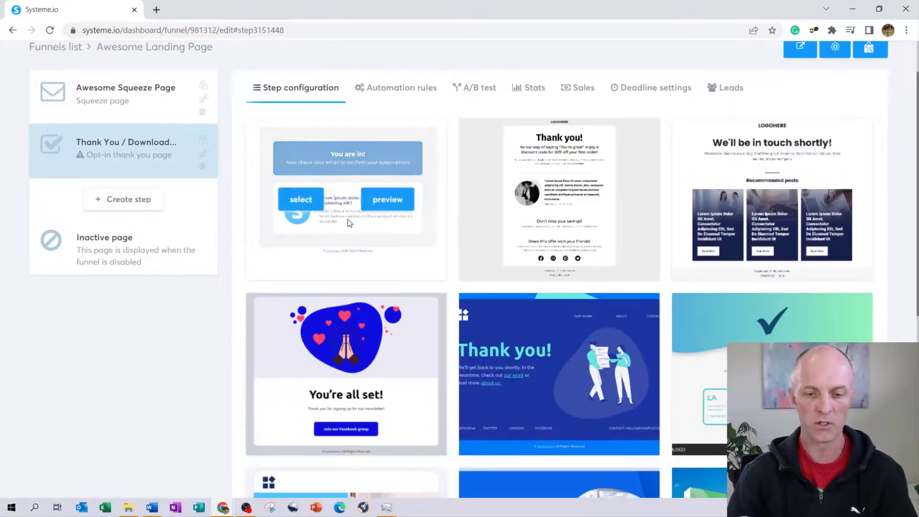
pyautogui.click(305, 207)
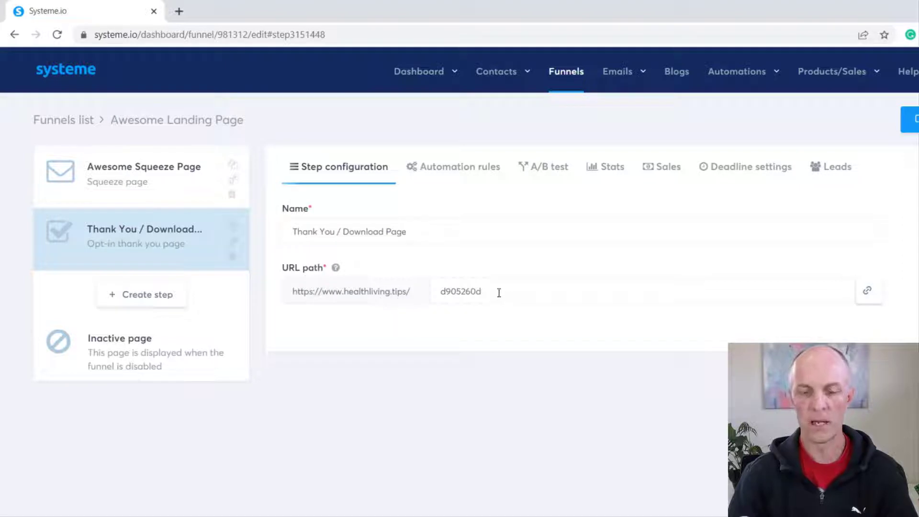
# Try to save the Thank You / Download Page with the URL path "Thank You"
pyautogui.moveTo(499, 293); pyautogui.dragTo(421, 293)
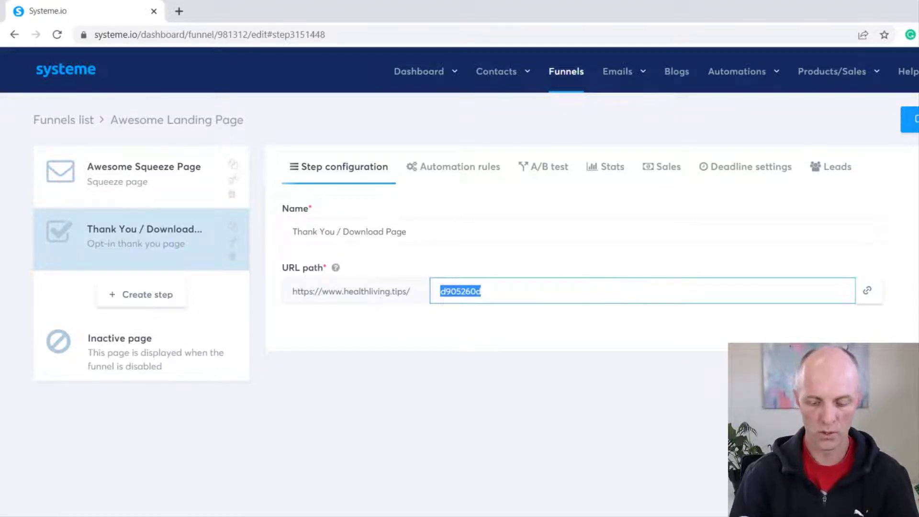
pyautogui.write('thank You')
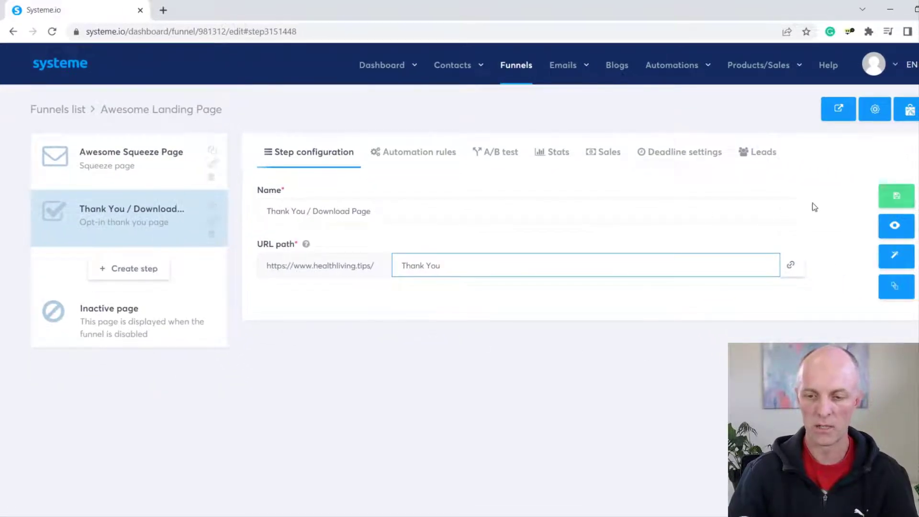
pyautogui.click(896, 196)
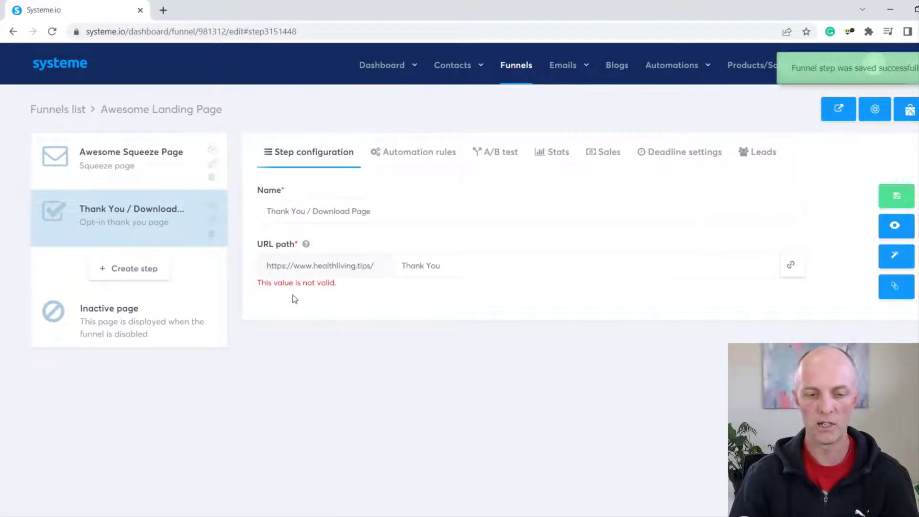
# Set the Thank You / Download Page's URL path to "thank-you" and save the step
pyautogui.moveTo(451, 265); pyautogui.dragTo(373, 266)
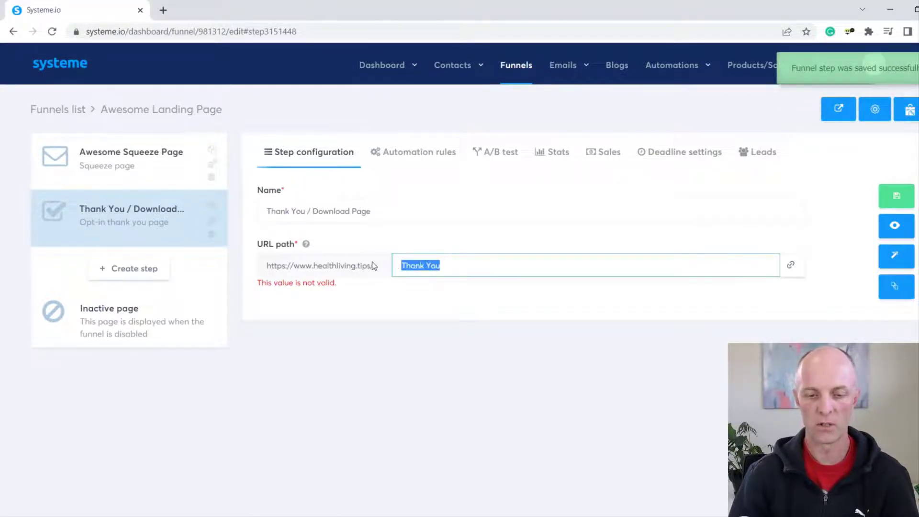
pyautogui.write('thank')
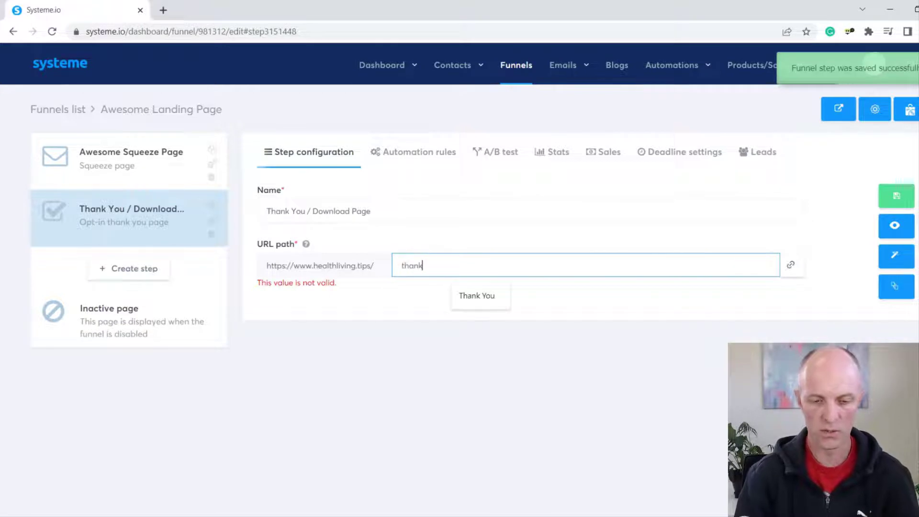
pyautogui.write('-you')
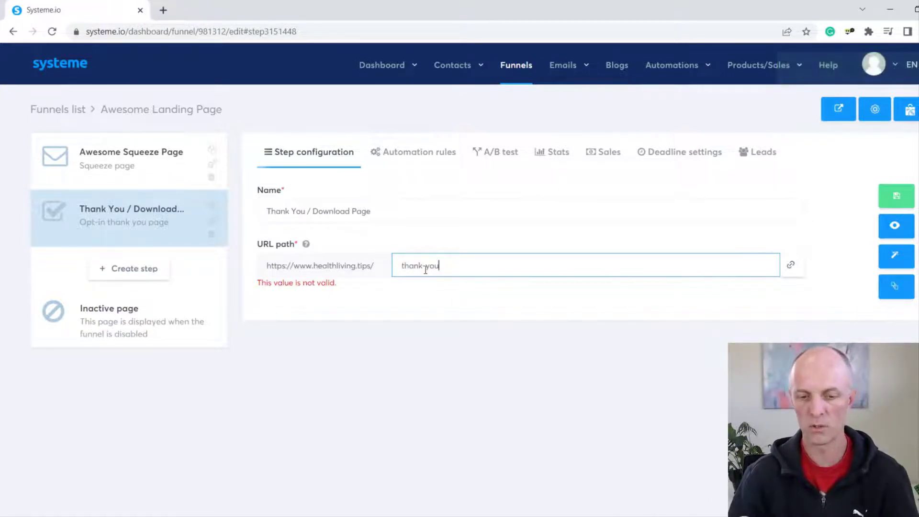
pyautogui.press('Return')
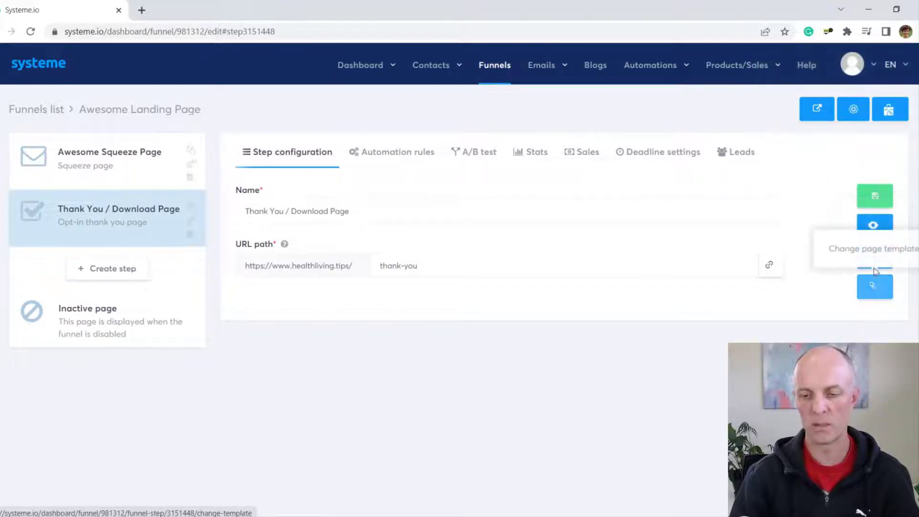
# Open the Thank You / Download Page in the page editor, save it and return to the funnel
pyautogui.click(875, 256)
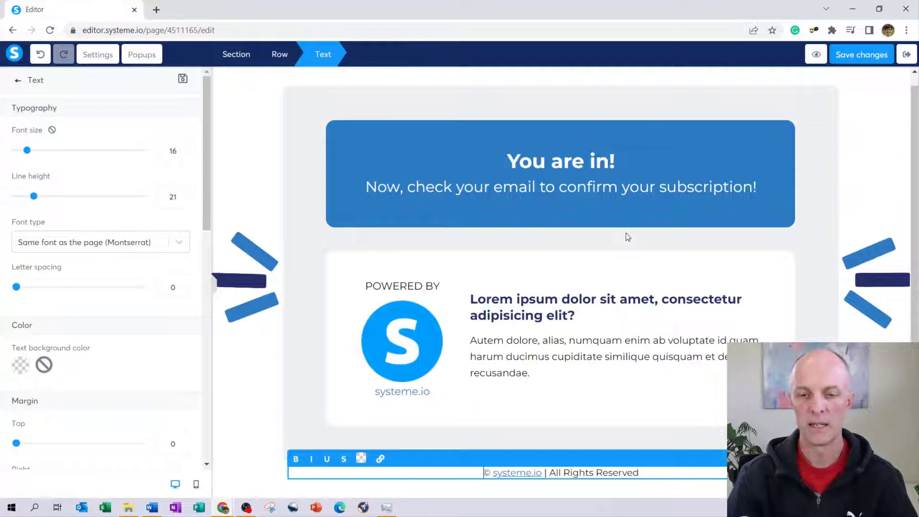
pyautogui.click(862, 54)
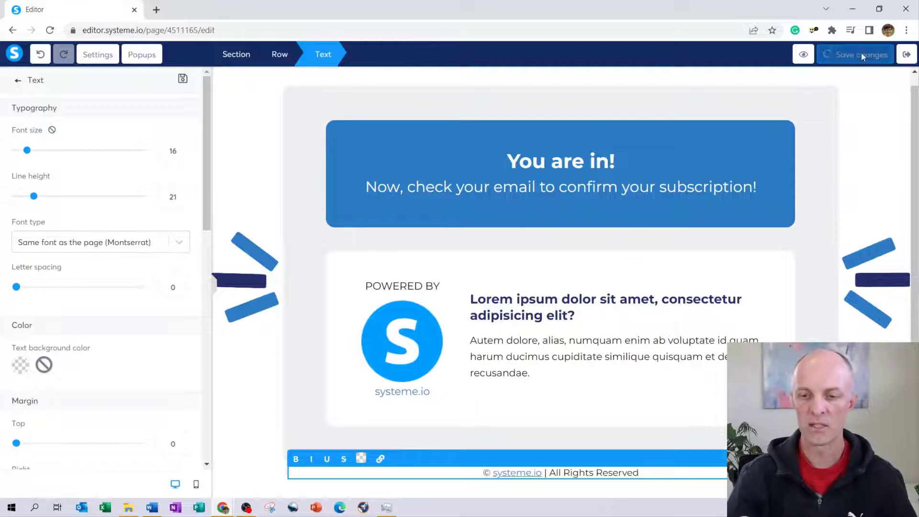
pyautogui.click(907, 55)
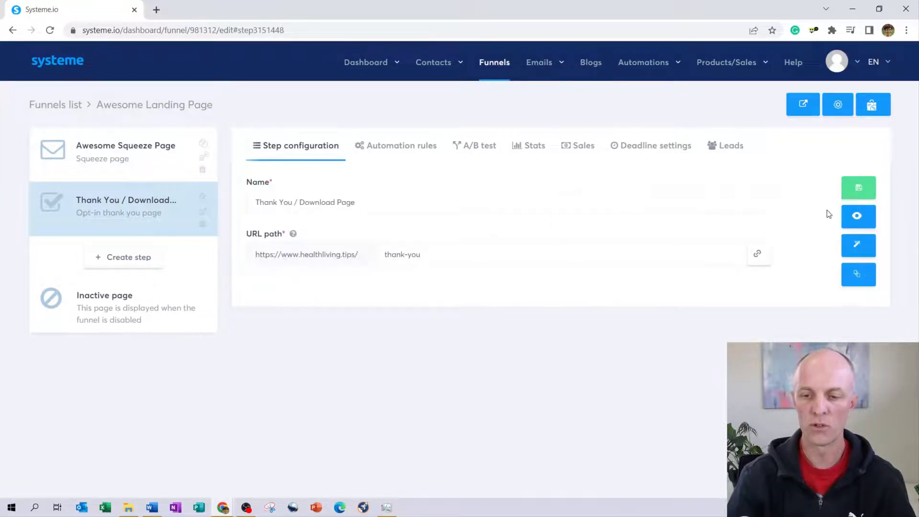
# Preview the published Thank You / Download Page and close the preview
pyautogui.click(854, 217)
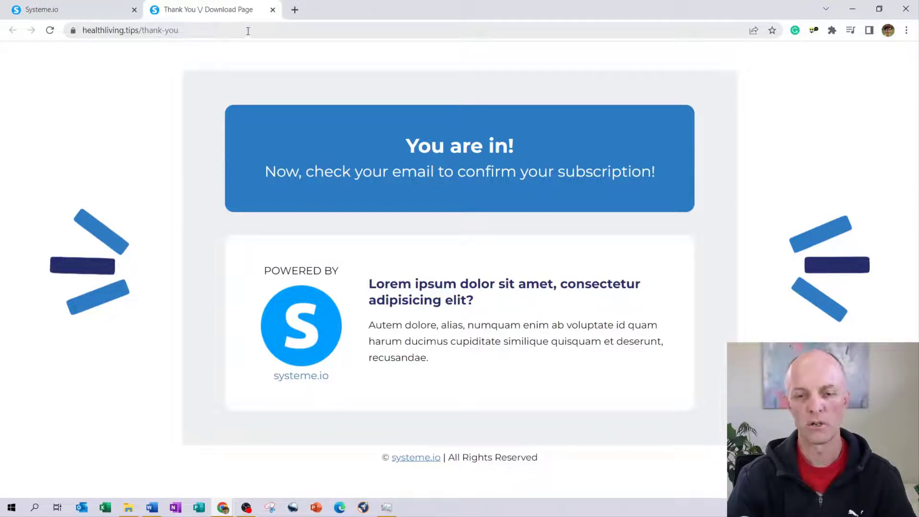
pyautogui.click(273, 9)
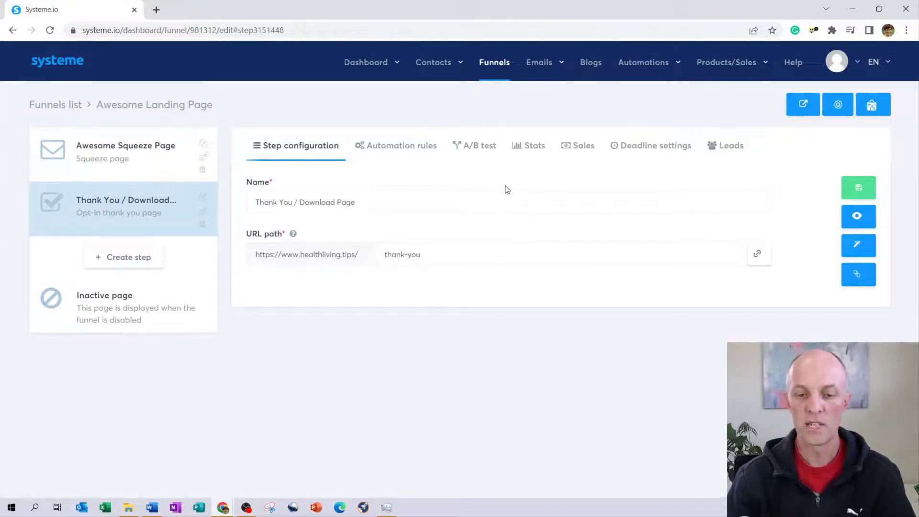
# Add an automation rule to the Awesome Squeeze Page with the "Funnel step form subscribed" trigger and a "Send email" action
pyautogui.click(109, 158)
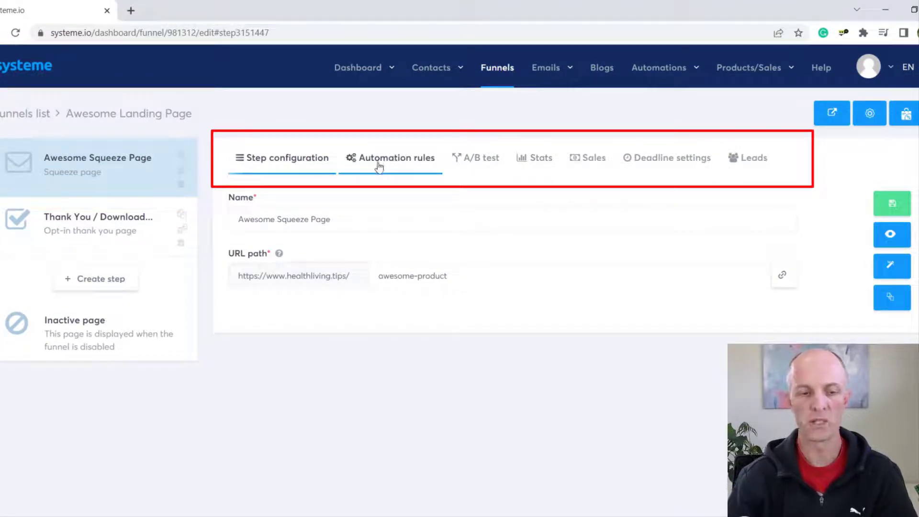
pyautogui.click(381, 164)
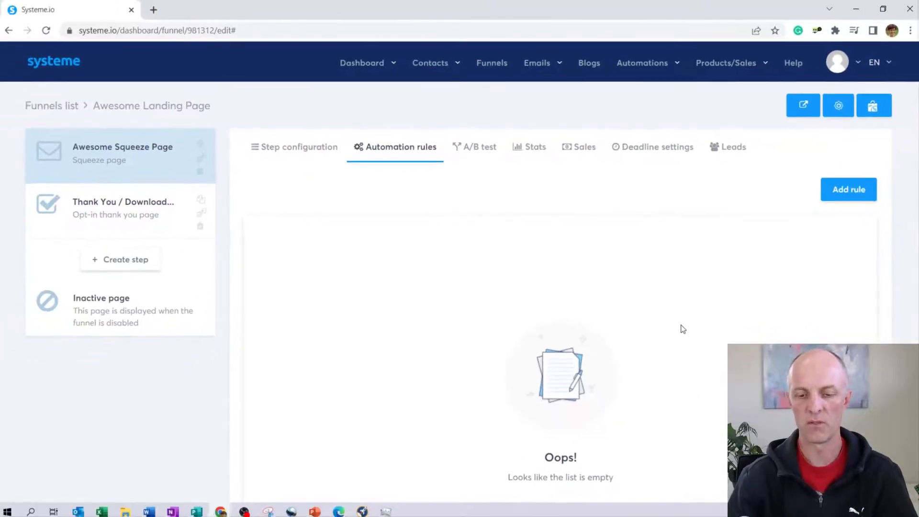
pyautogui.click(839, 194)
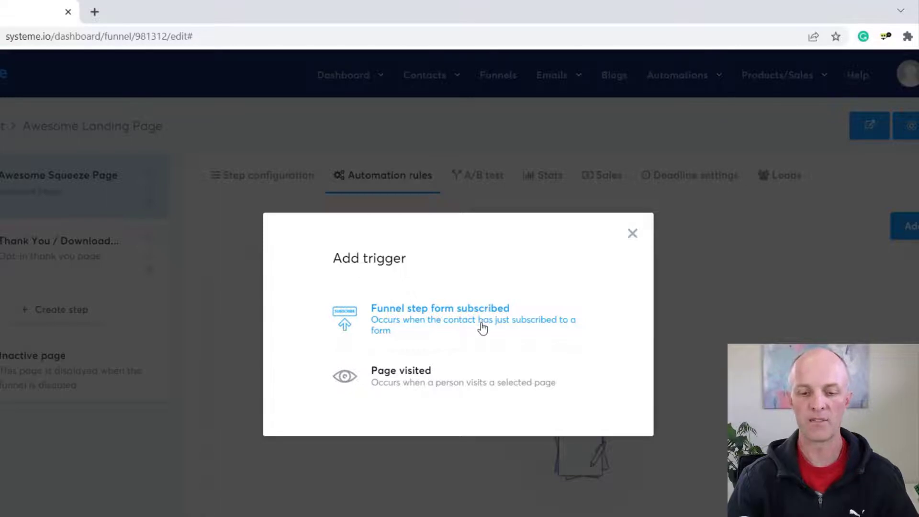
pyautogui.click(439, 330)
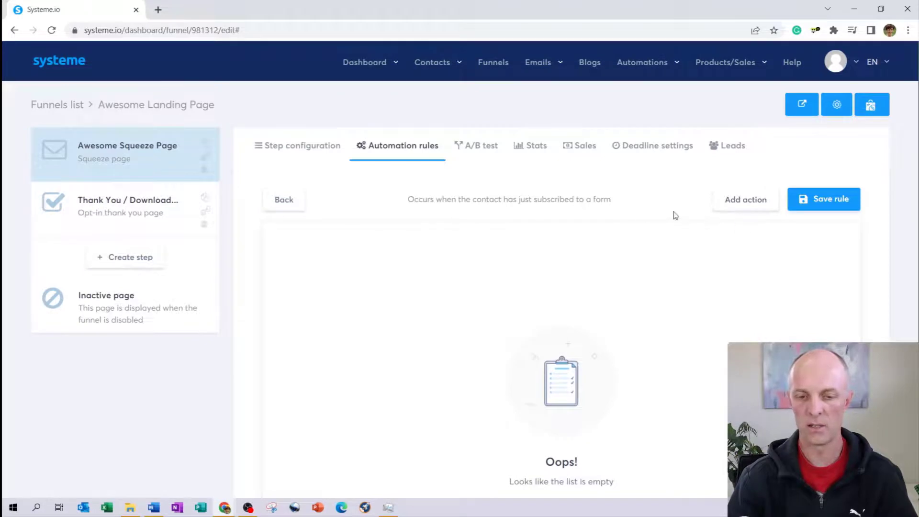
pyautogui.click(742, 209)
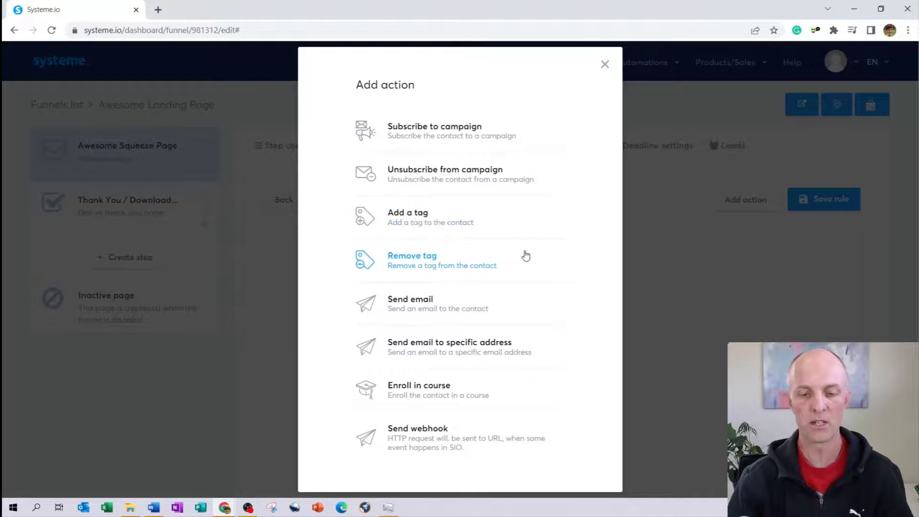
pyautogui.click(417, 311)
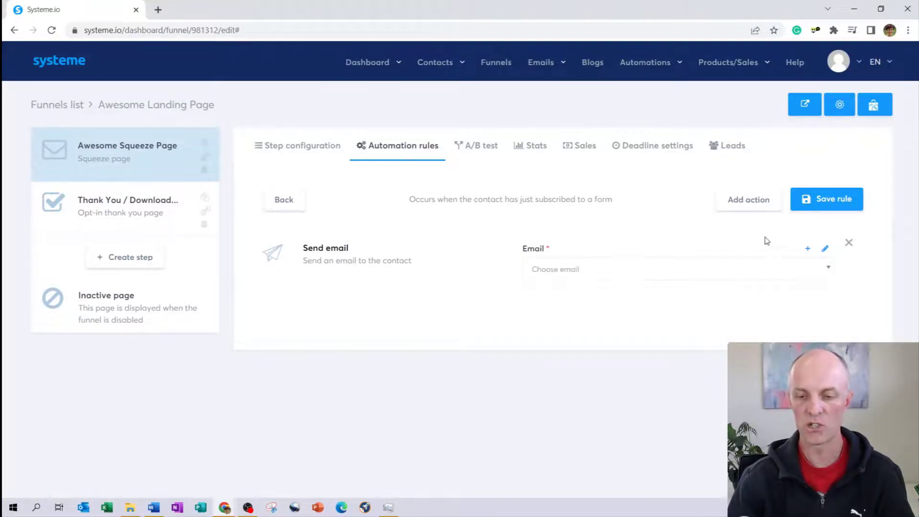
# Start a new email for the Send email action with the subject "This is my awesome product"
pyautogui.click(826, 253)
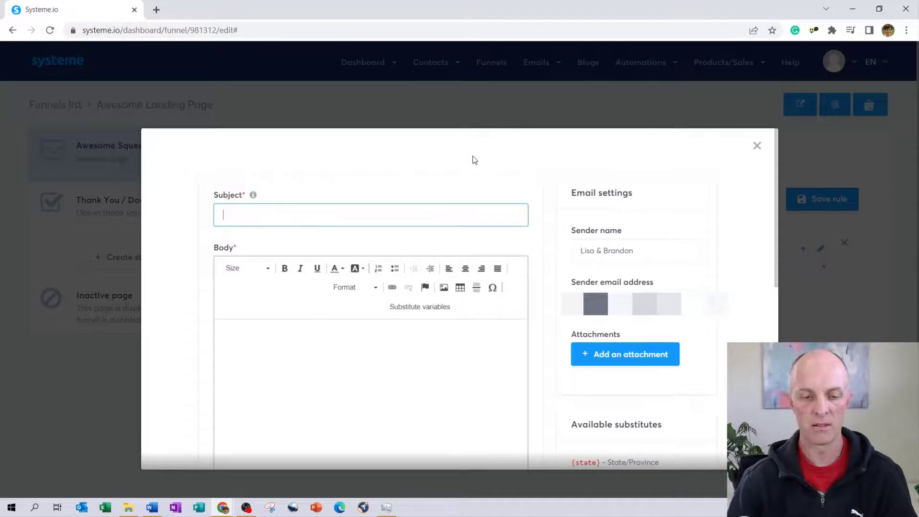
pyautogui.write('We')
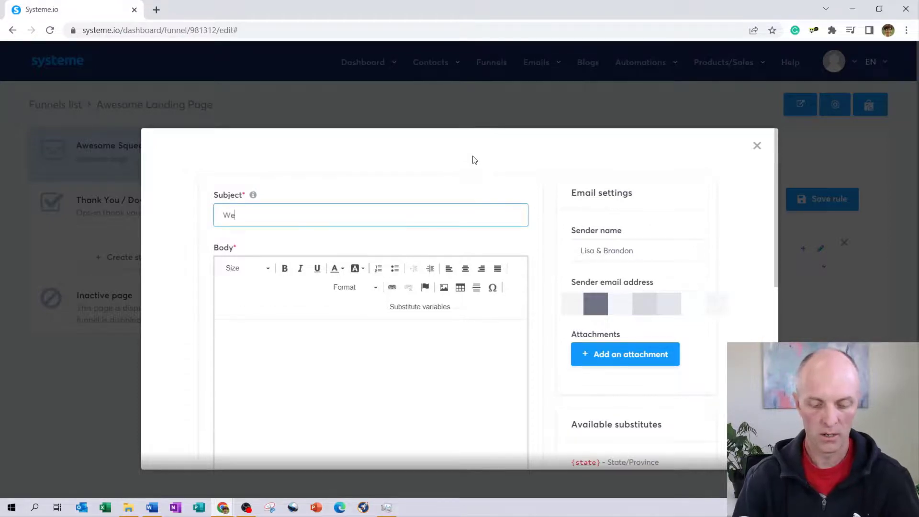
pyautogui.press('BackSpace')
pyautogui.press('BackSpace')
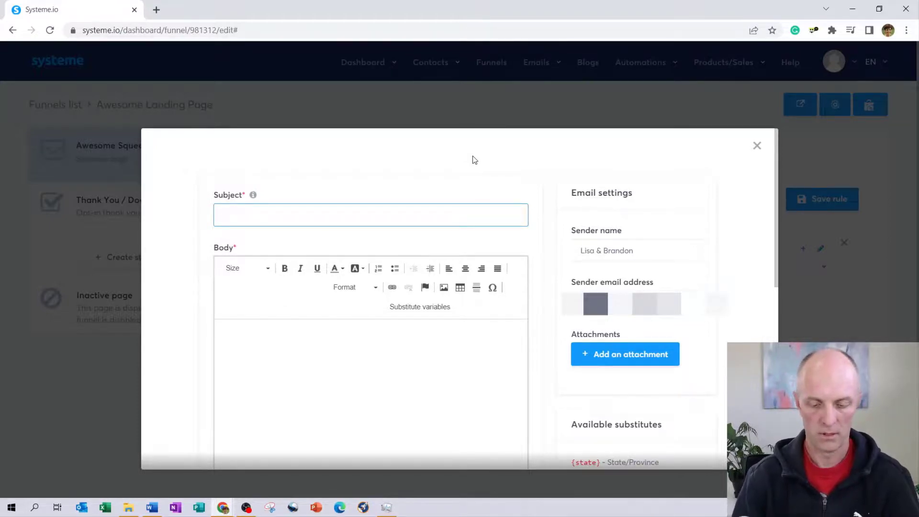
pyautogui.write('This is mh h')
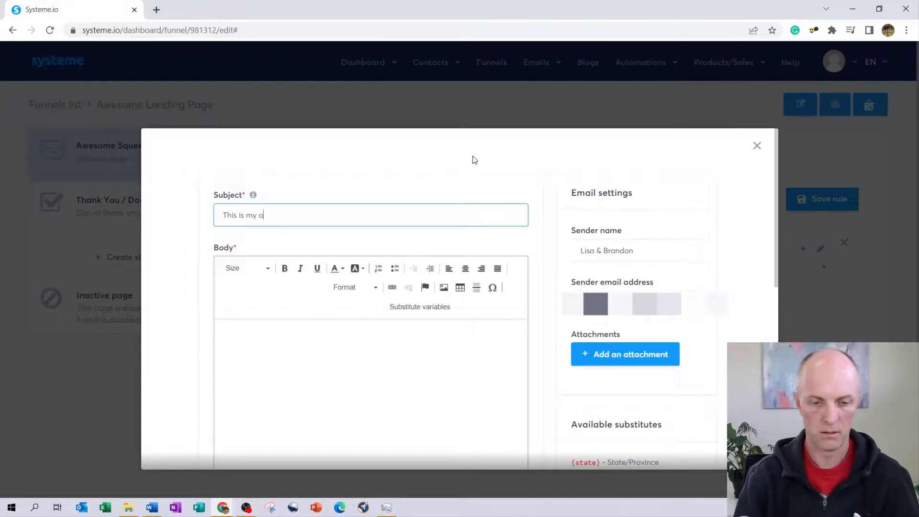
pyautogui.write('wesome produ c')
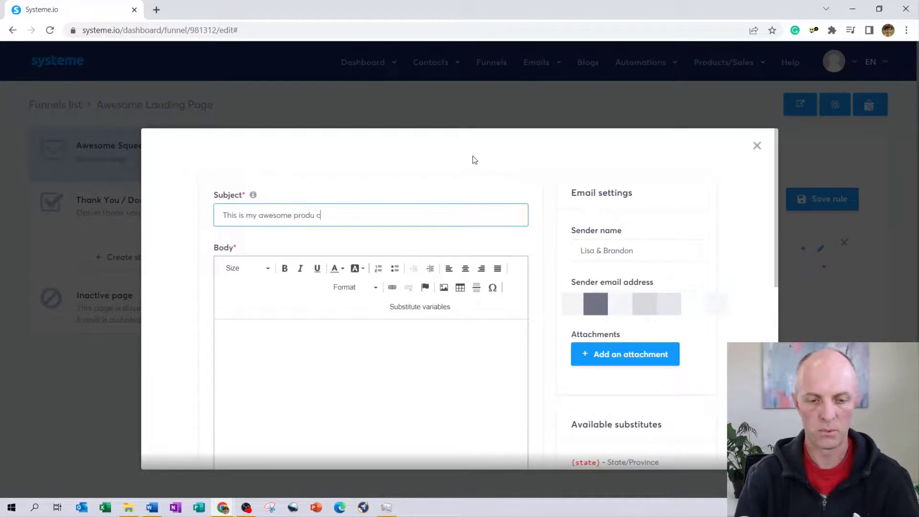
pyautogui.write('t')
pyautogui.press('BackSpace')
pyautogui.press('BackSpace')
pyautogui.press('BackSpace')
pyautogui.write('c')
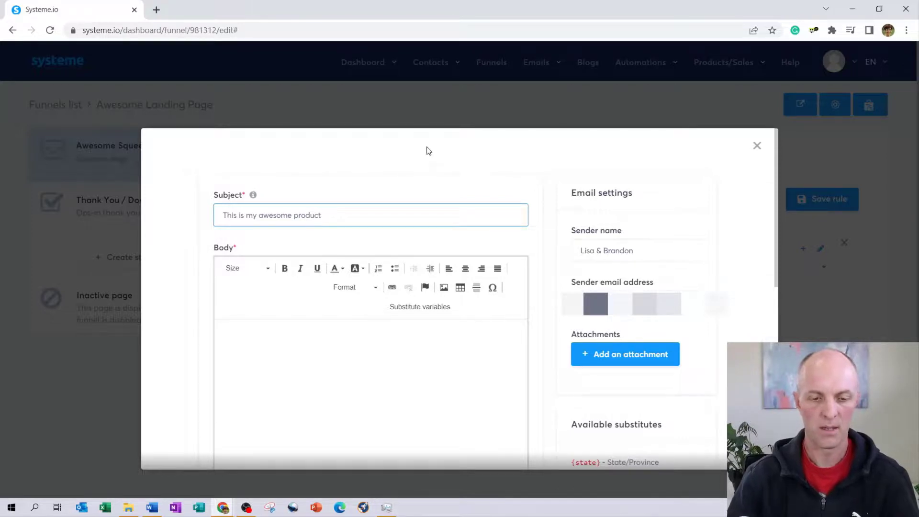
# Begin the email body with the greeting "Hi" followed by the First name substitute variable, leaving a blank line below it
pyautogui.click(260, 341)
pyautogui.write('HI')
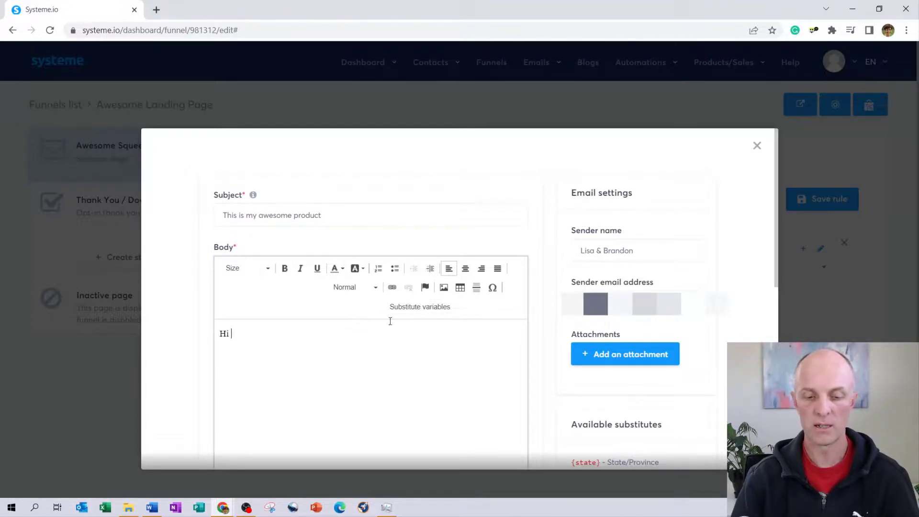
pyautogui.click(426, 309)
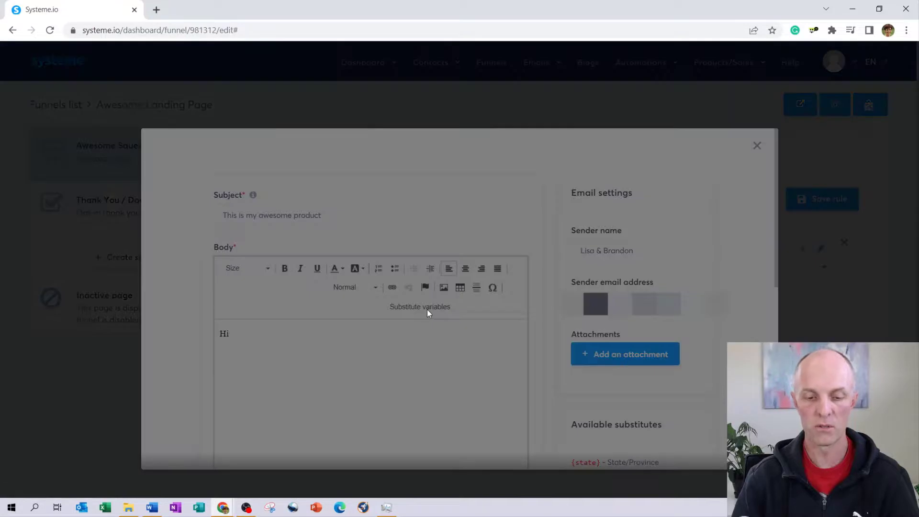
pyautogui.click(420, 234)
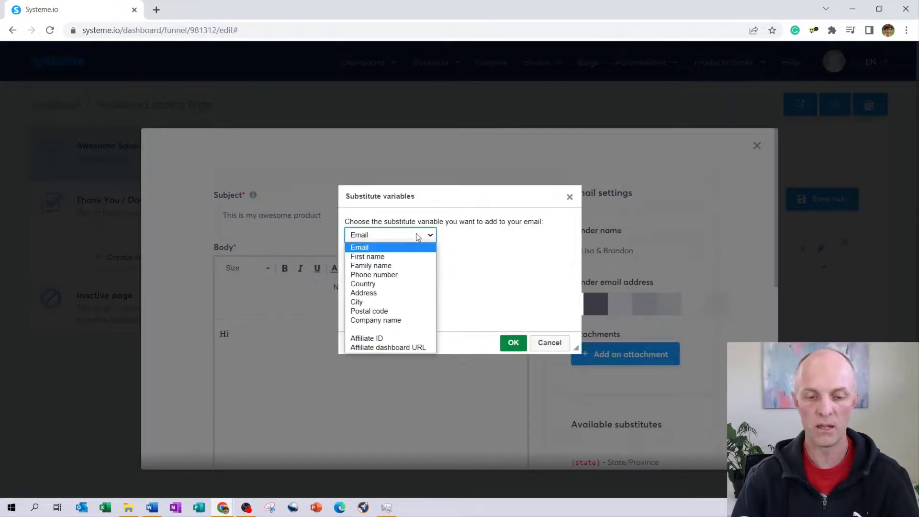
pyautogui.click(369, 259)
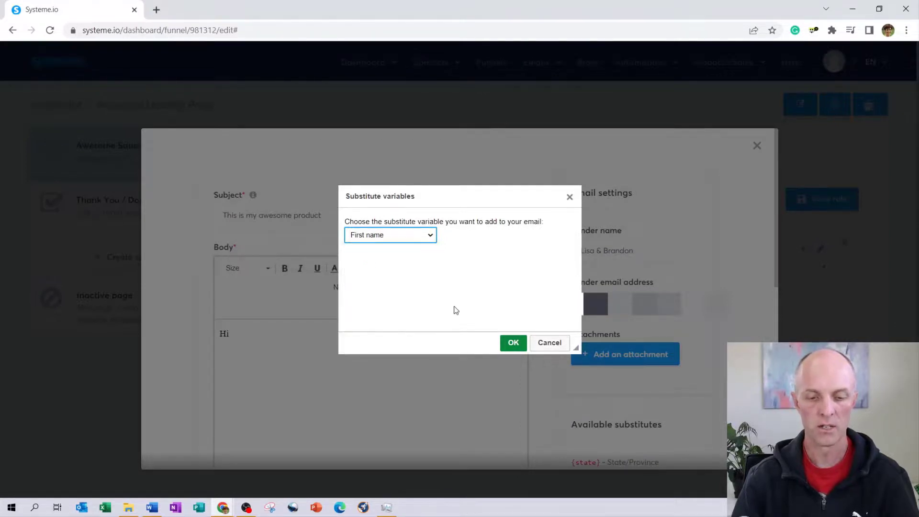
pyautogui.click(514, 343)
pyautogui.press('Return')
pyautogui.press('Return')
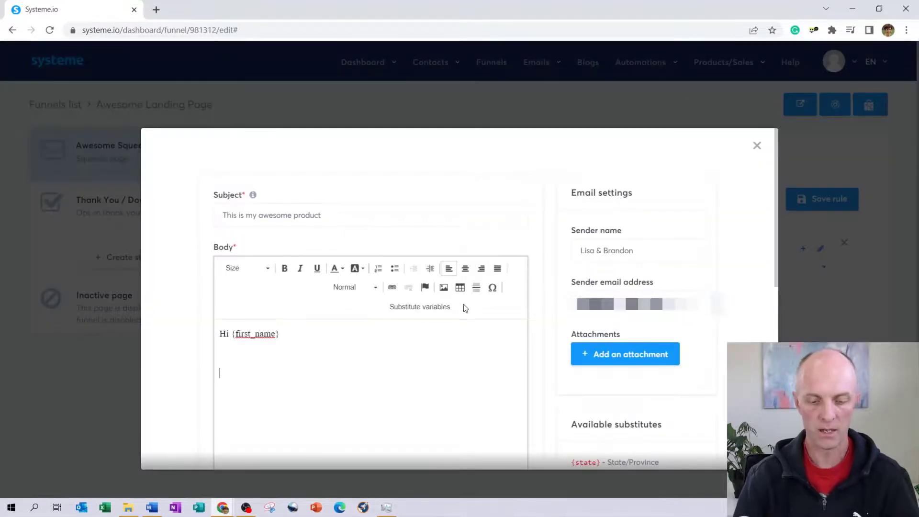
# Write the body lines "WElocme to my product.", "Contact us" and "Till next time" with blank lines between, and sign off with the sender's first name
pyautogui.write('WElocme to my ')
pyautogui.write('product.')
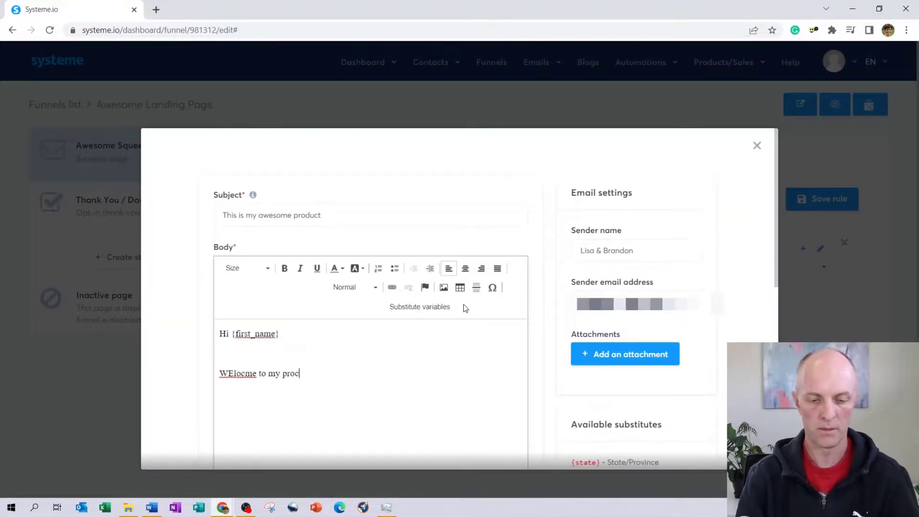
pyautogui.press('Return')
pyautogui.press('Return')
pyautogui.write('Contact us')
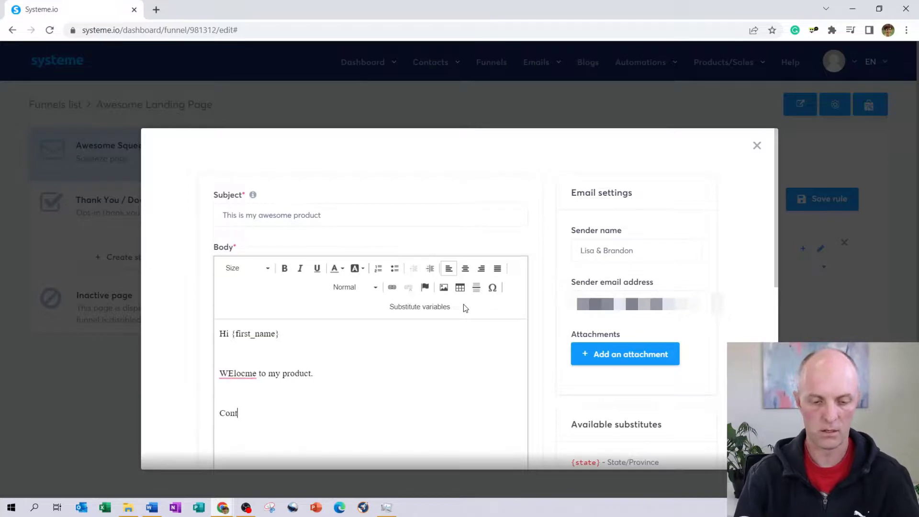
pyautogui.press('Return')
pyautogui.press('Return')
pyautogui.write('Till next time')
pyautogui.press('Return')
pyautogui.press('Return')
pyautogui.write('Brandon')
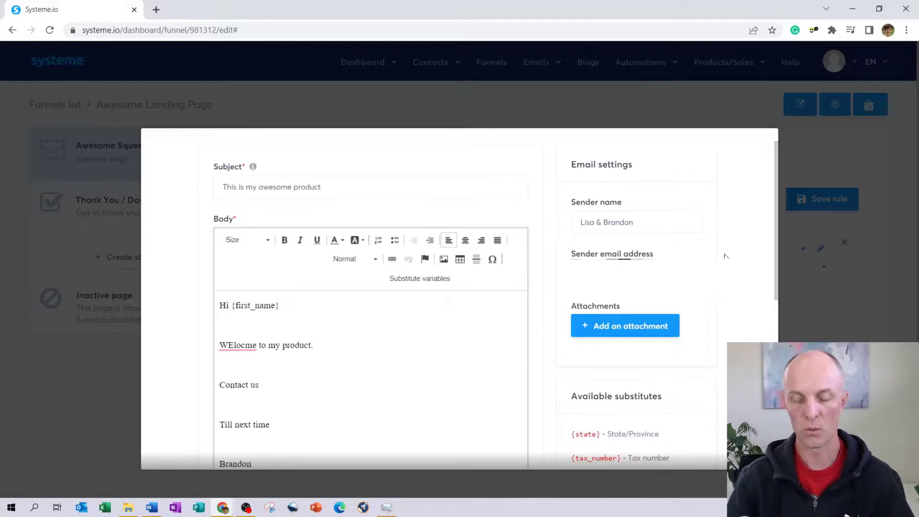
# Attach the Top Multi Tiered Affiliate Programs PDF from the Downloads folder to the email
pyautogui.scroll(-1, 734, 245)
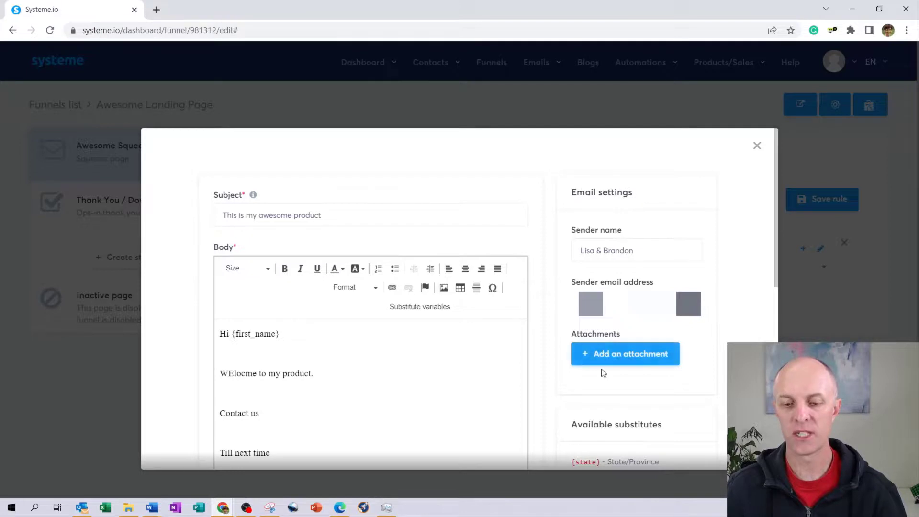
pyautogui.click(626, 358)
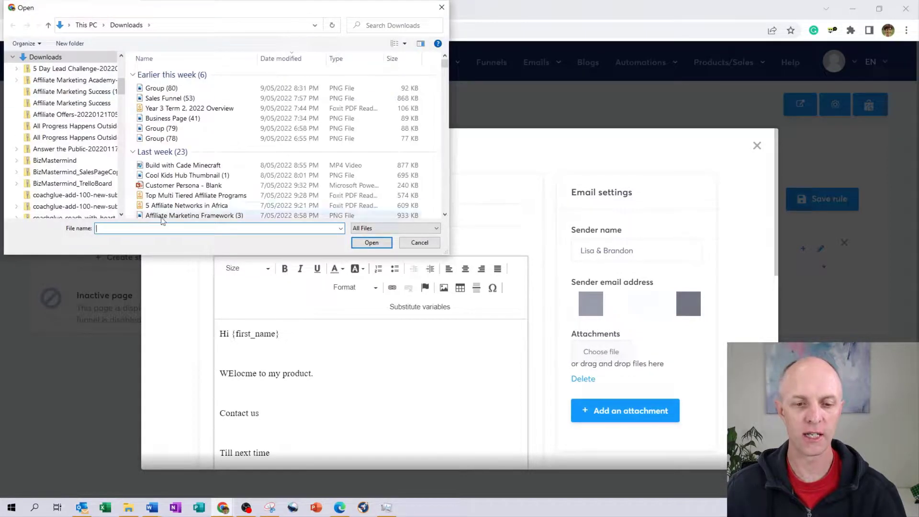
pyautogui.click(196, 196)
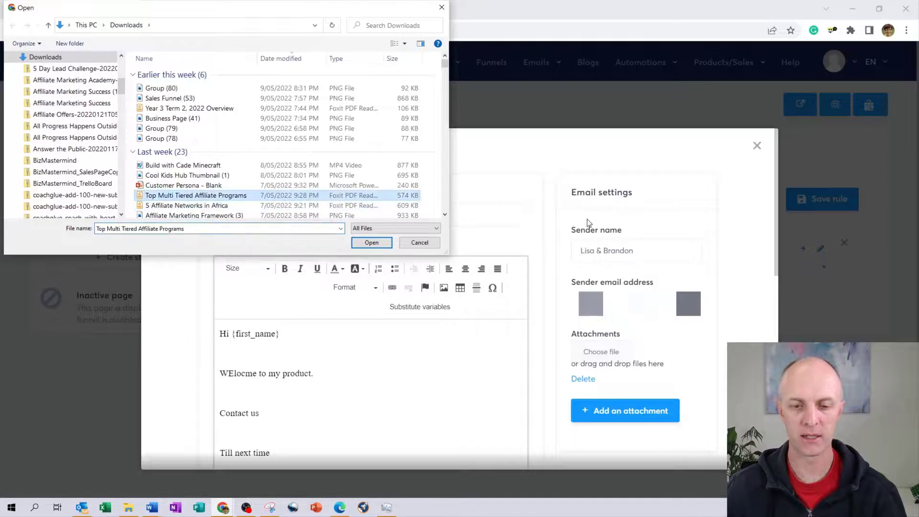
pyautogui.click(355, 243)
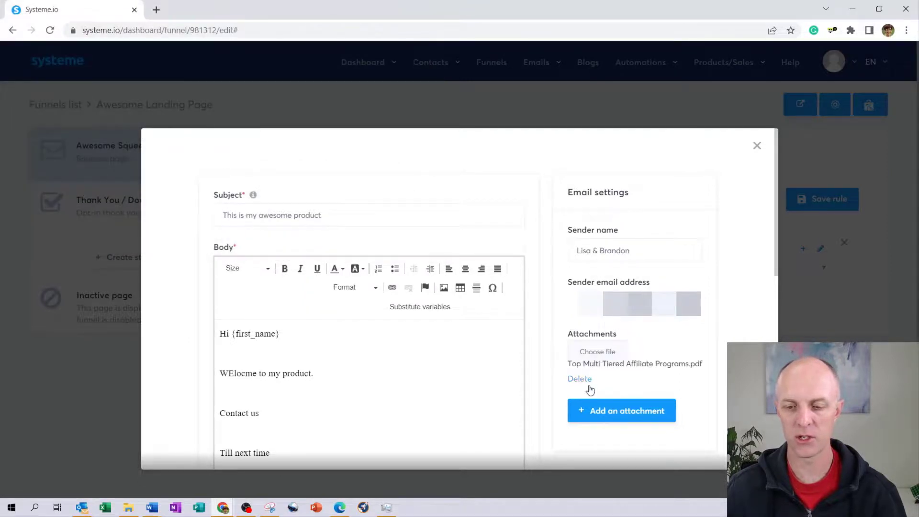
# Turn the word "product." in the email body into a hyperlink using the copied sharing URL
pyautogui.scroll(-1, 669, 338)
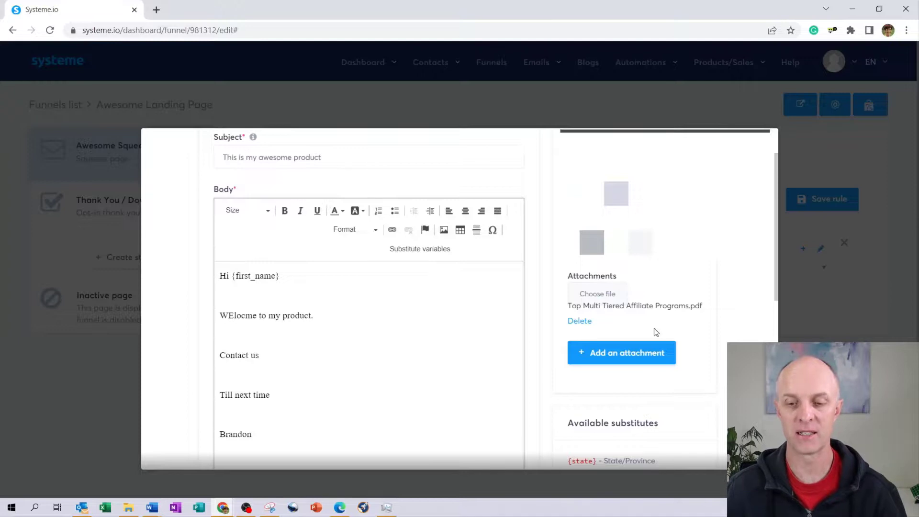
pyautogui.click(400, 309)
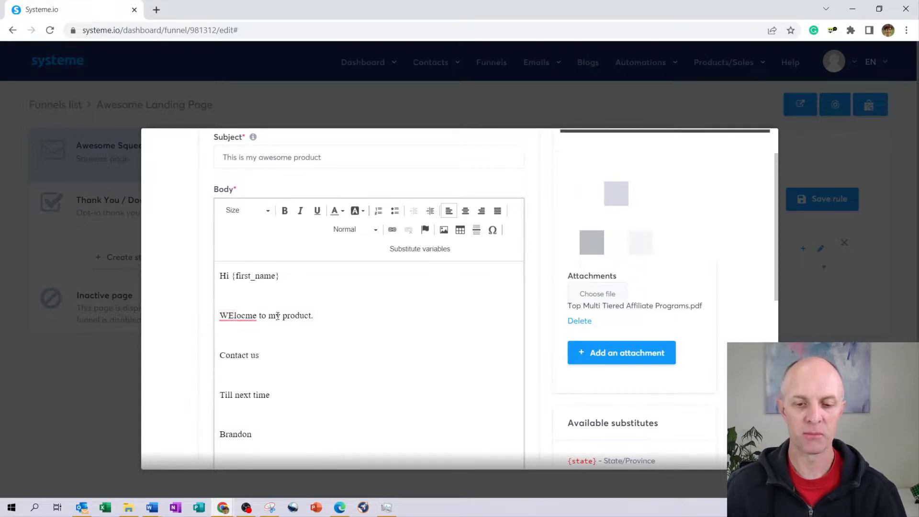
pyautogui.moveTo(282, 317); pyautogui.dragTo(314, 318)
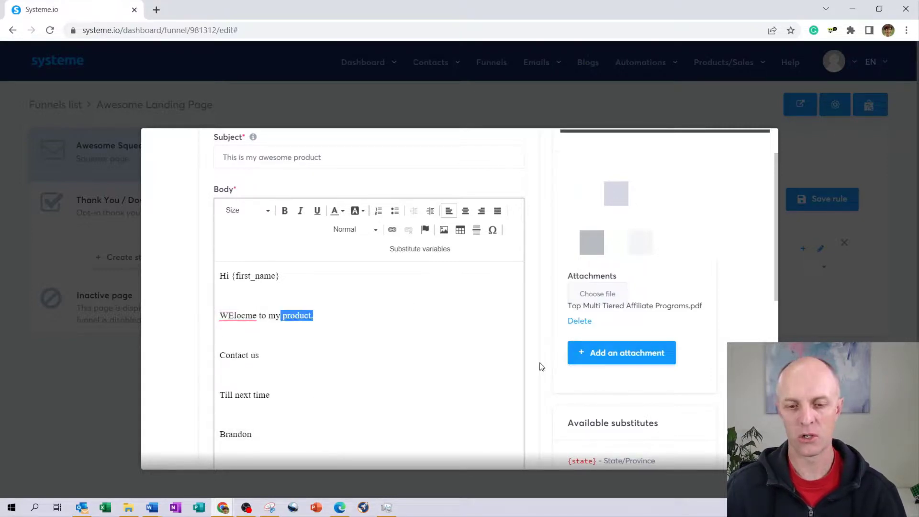
pyautogui.click(393, 231)
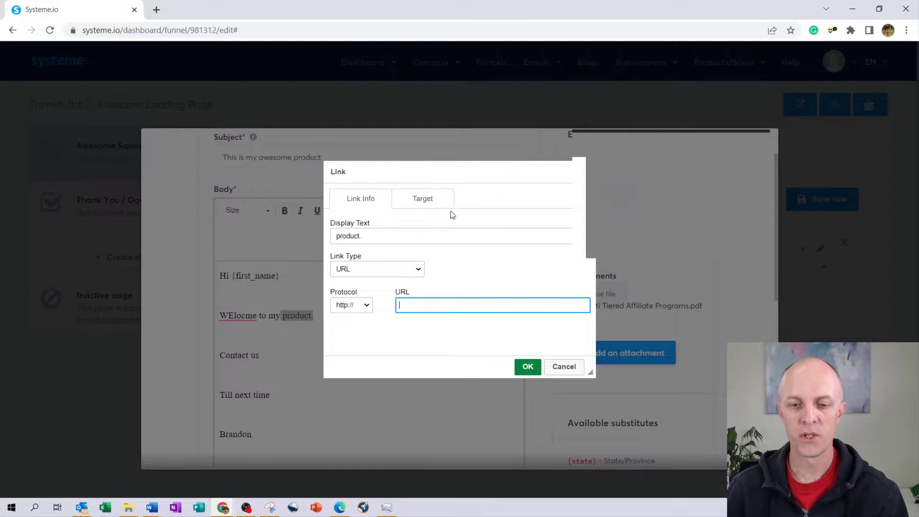
pyautogui.rightClick(428, 307)
pyautogui.click(456, 397)
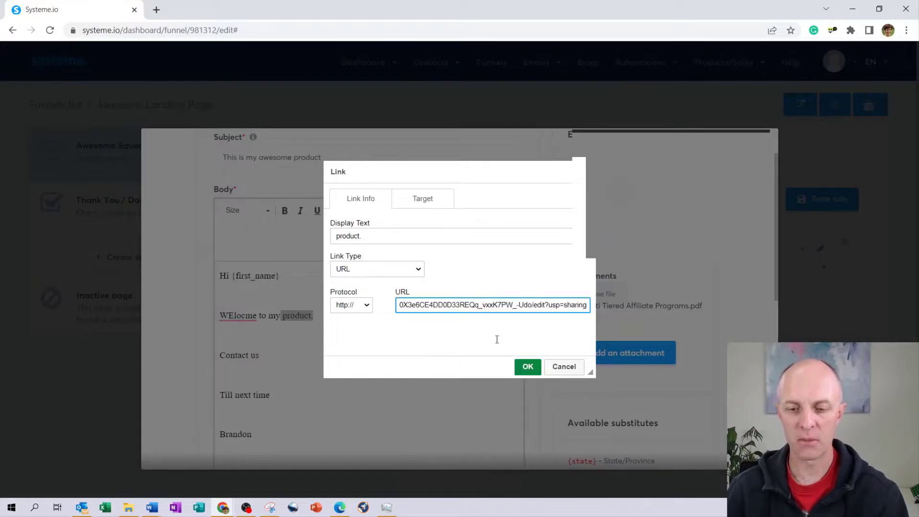
pyautogui.click(528, 367)
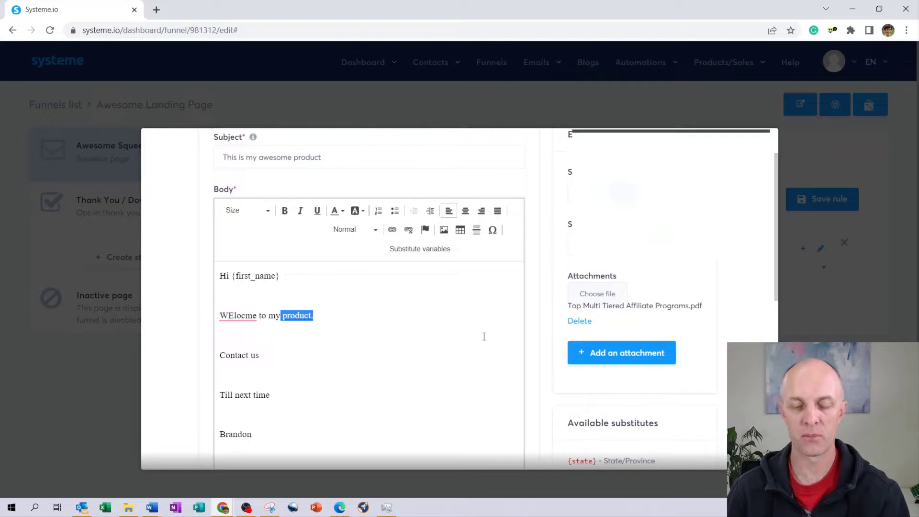
pyautogui.click(455, 309)
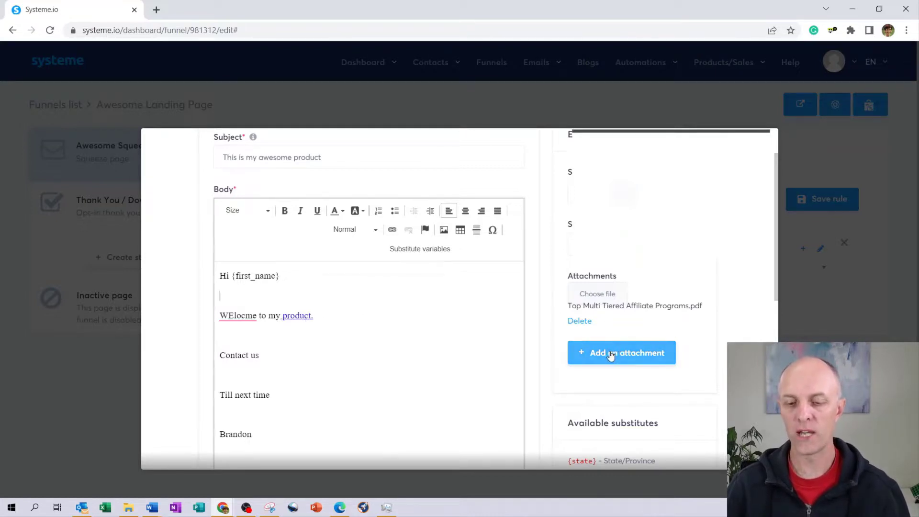
# Save the email and save the automation rule that sends it
pyautogui.scroll(-8, 634, 287)
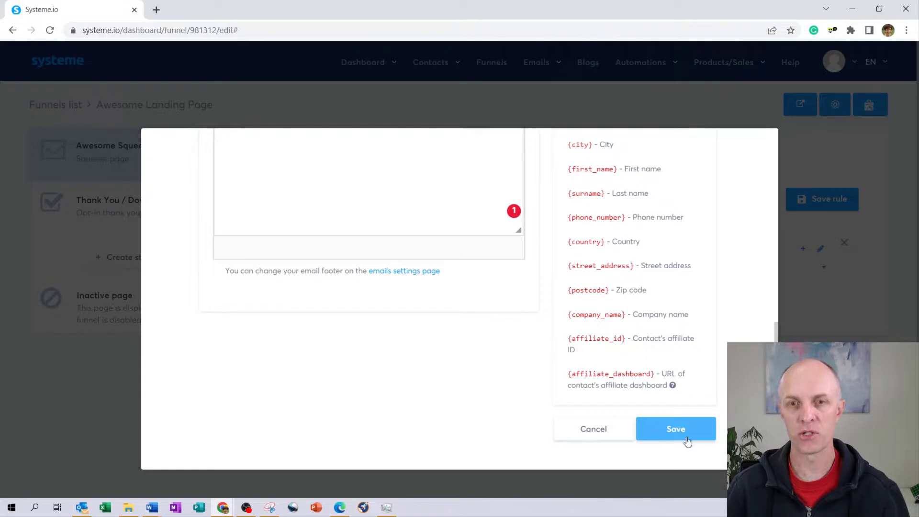
pyautogui.click(688, 442)
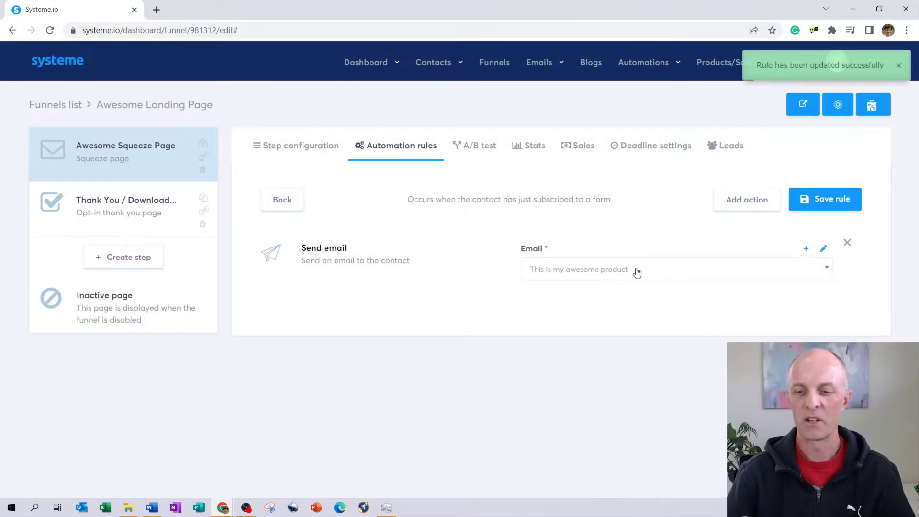
pyautogui.click(830, 202)
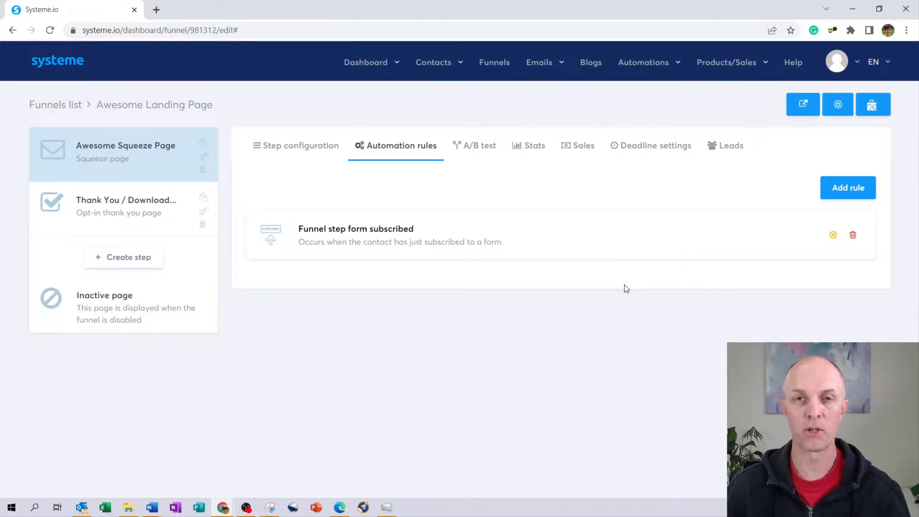
# Open the Awesome Squeeze Page's step configuration, copy its page URL and open its preview
pyautogui.click(139, 170)
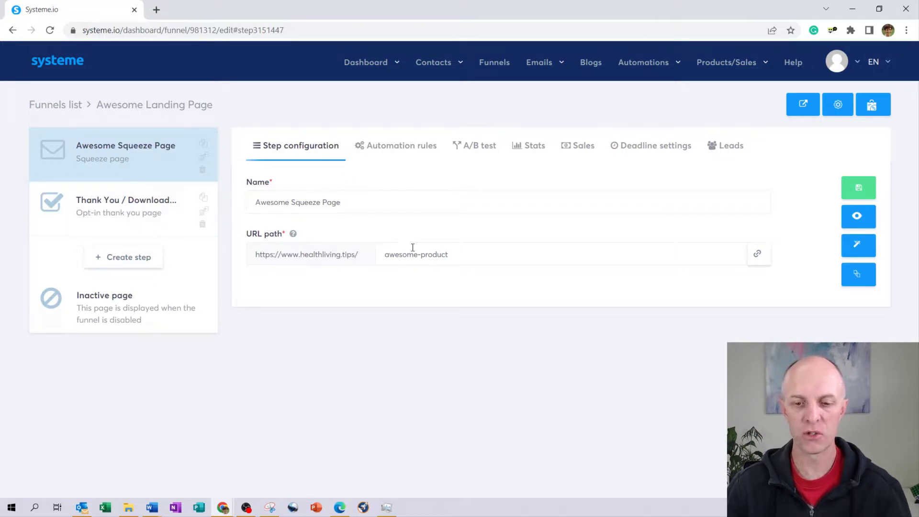
pyautogui.click(758, 256)
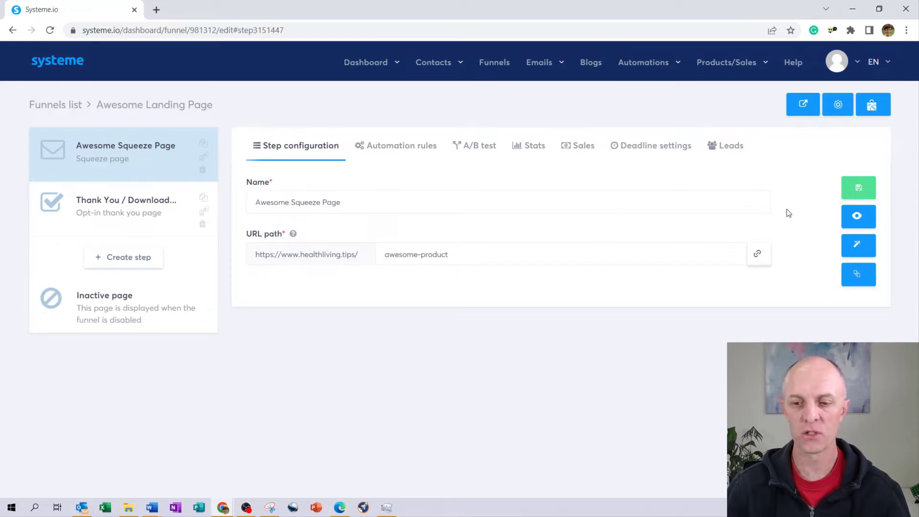
pyautogui.click(866, 223)
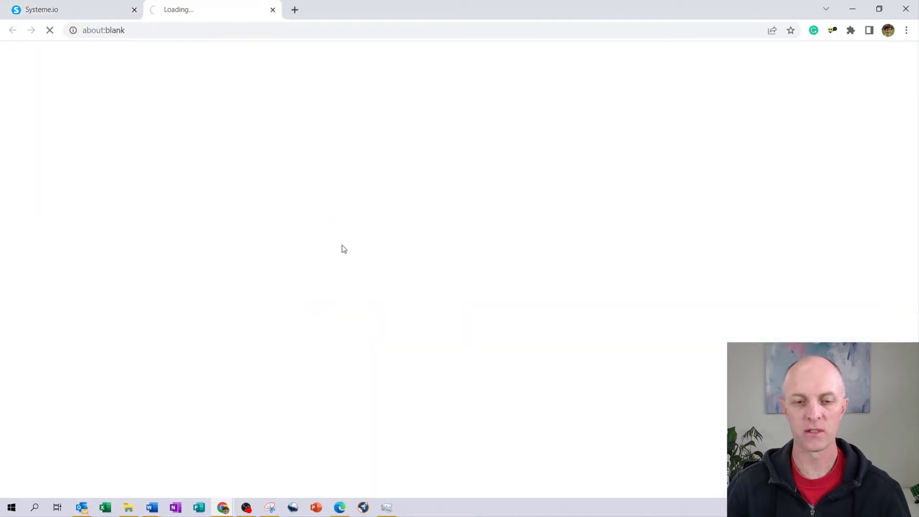